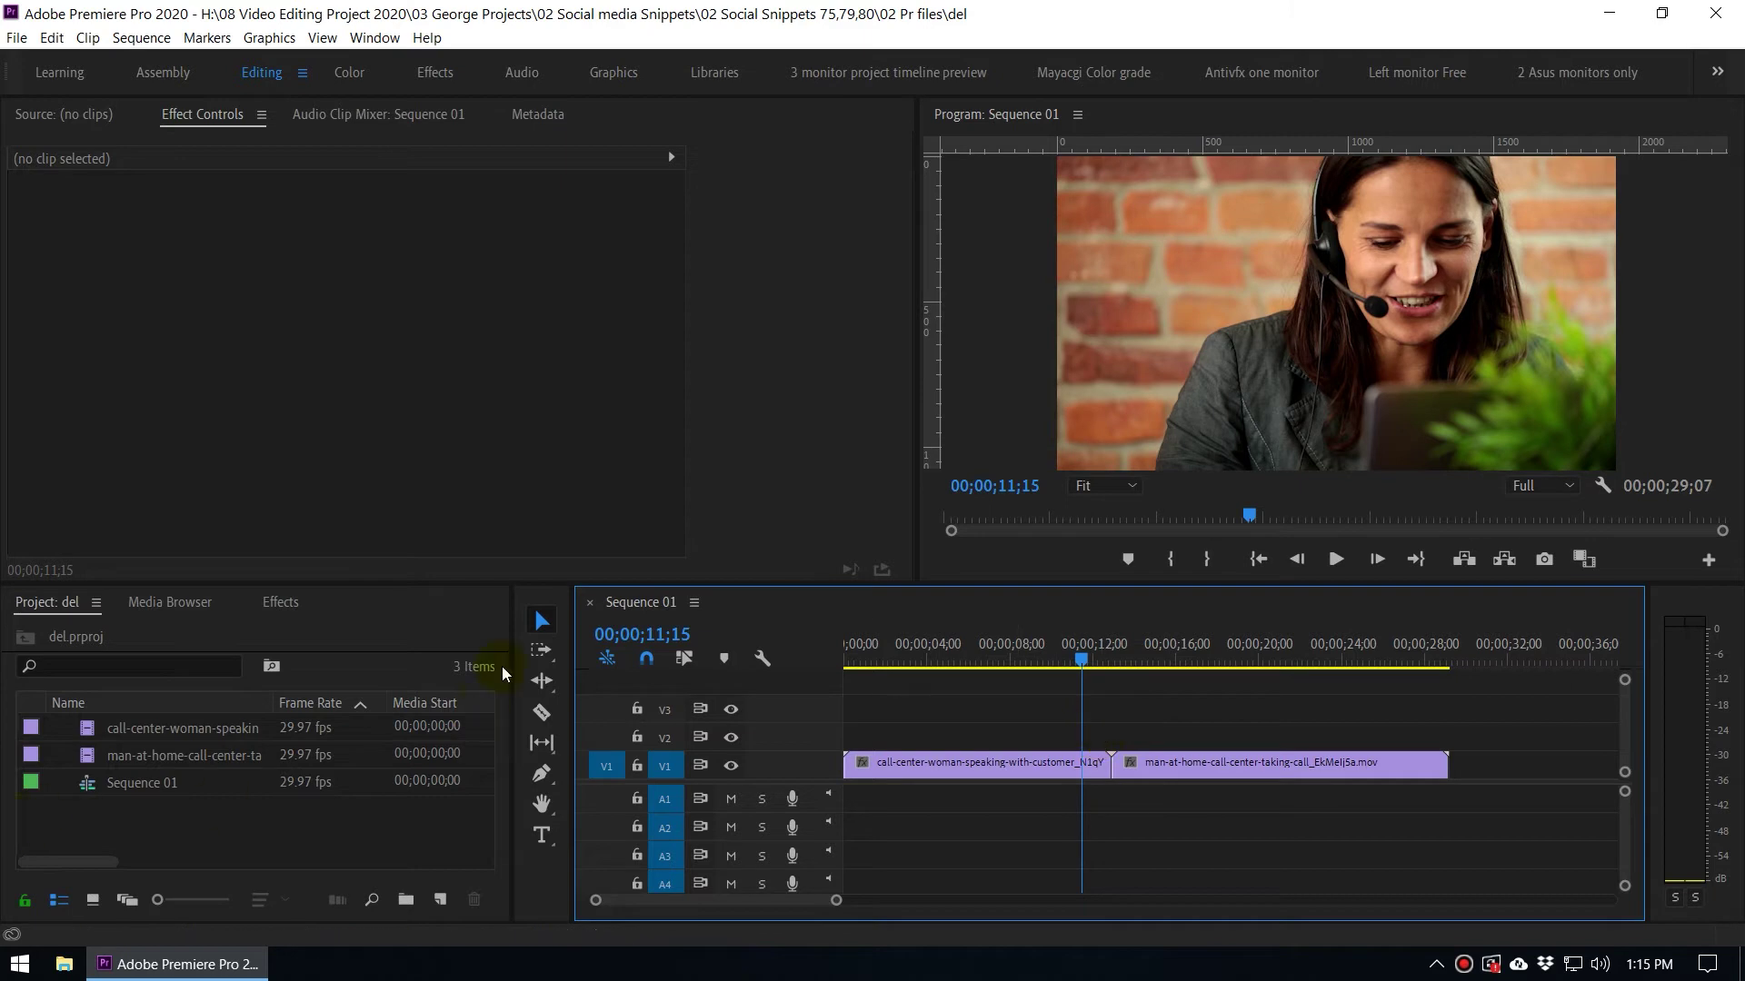
Step: Browse the available video transitions in the effects list, including the Cube Spin and Flip Over effects under 3D Motion
left_click(278, 602)
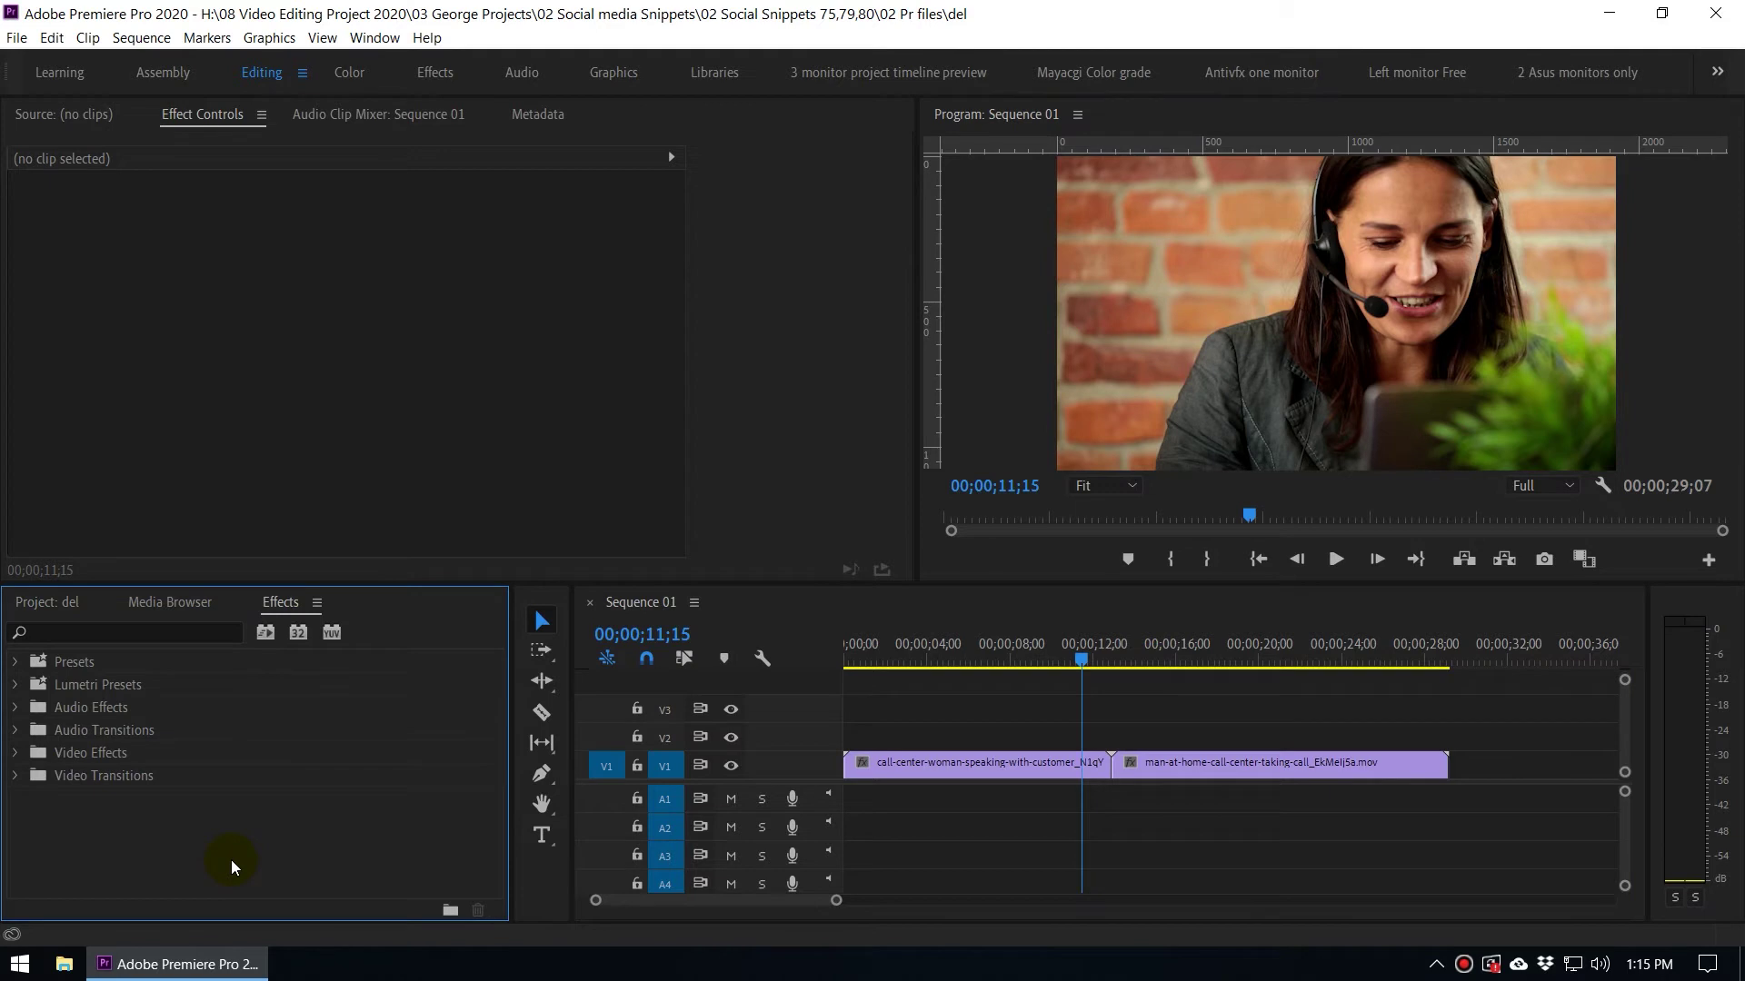
key("grave")
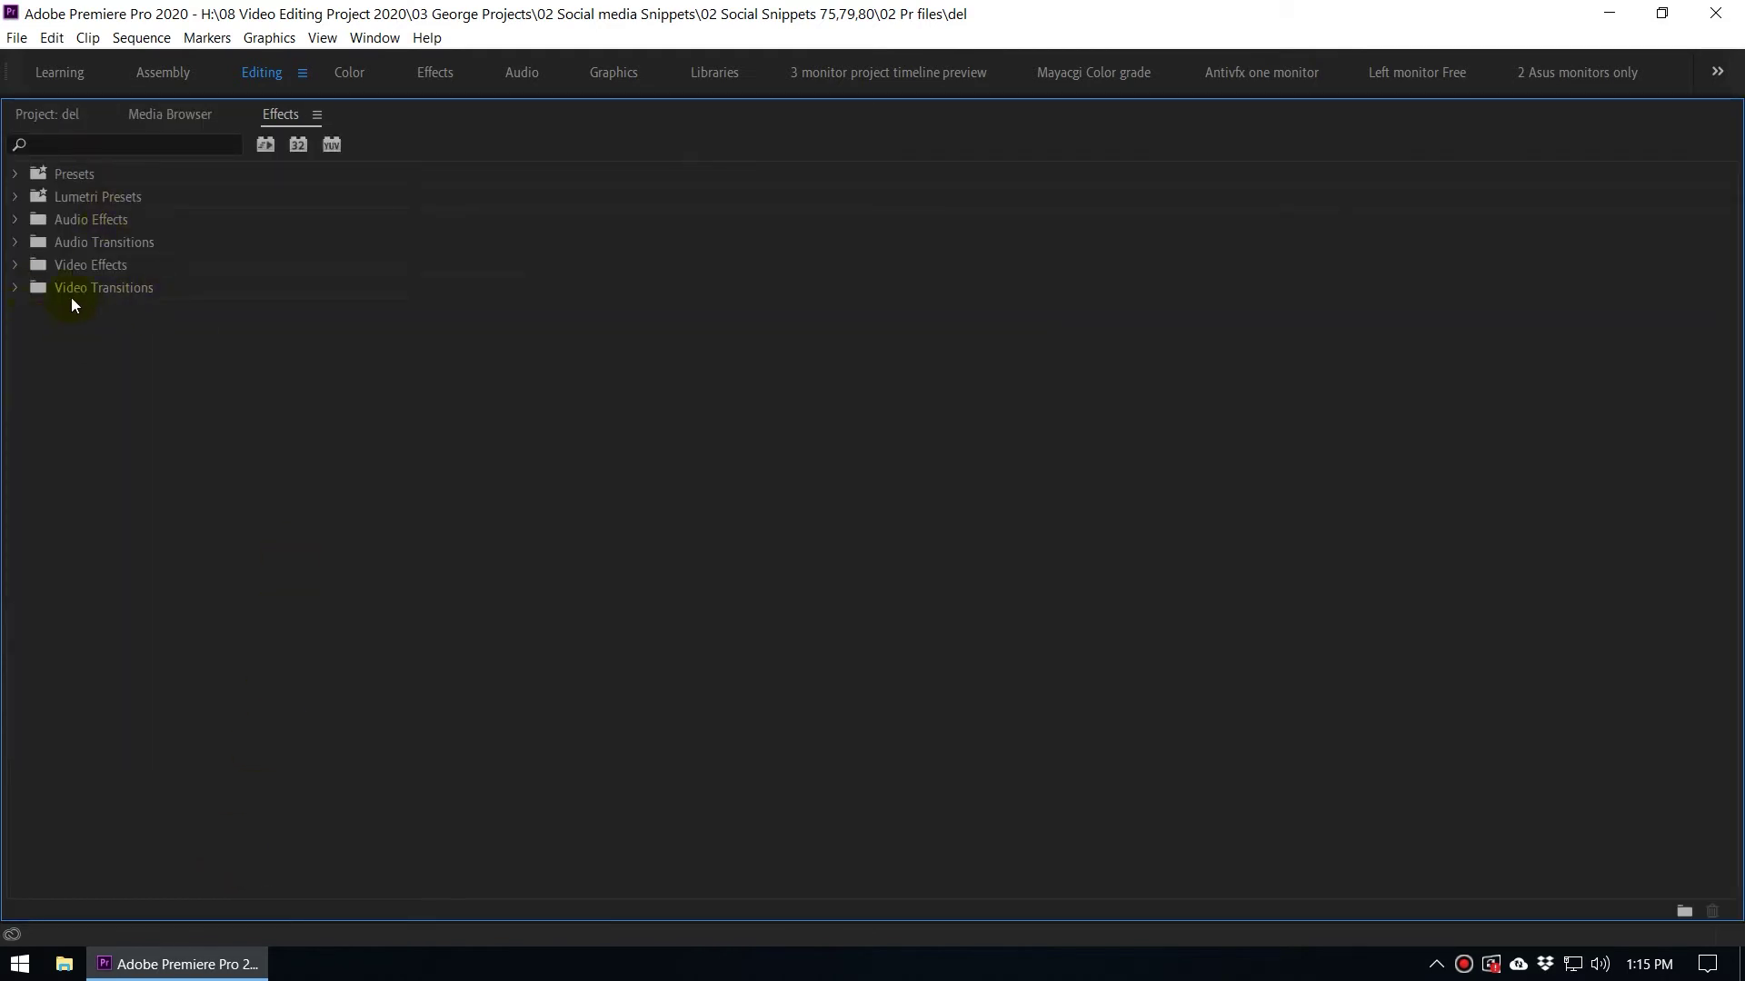
left_click(15, 289)
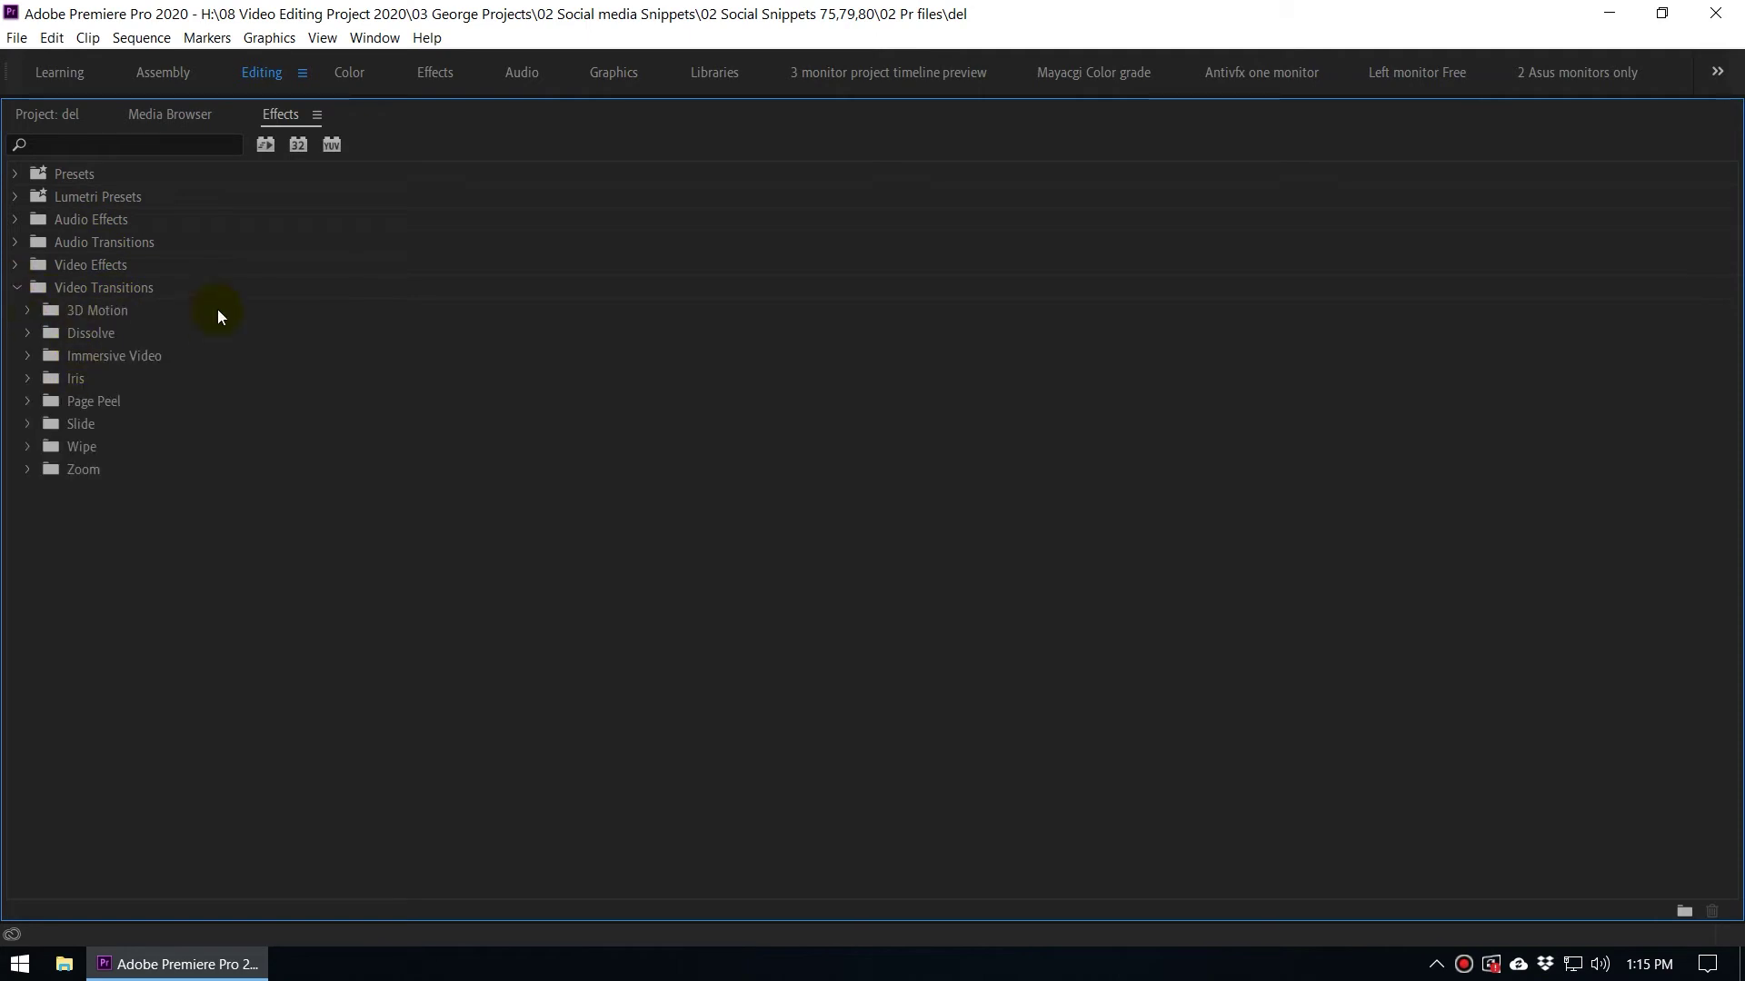
left_click(28, 310)
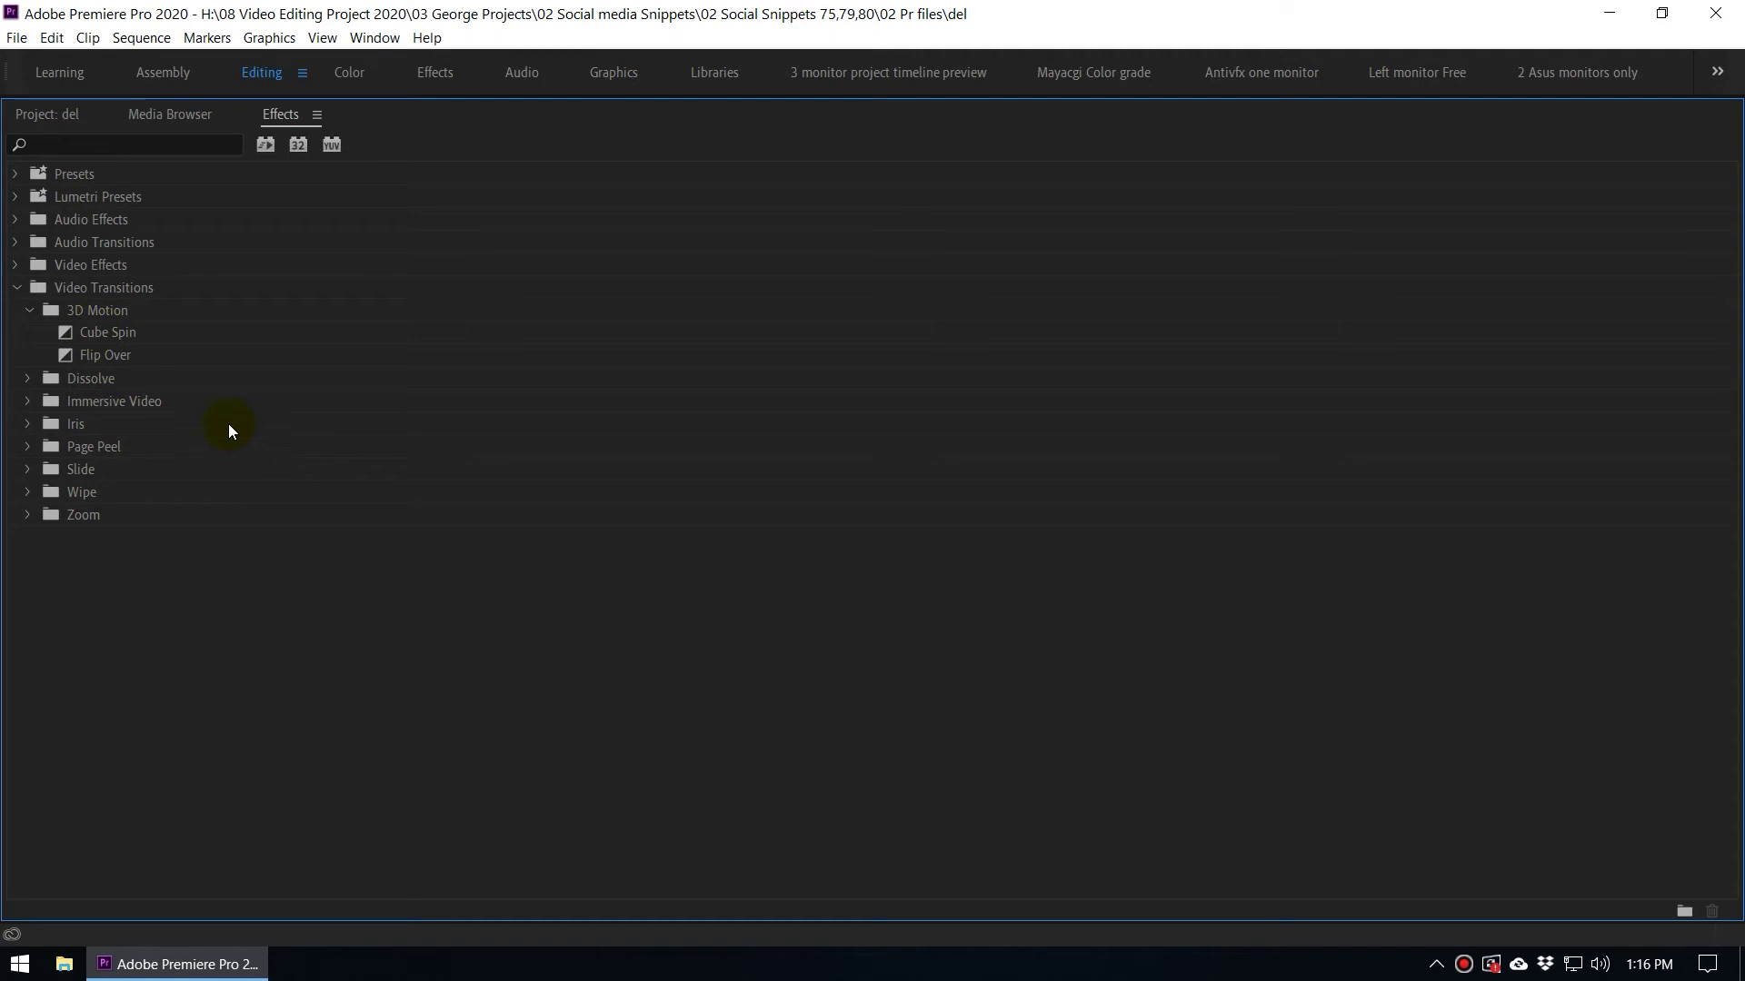
left_click(83, 335)
left_click(90, 354)
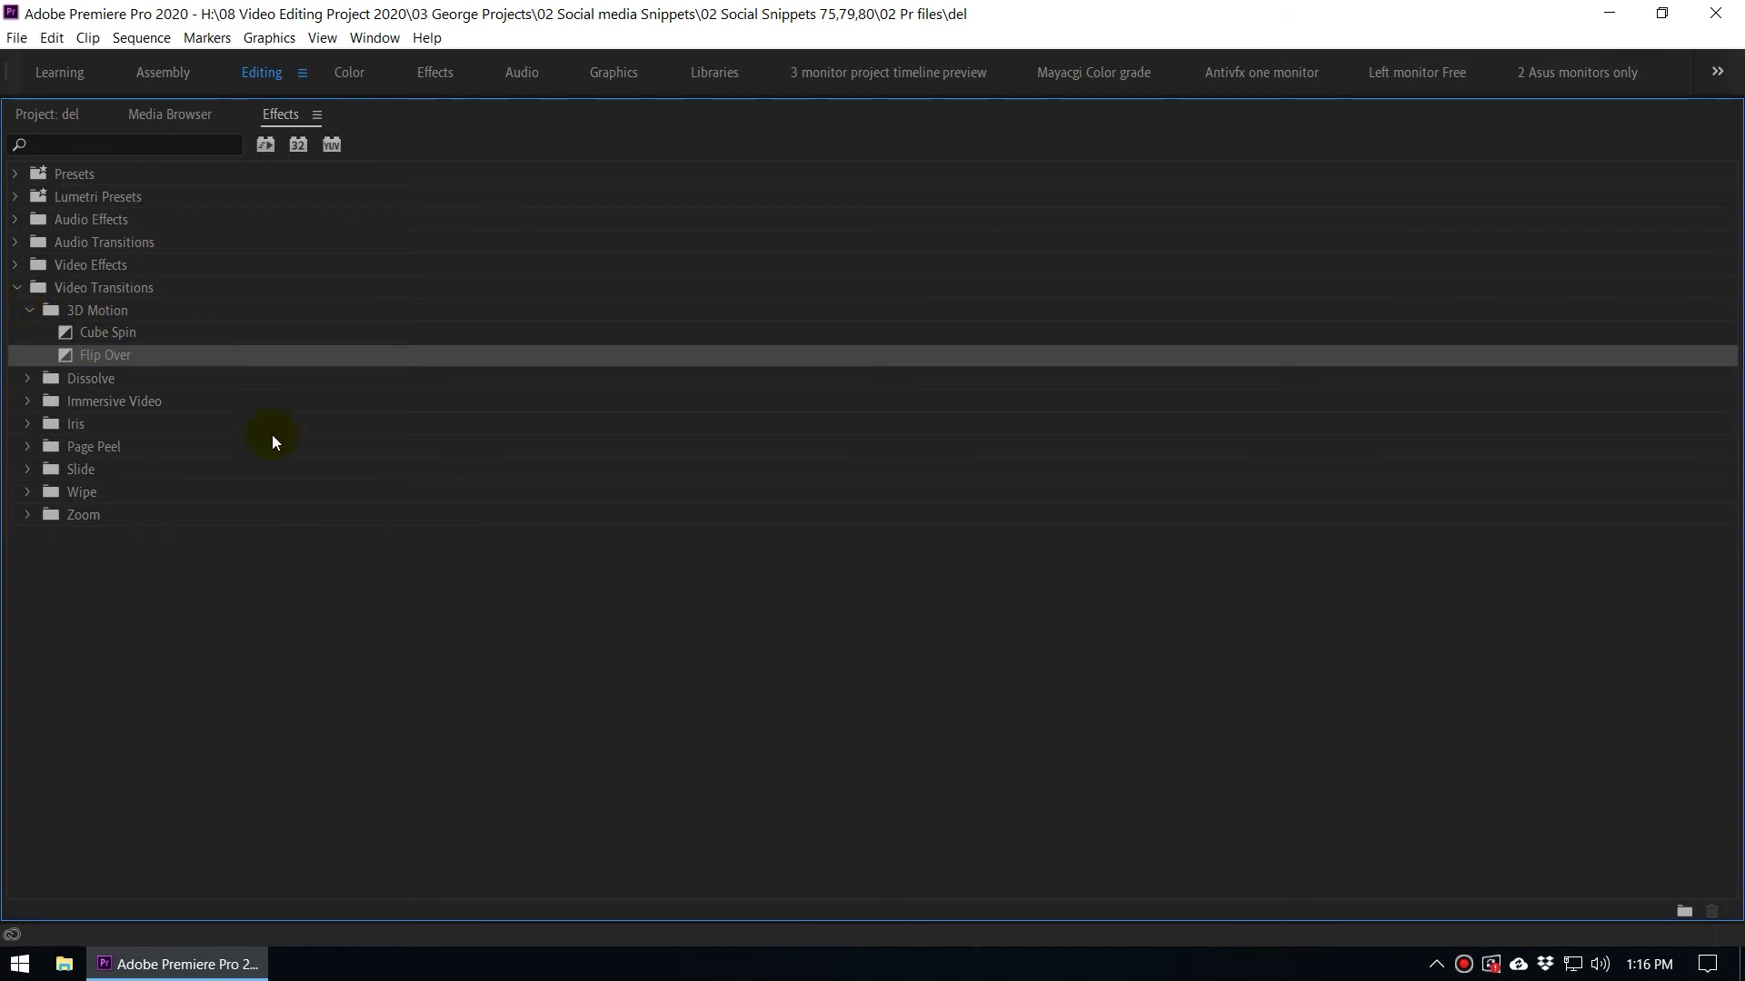
key("grave")
Step: Enlarge the effects list area and locate the Cross Zoom transition in the Zoom group of the video transitions
left_click_drag(1080, 668, 1092, 651)
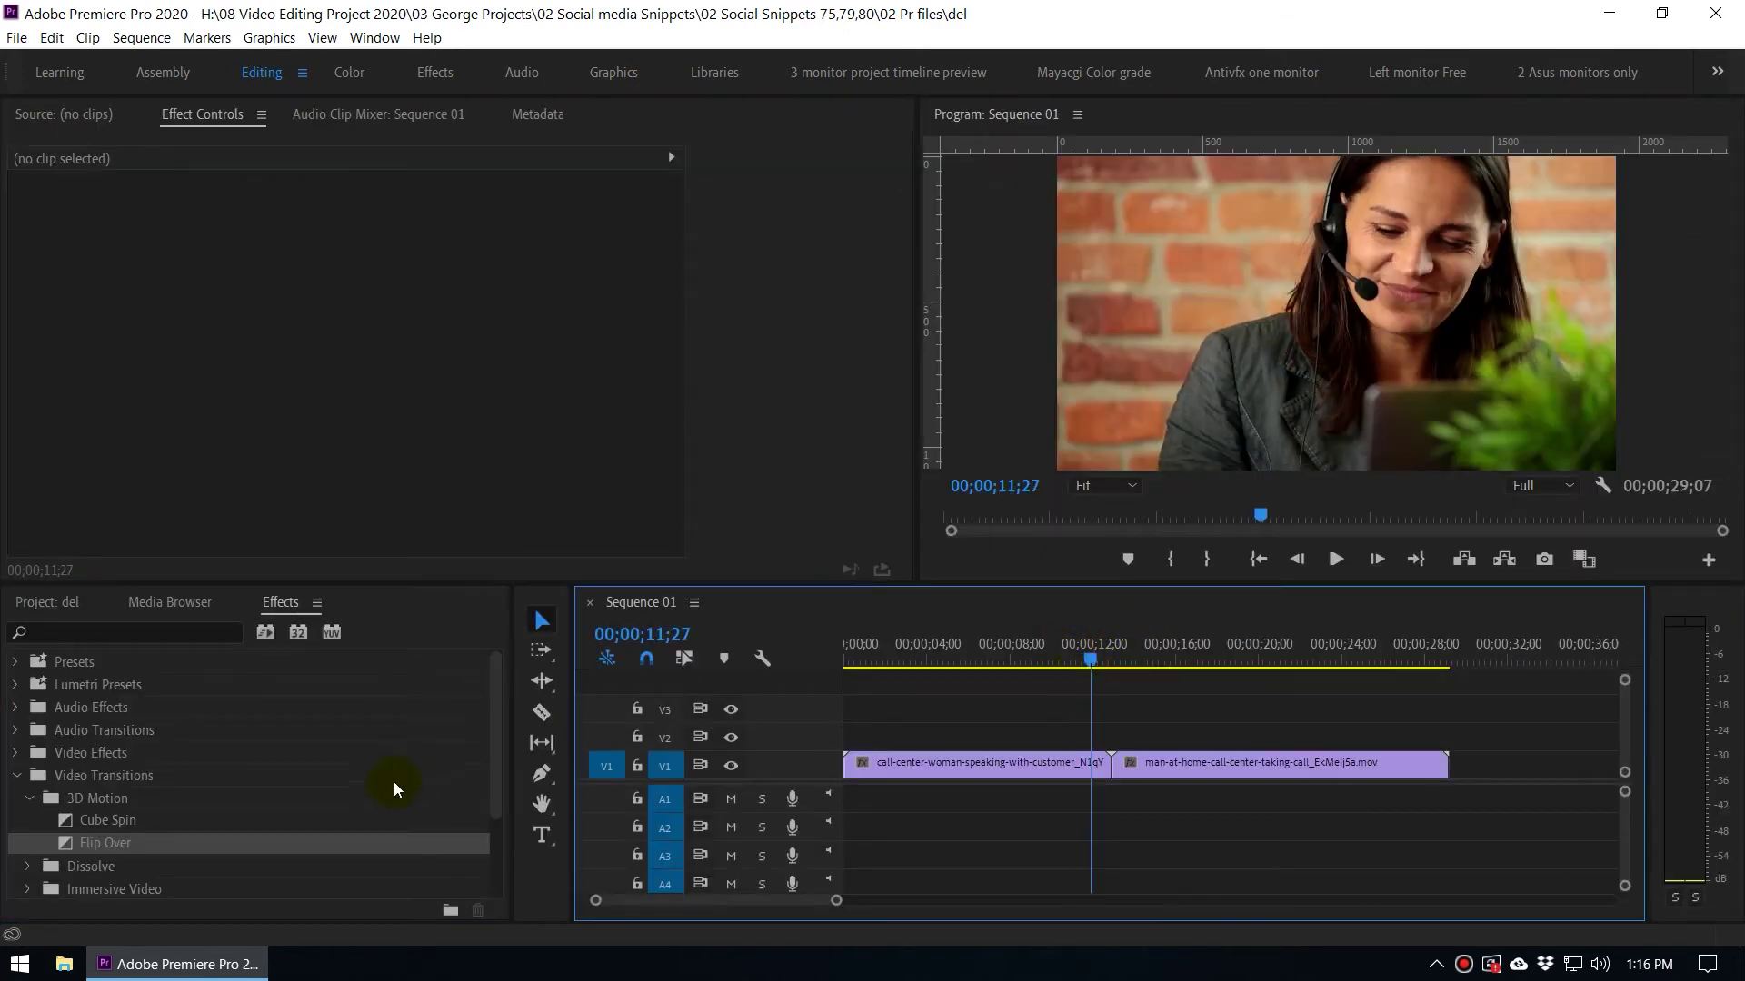
scroll(325, 755, "down", 3)
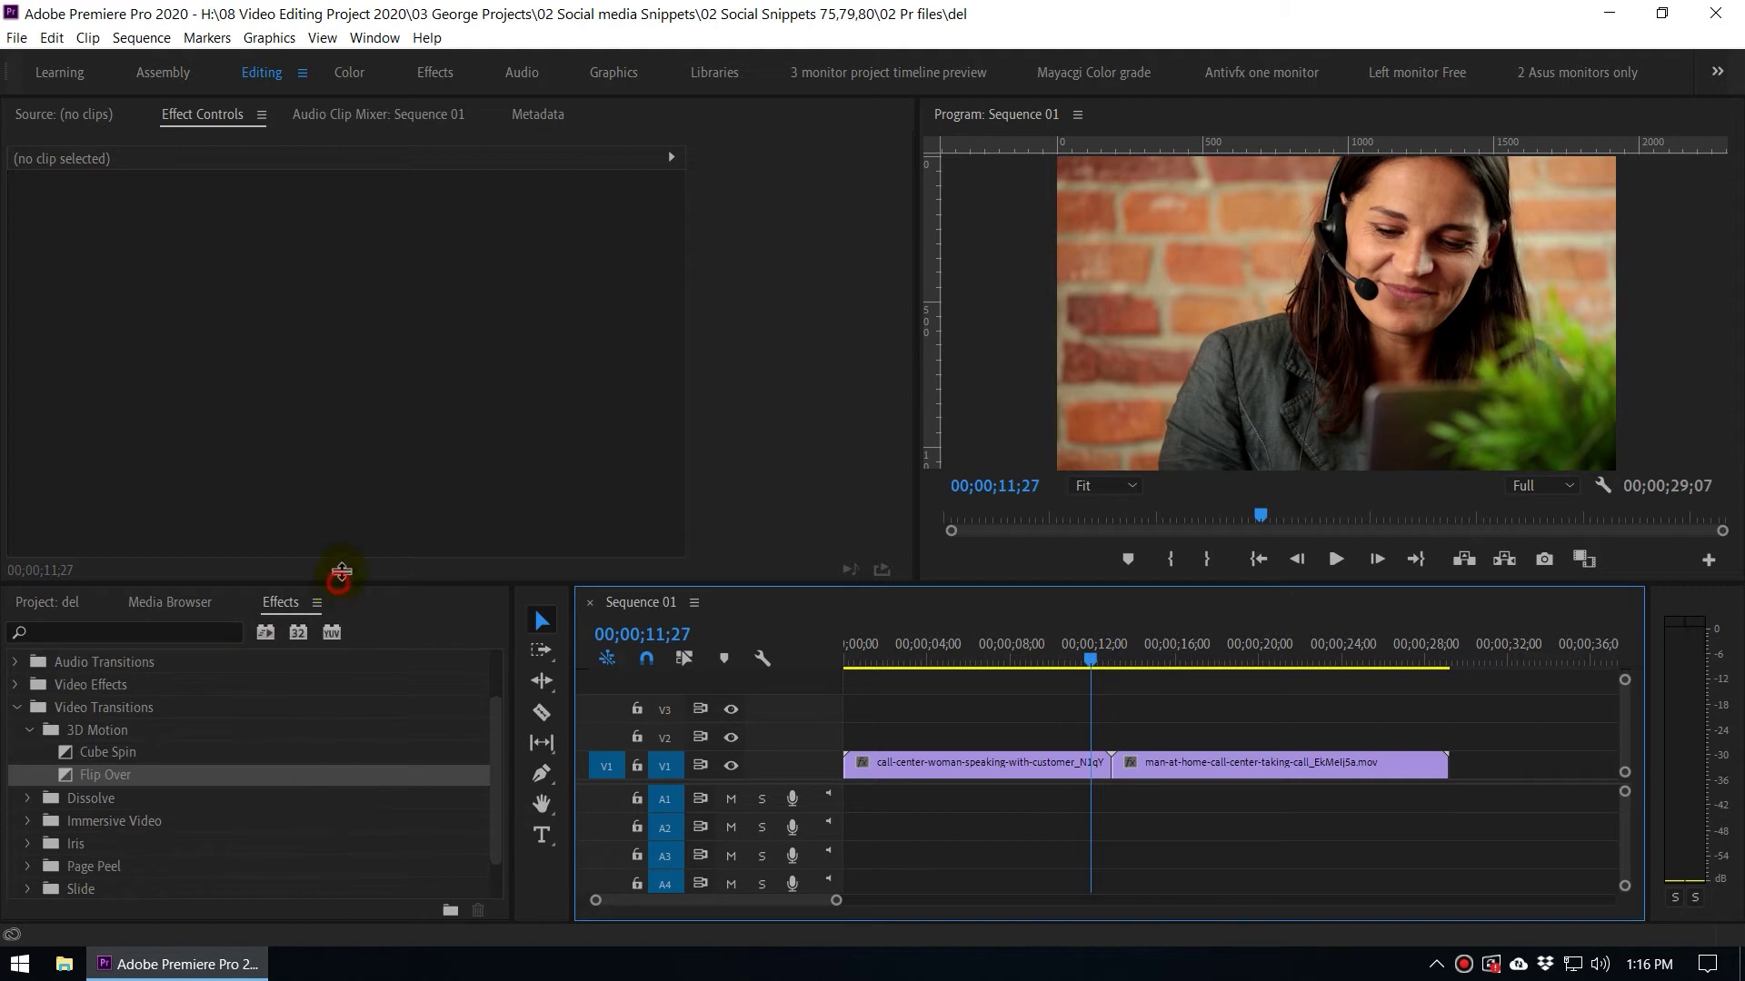
left_click_drag(338, 582, 346, 510)
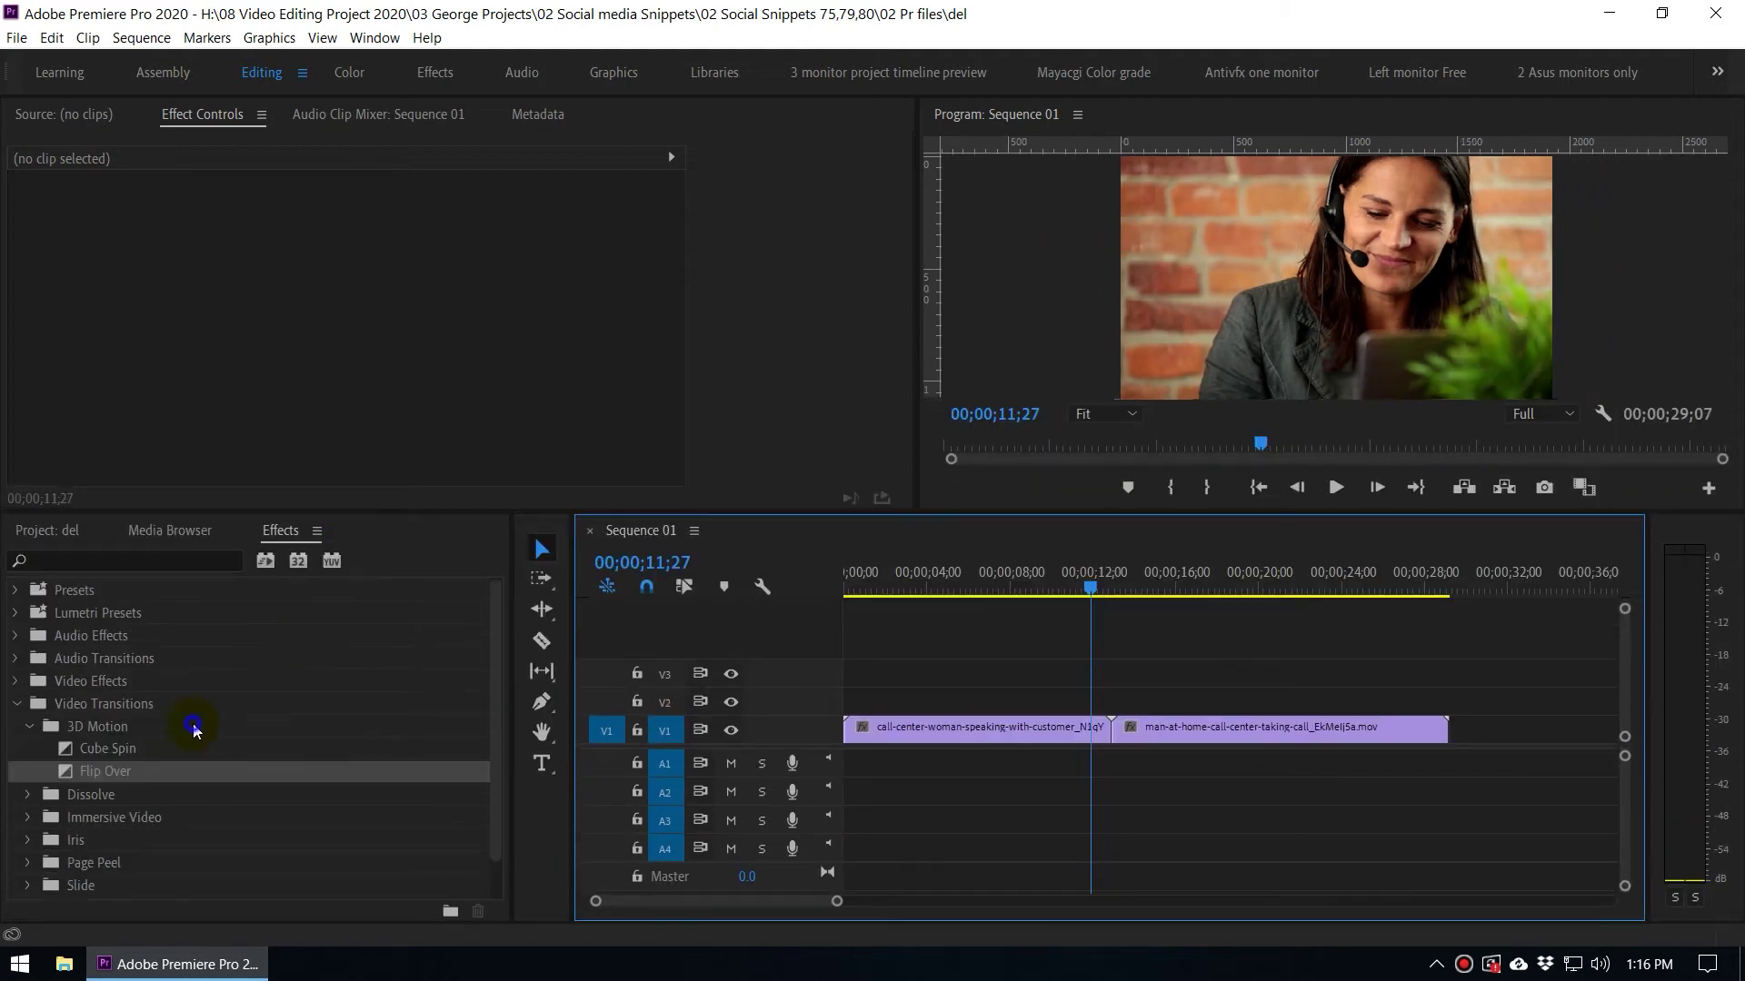
left_click(108, 749)
scroll(177, 777, "down", 2)
scroll(184, 770, "up", 2)
scroll(187, 769, "down", 2)
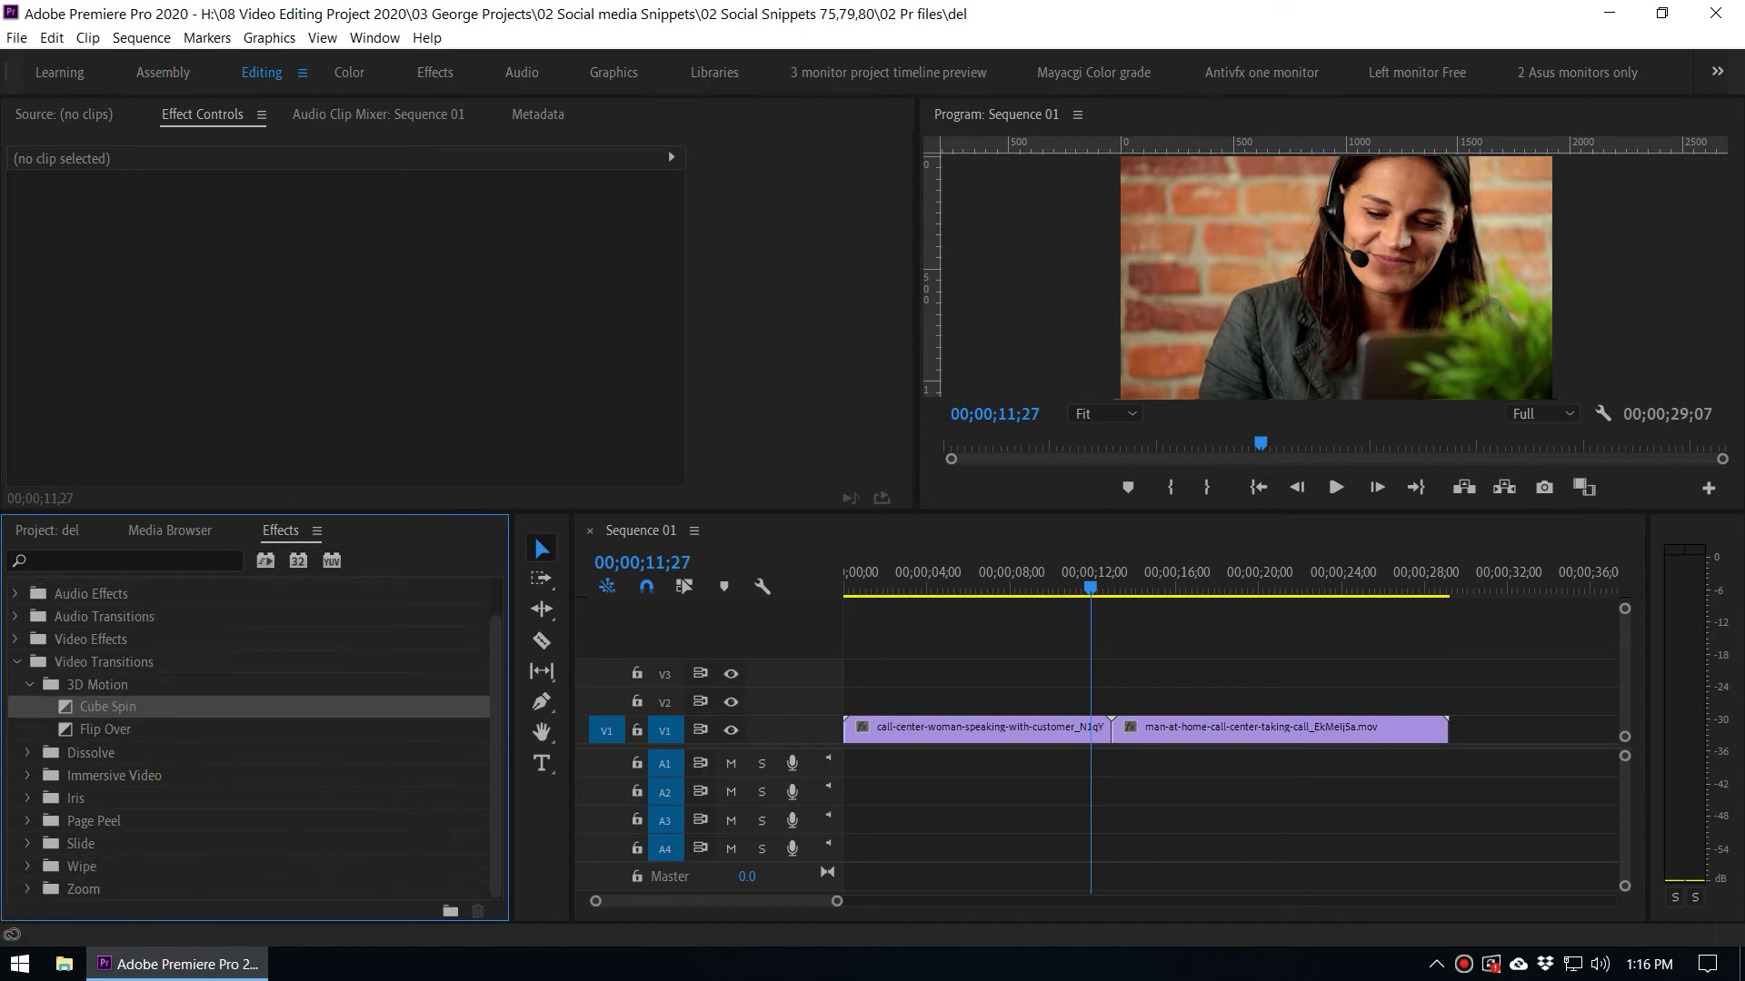
left_click(27, 889)
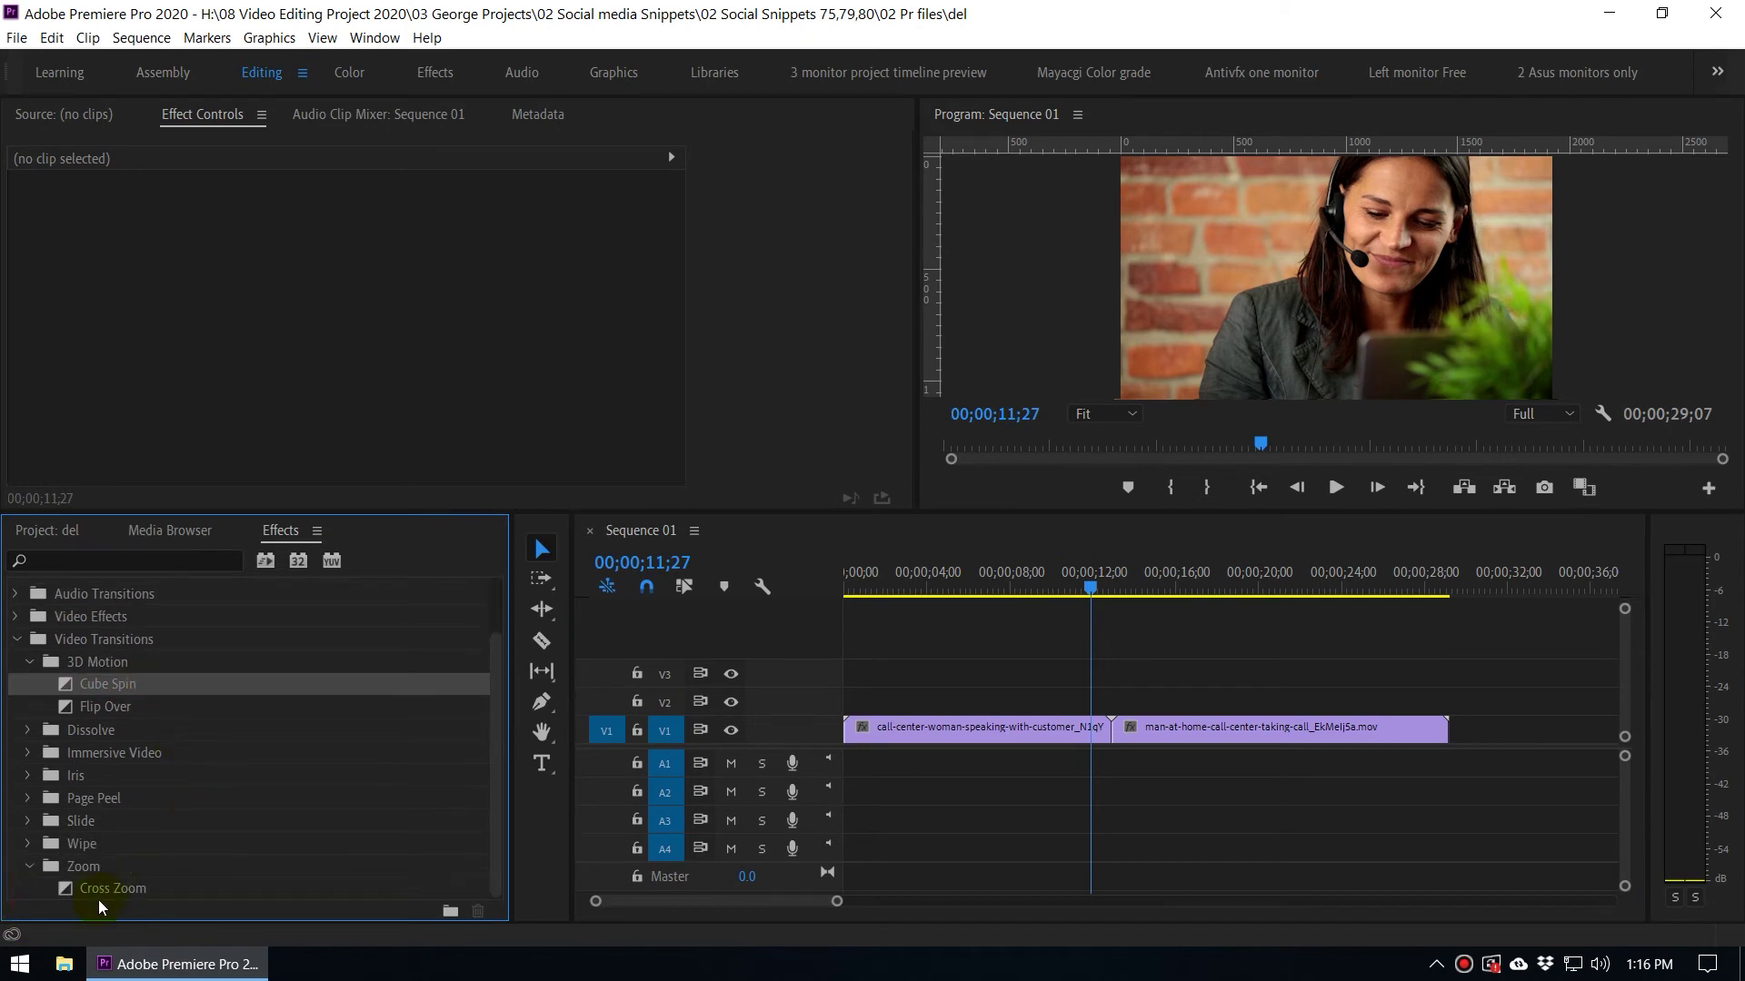
left_click(109, 895)
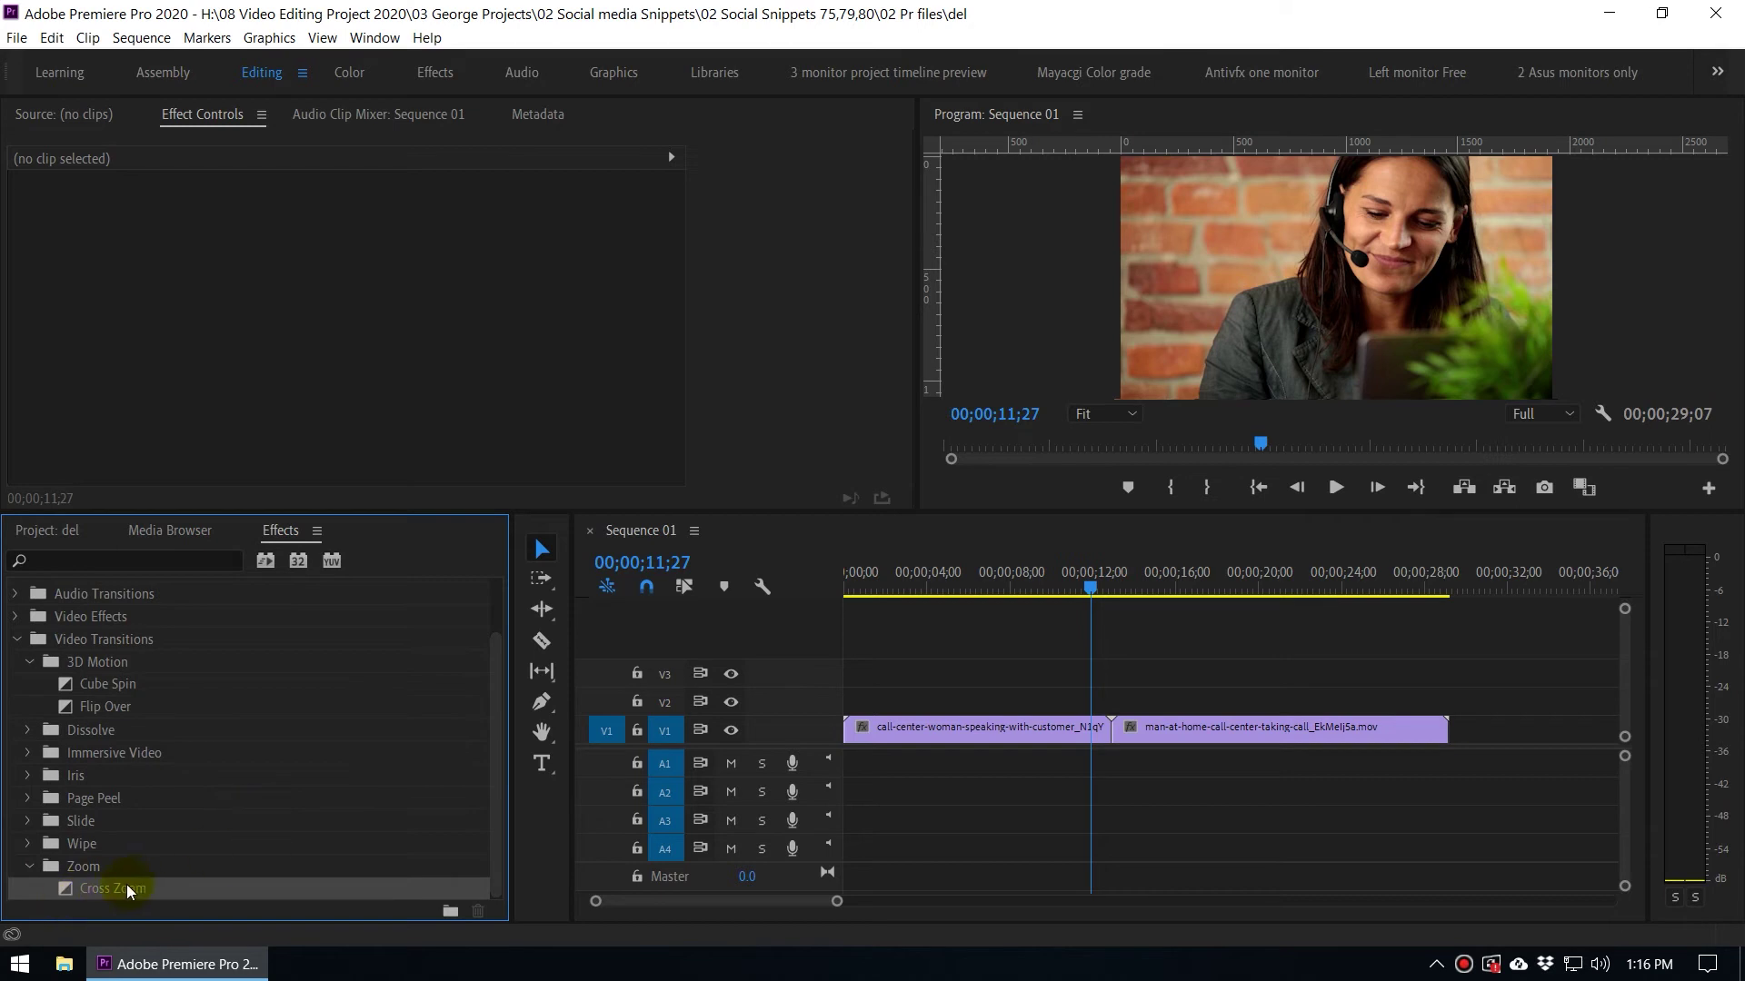
Step: Try to apply the Cross Zoom transition to the cut between the two untrimmed clips on V1, accepting repeated frames
left_click_drag(73, 897, 1102, 734)
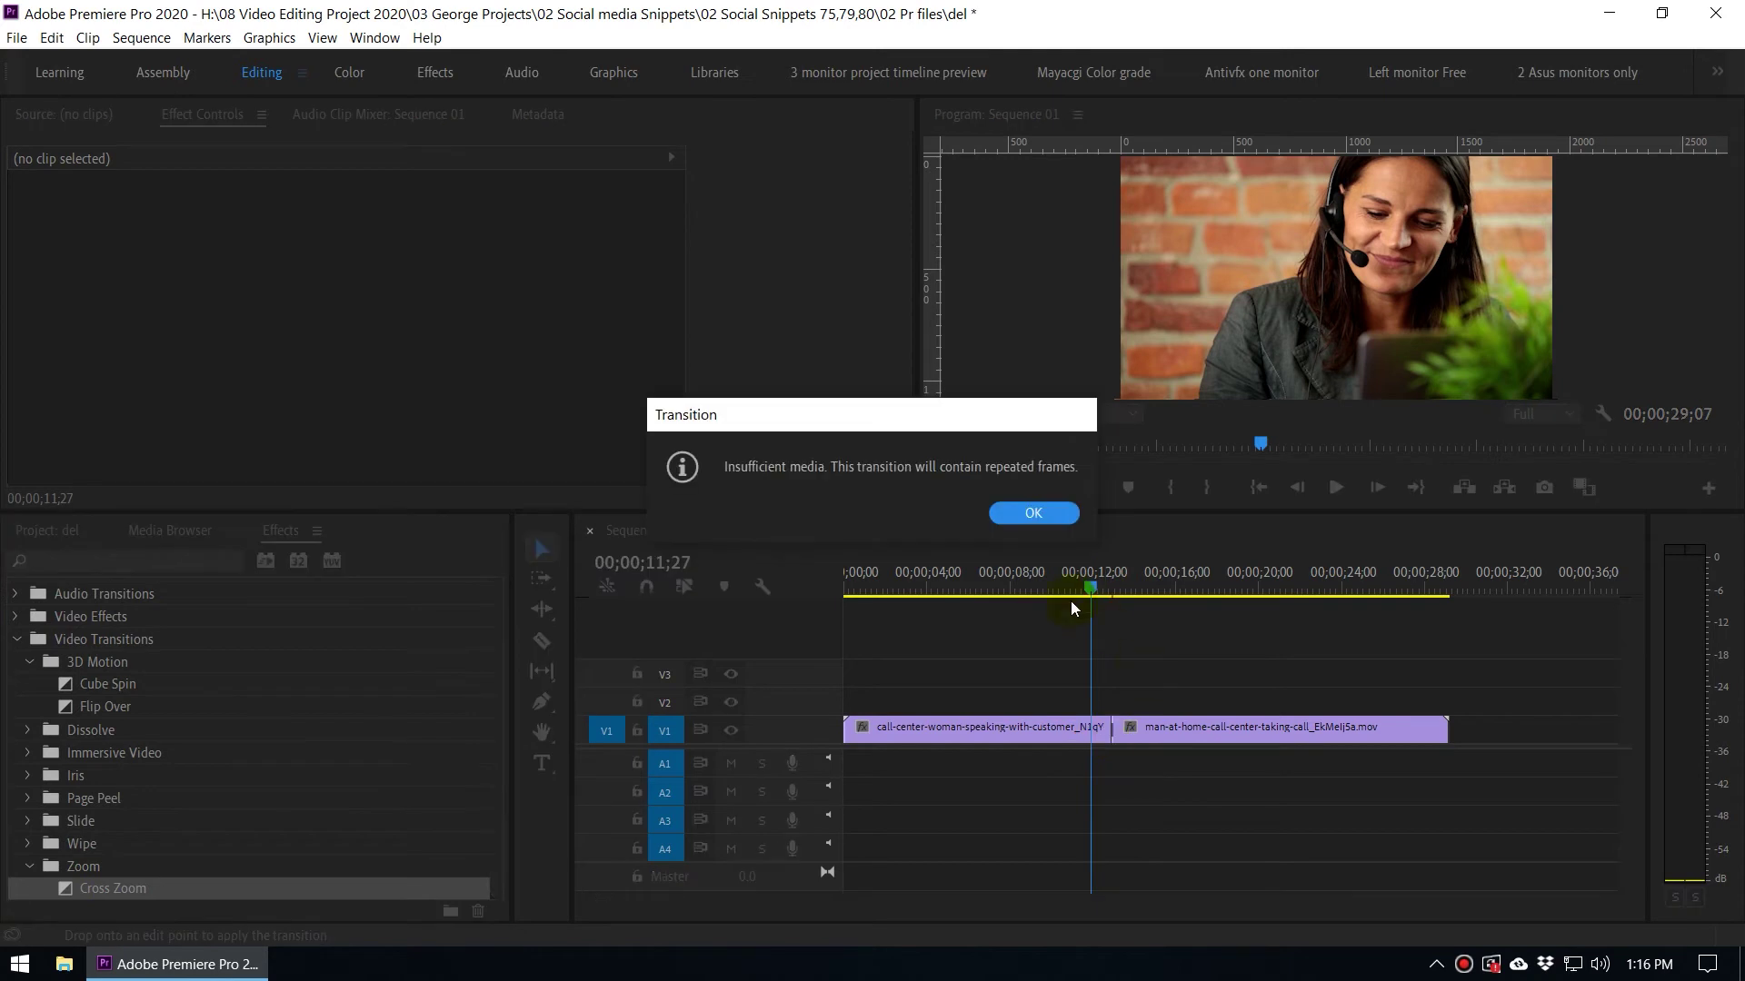
left_click_drag(779, 413, 727, 431)
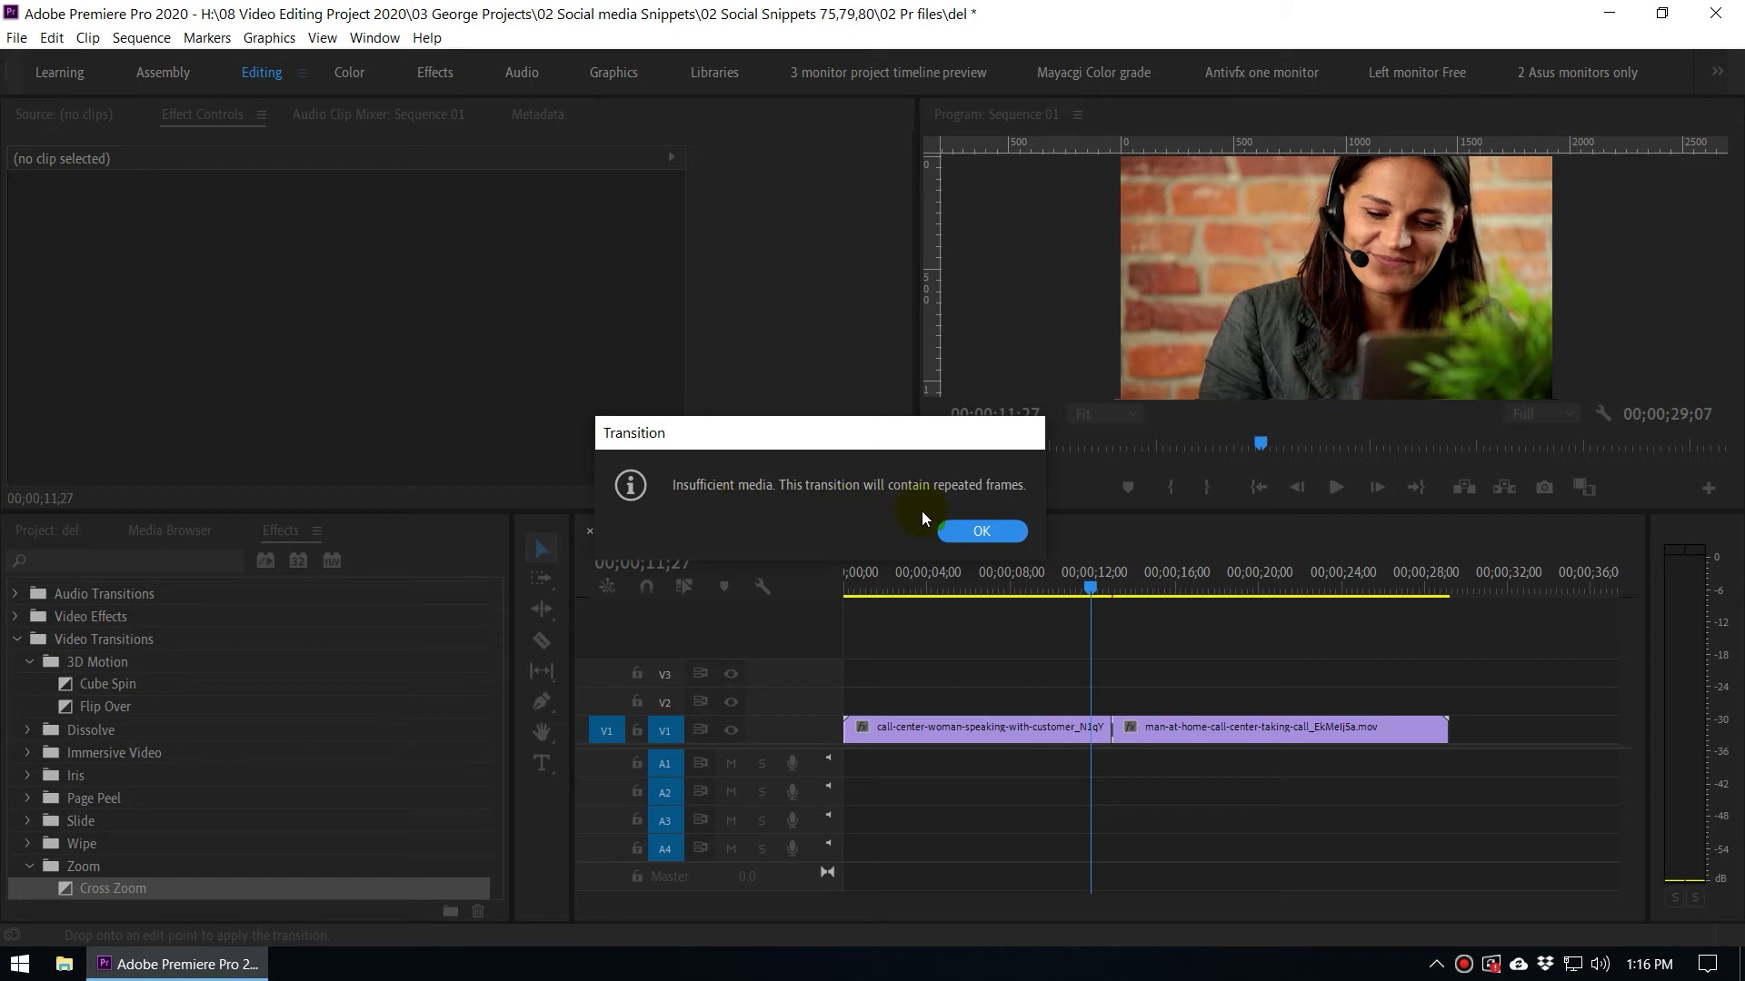
left_click(963, 537)
left_click(964, 537)
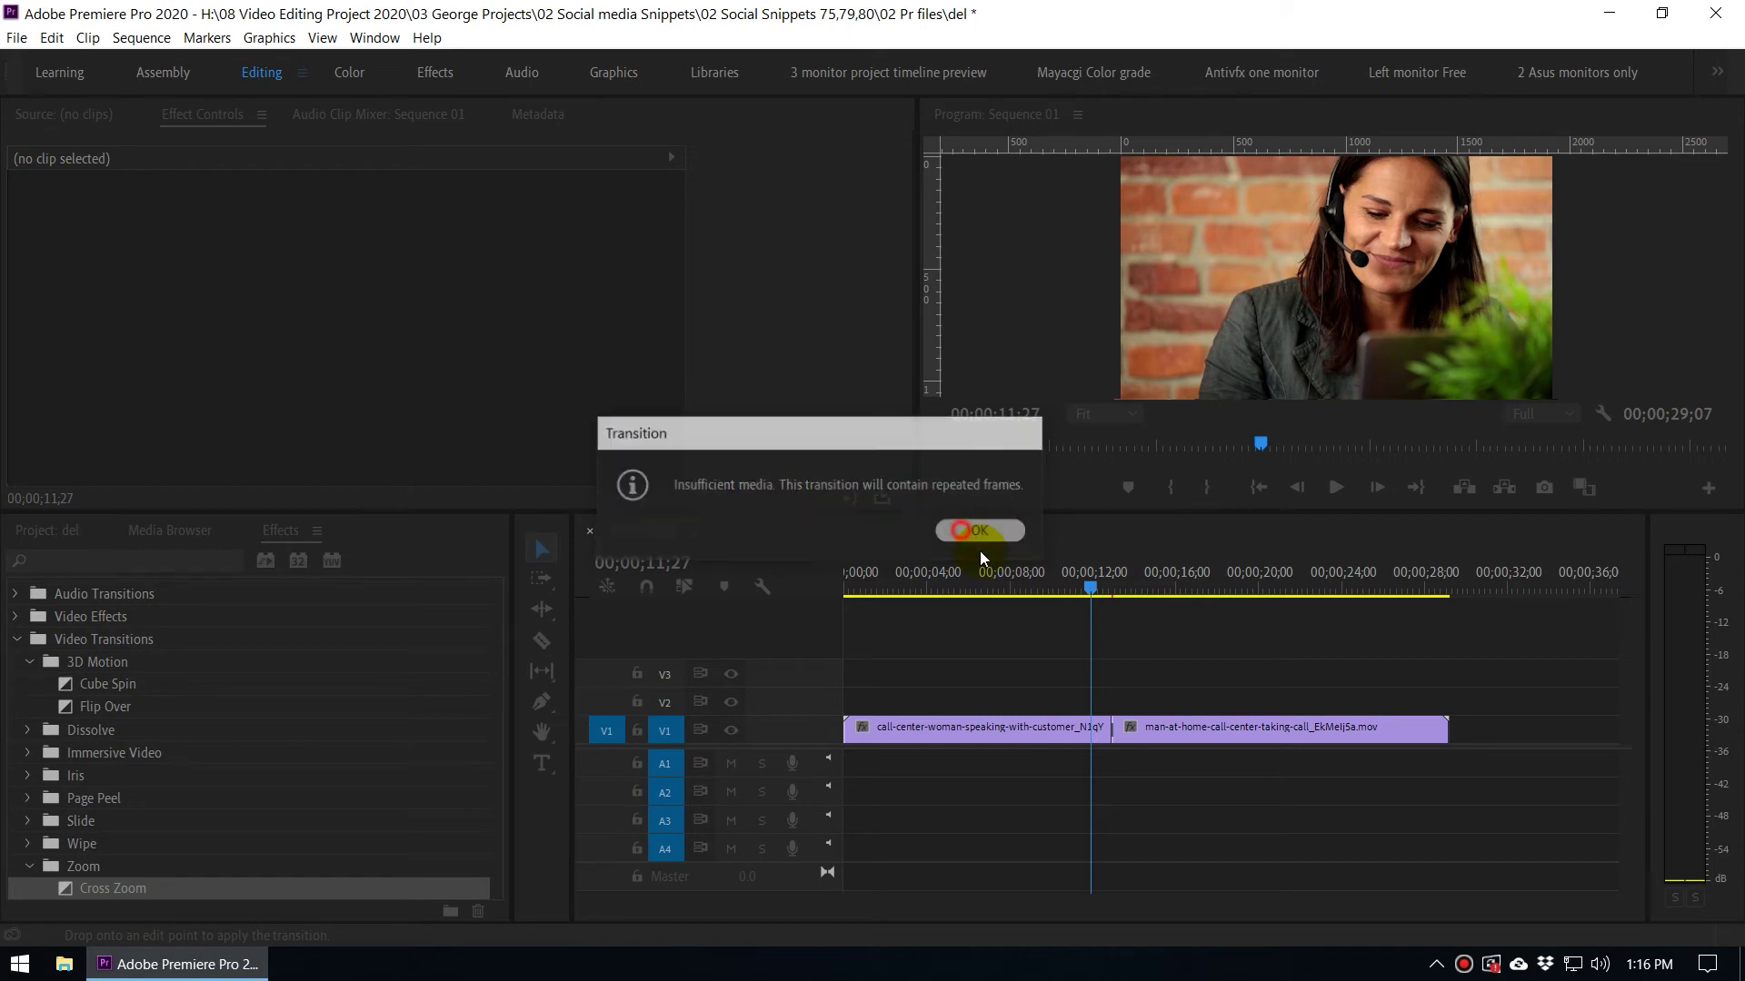
Step: Separate the man-at-home clip from the call-center-woman clip on V1 and trim the woman clip's end back to about 00;00;11;18
left_click_drag(1167, 734, 1305, 740)
left_click_drag(1108, 732, 1107, 732)
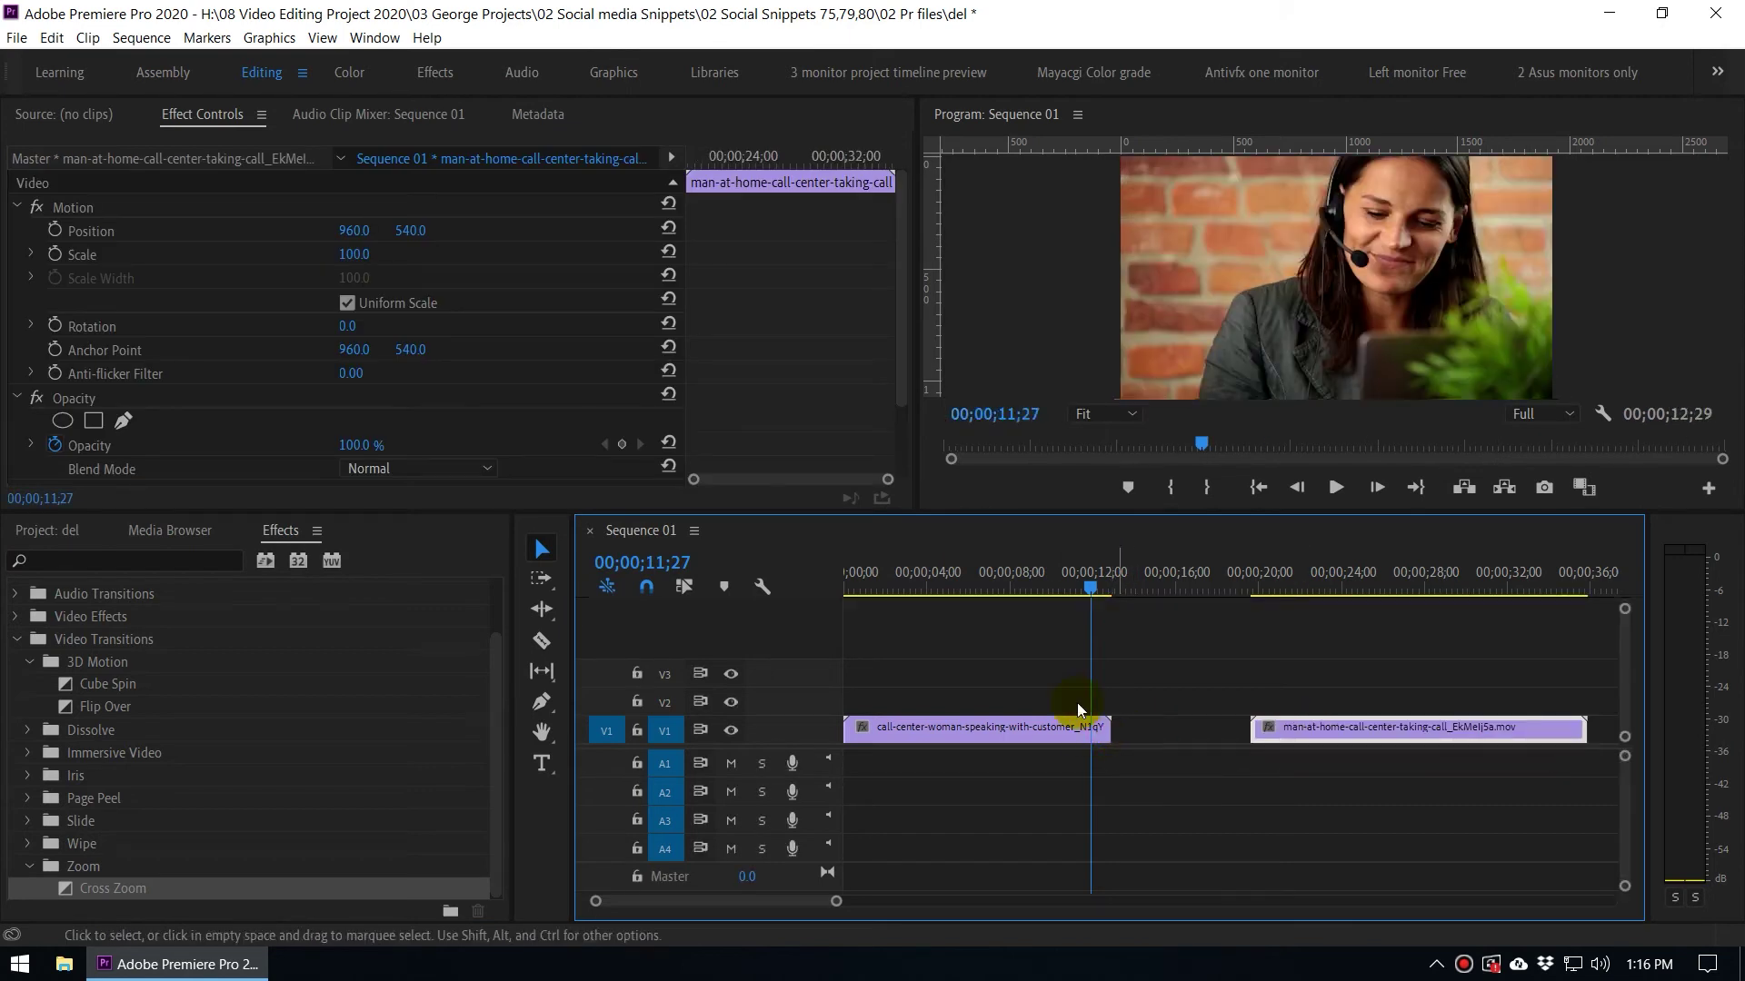
left_click_drag(1090, 588, 1106, 596)
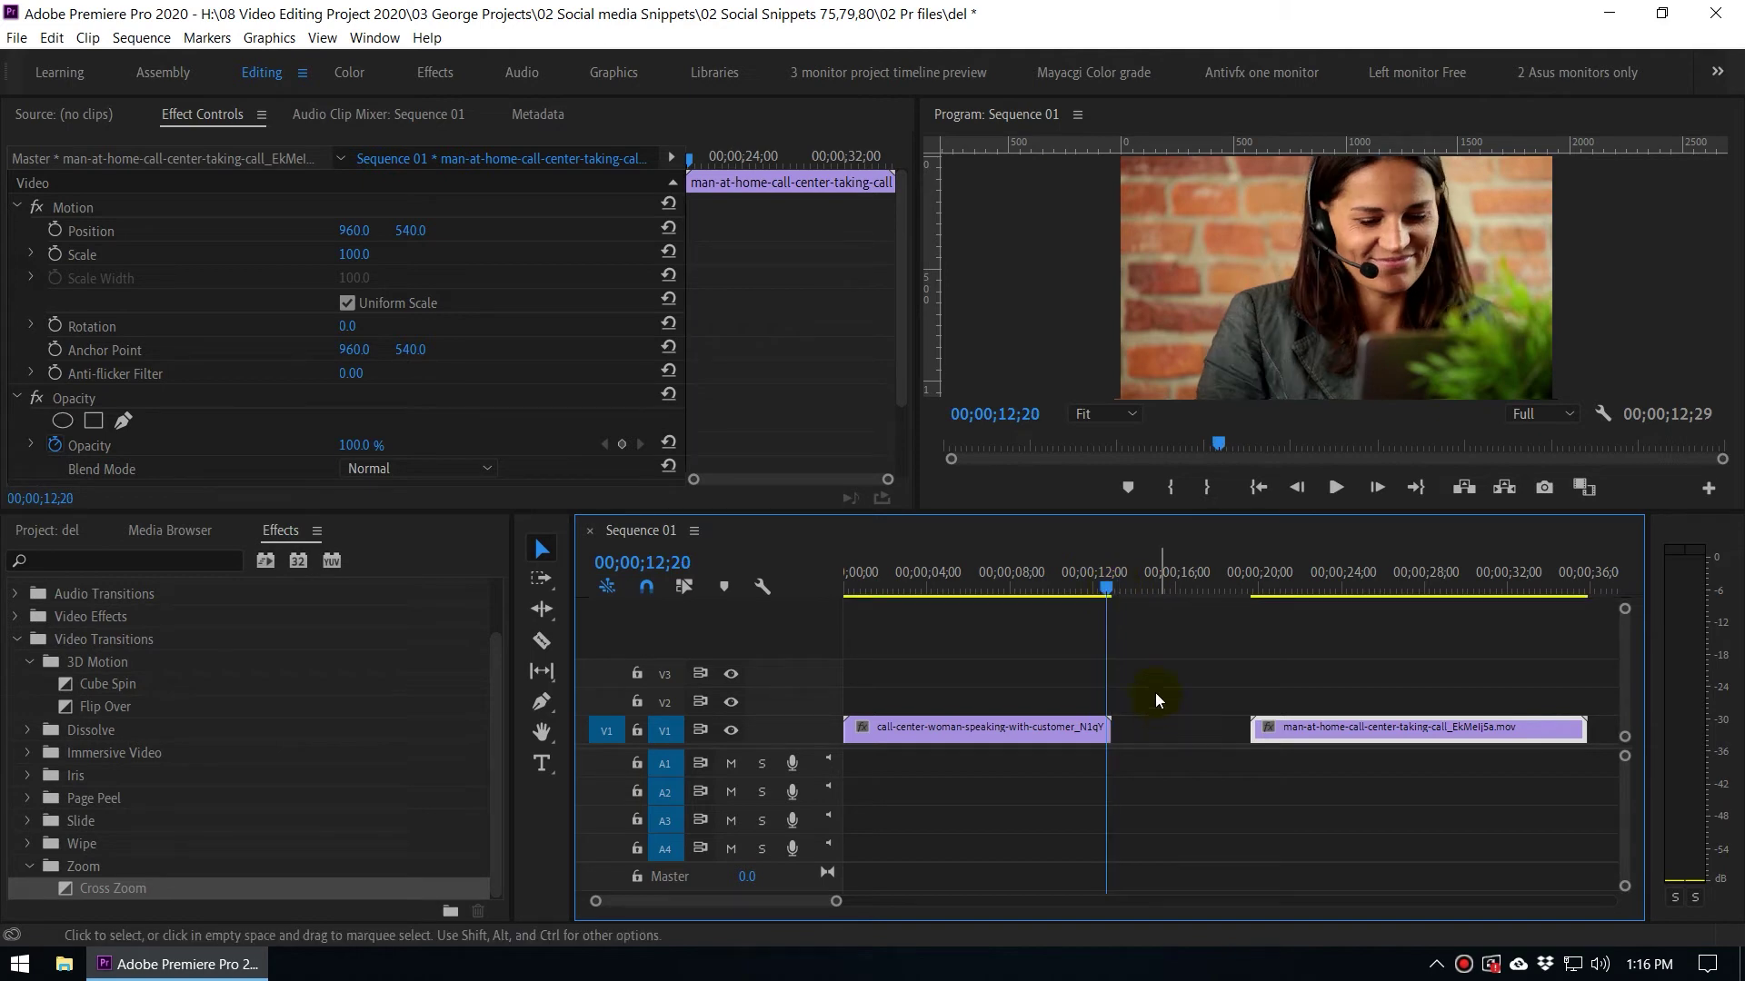
mouse_move(1107, 589)
left_mouse_down()
mouse_move(1125, 593)
mouse_move(1084, 595)
left_mouse_up()
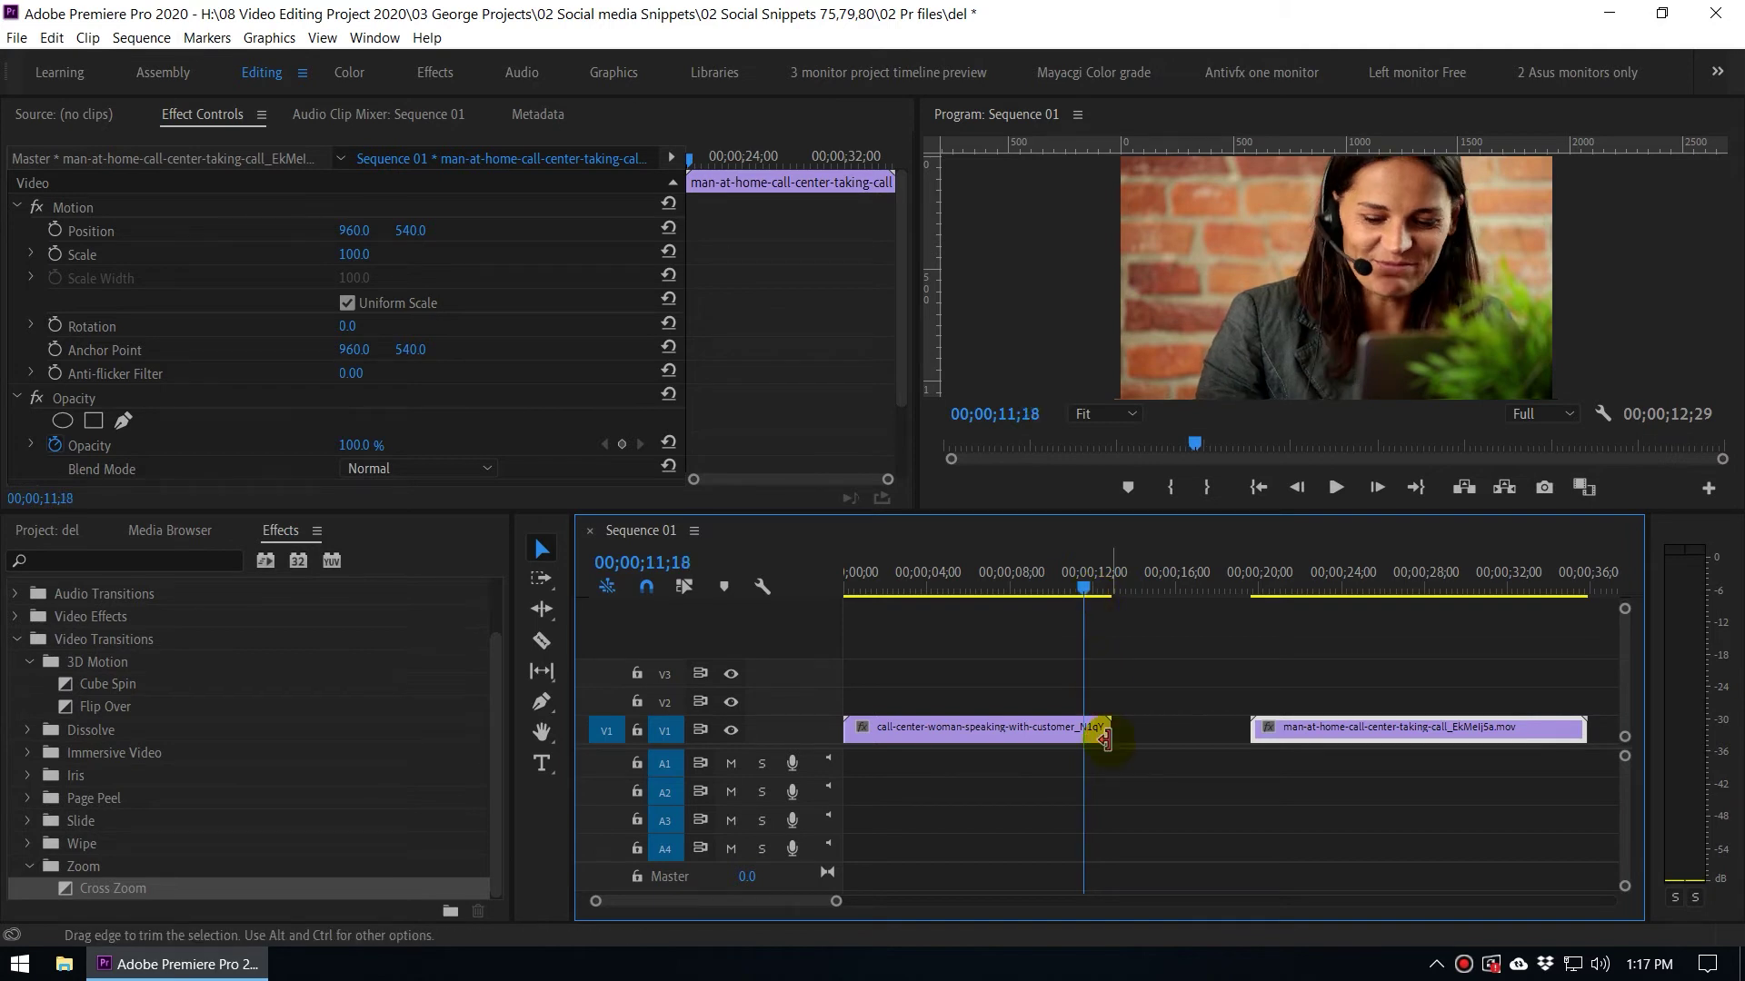
left_click_drag(1104, 739, 1083, 732)
Step: Trim the start of the man-at-home clip at 00;00;20;11 and move the clip back against the end of the first clip
left_click(1258, 575)
left_click_drag(1260, 574, 1270, 575)
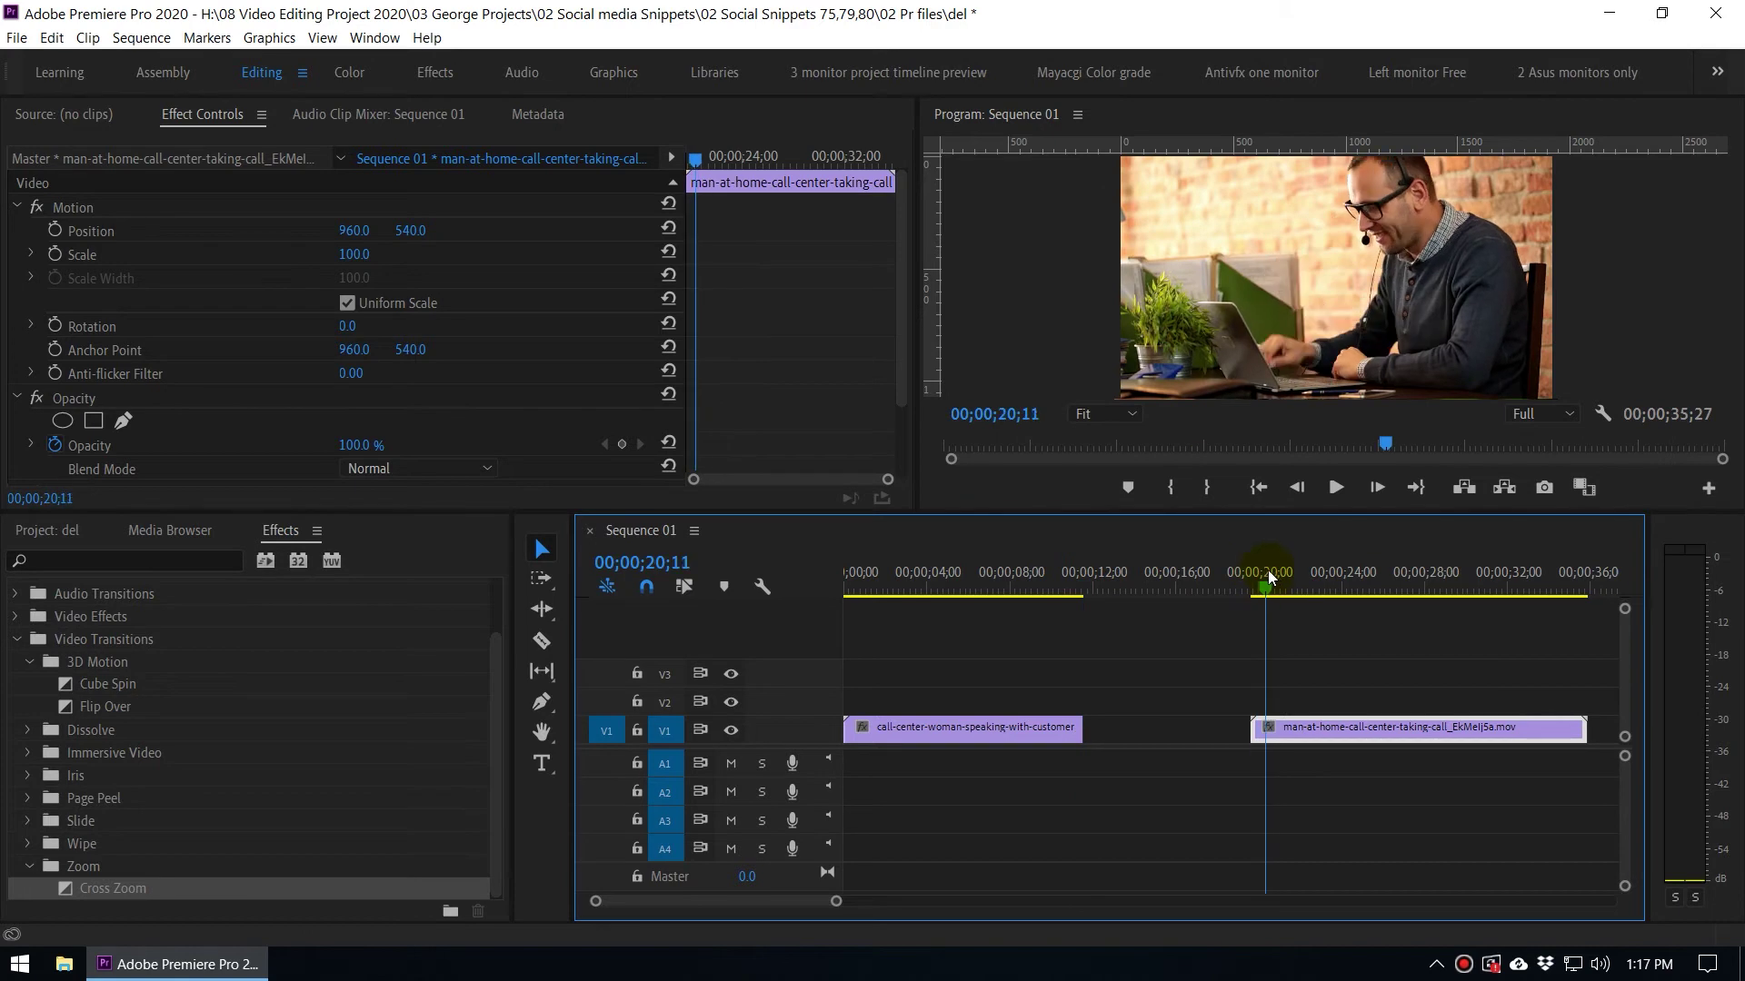
left_click_drag(1253, 731, 1266, 729)
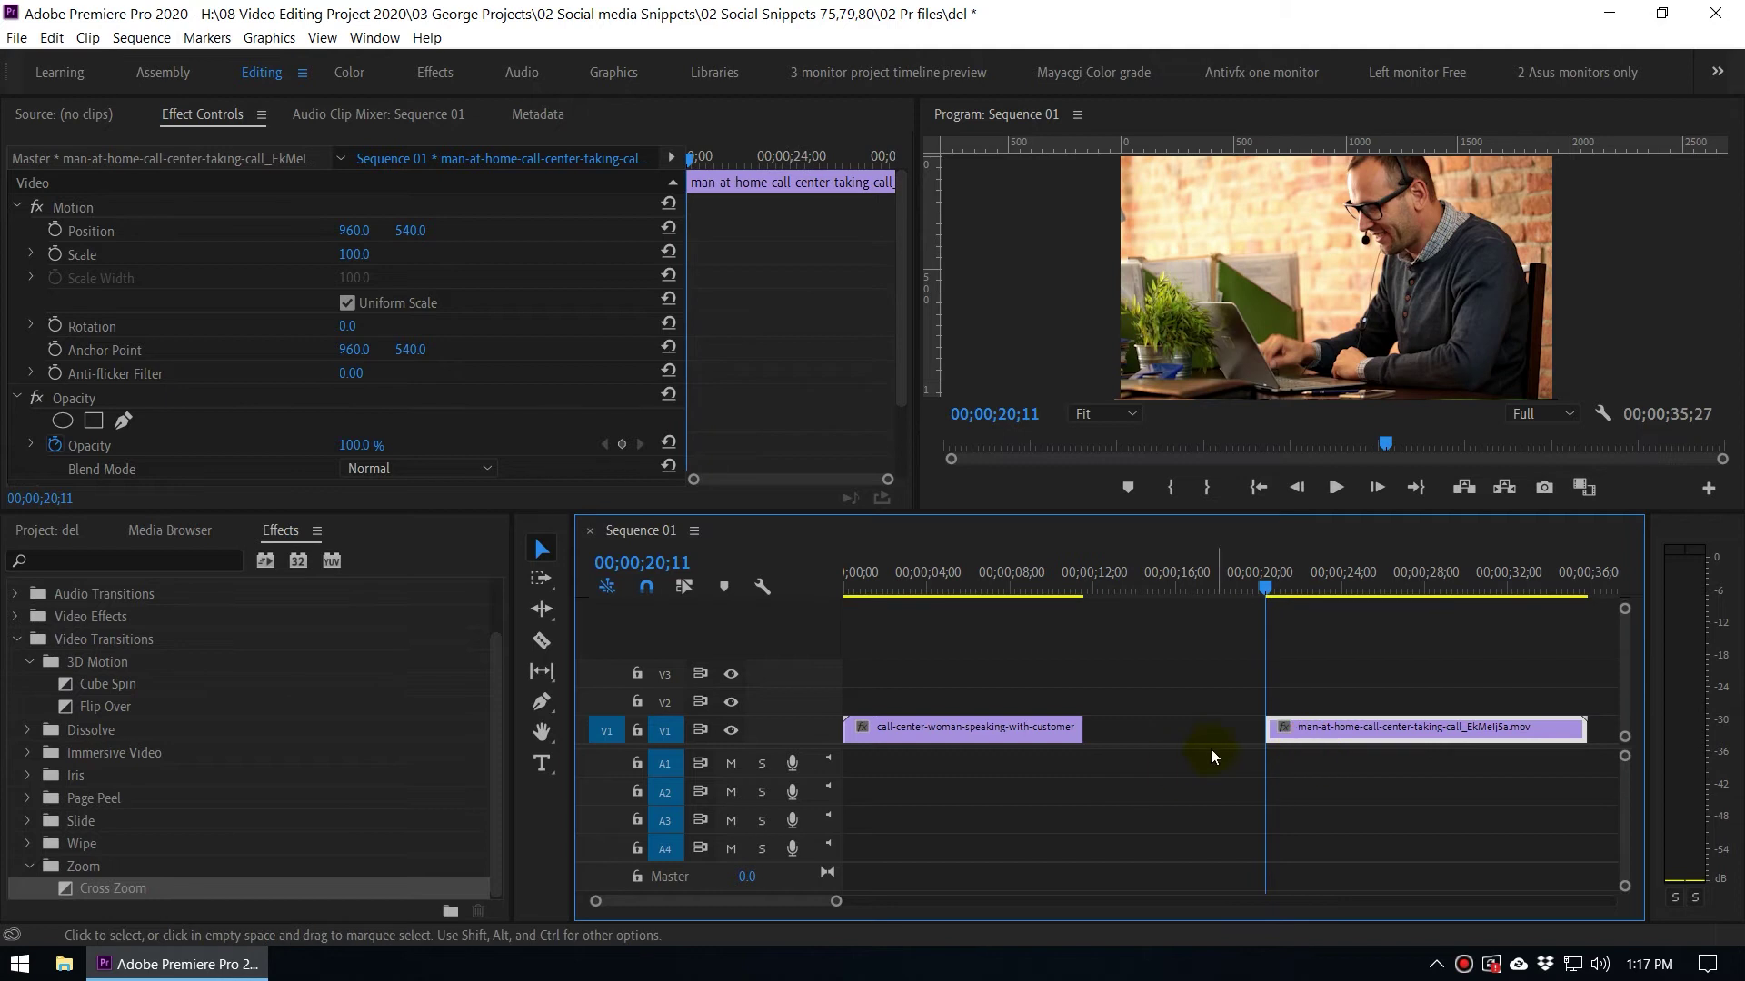
left_click(1085, 592)
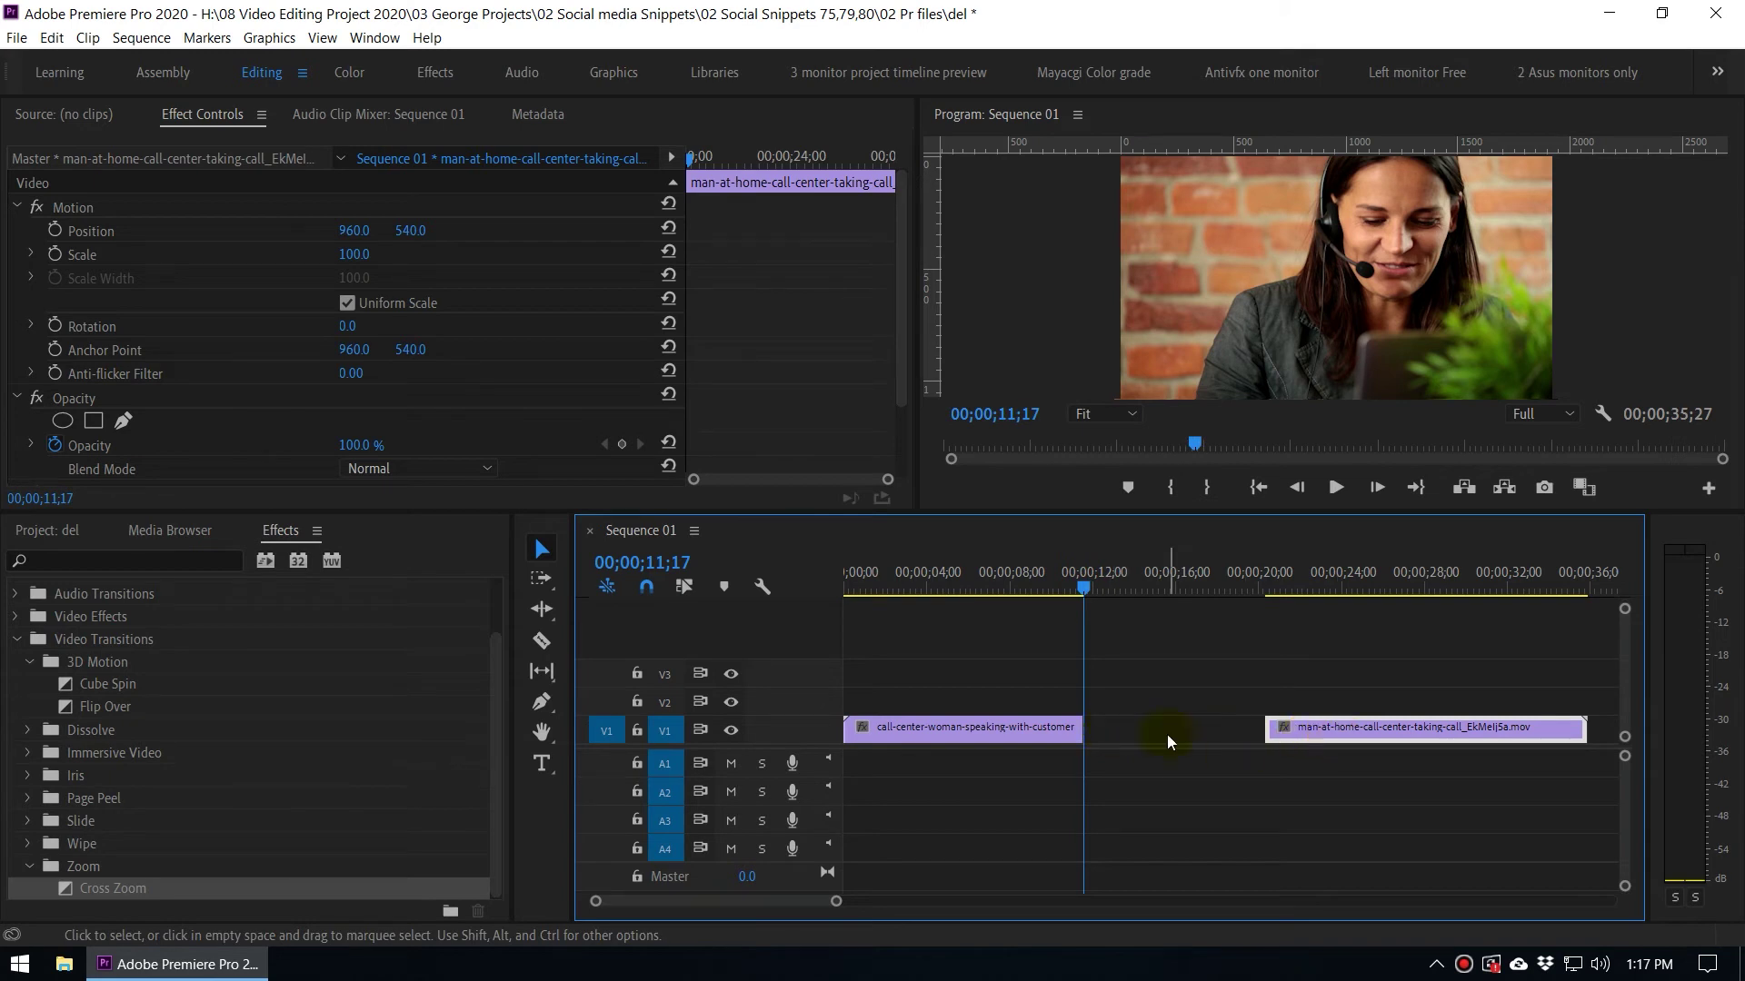
left_click_drag(1334, 736, 1154, 732)
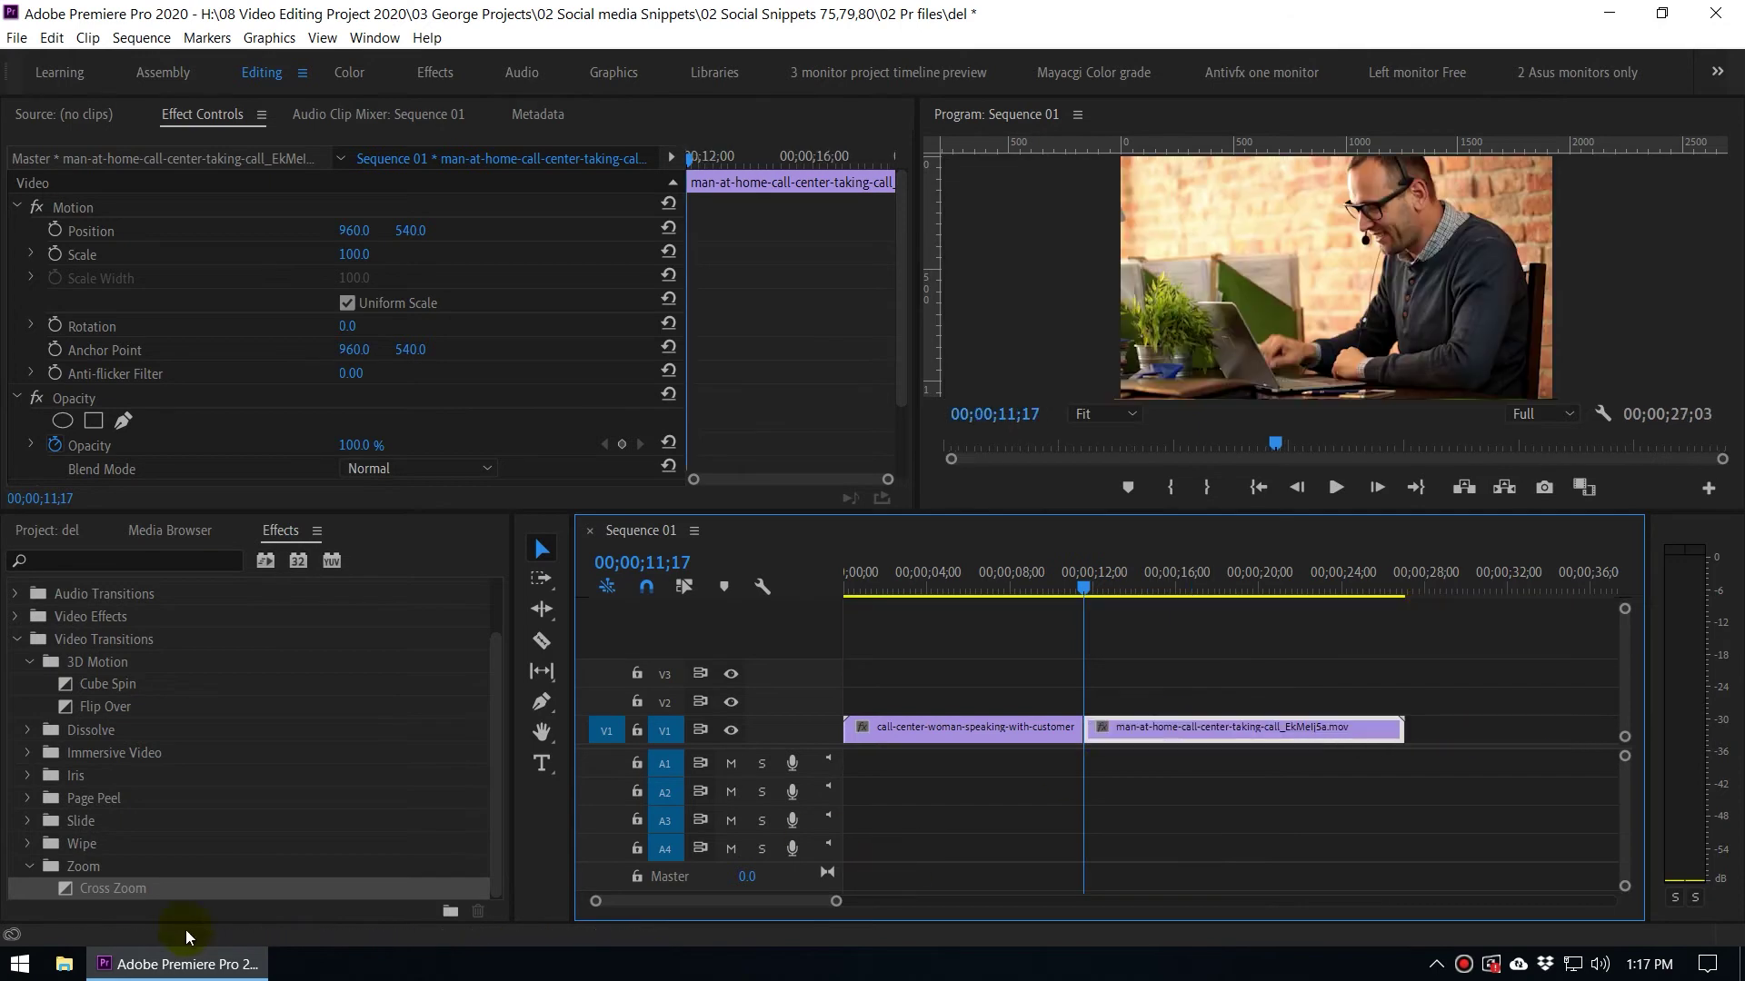
Step: Apply Cross Zoom to the cut between the two trimmed V1 clips and lengthen the transition to 00;00;00;08
left_click(63, 891)
left_click_drag(63, 890, 1083, 731)
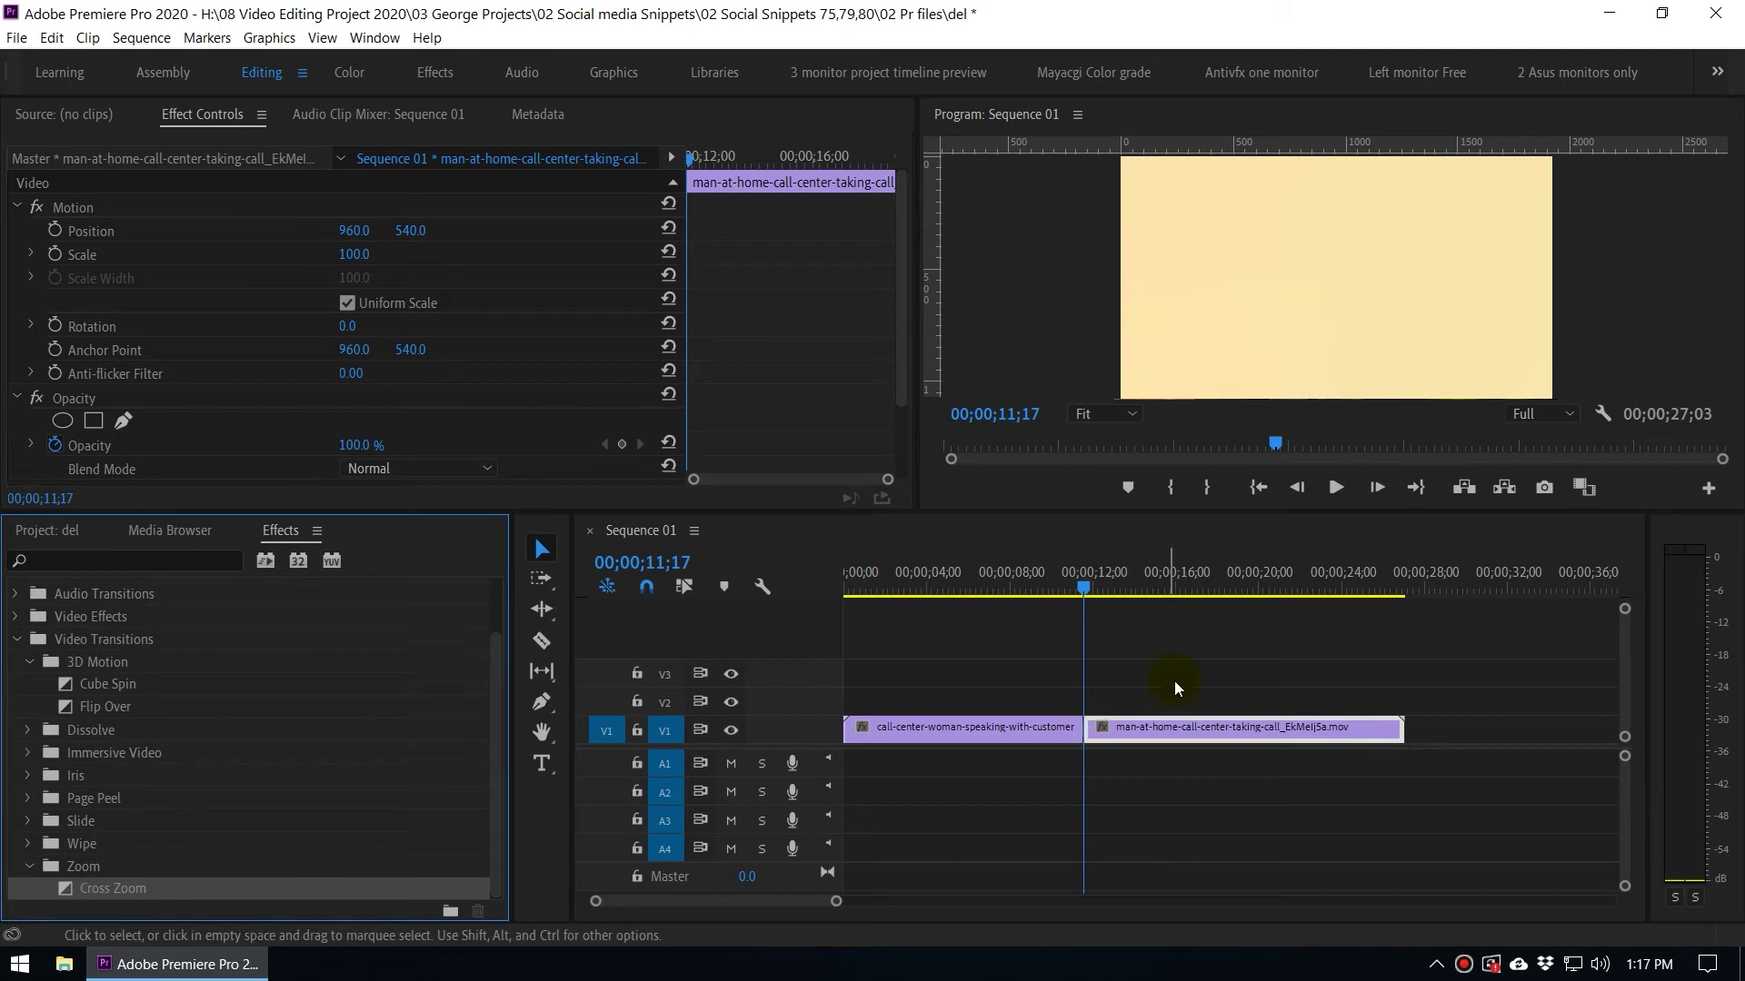
key("equal")
key("equal")
key("equal")
key("equal")
key("equal")
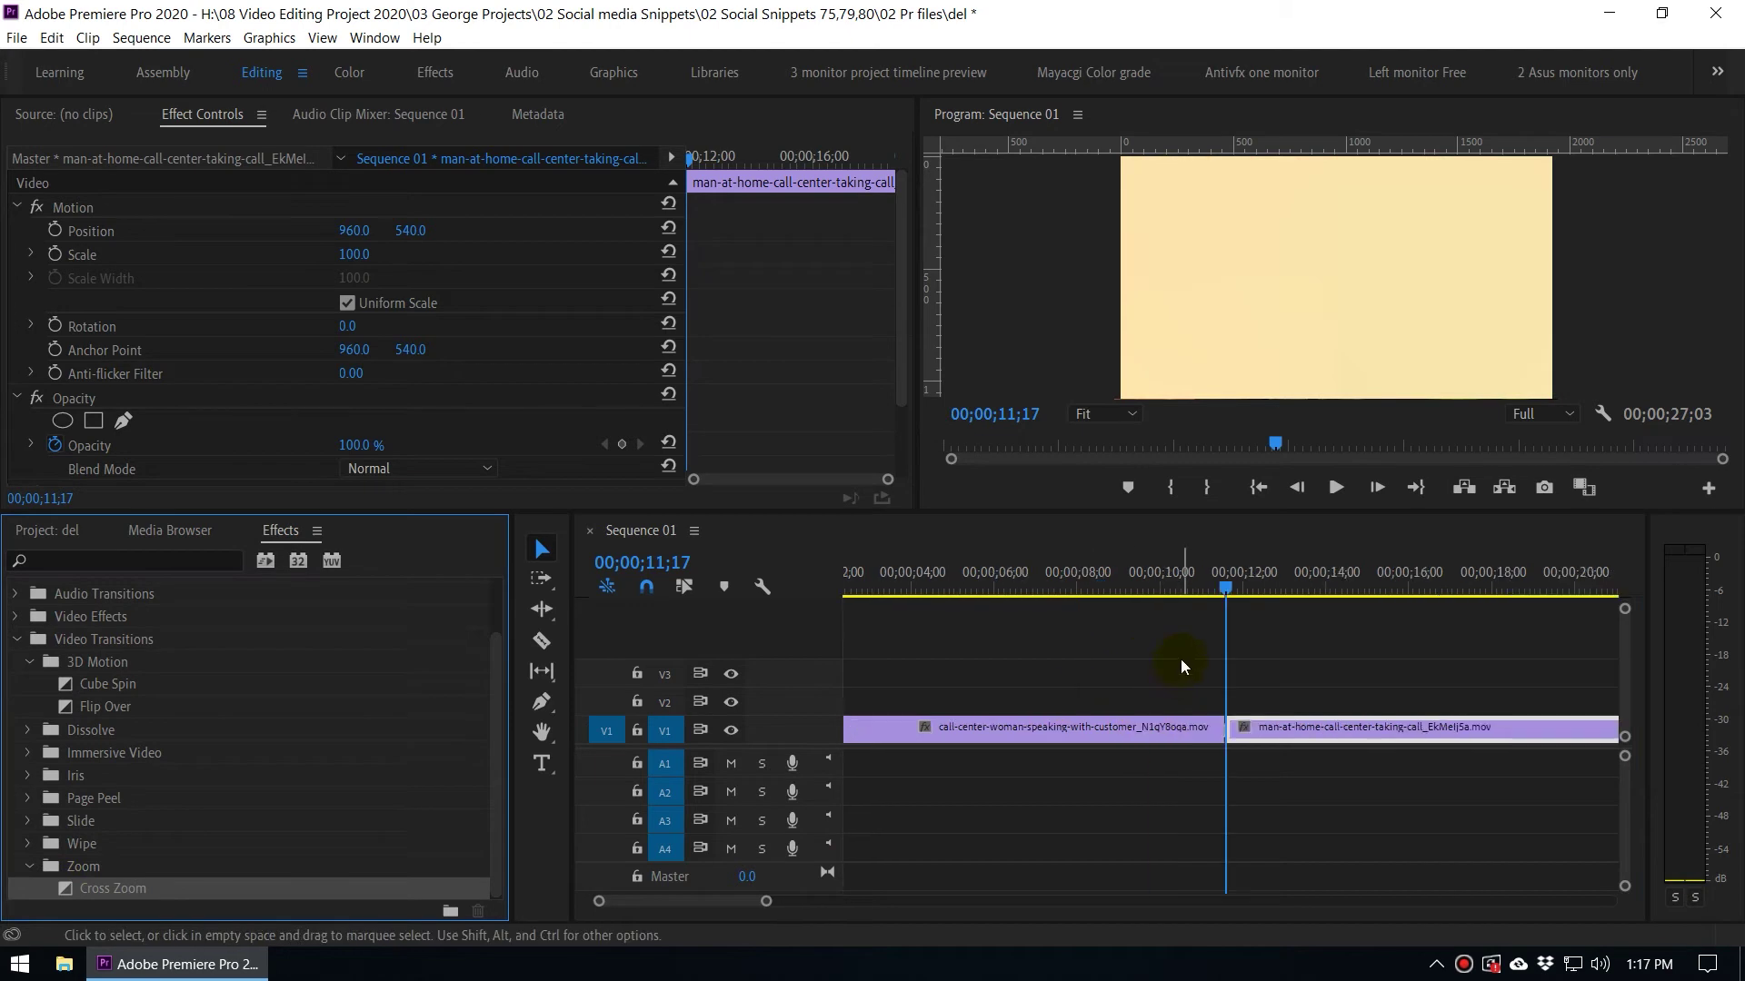
left_click_drag(1222, 591, 1123, 643)
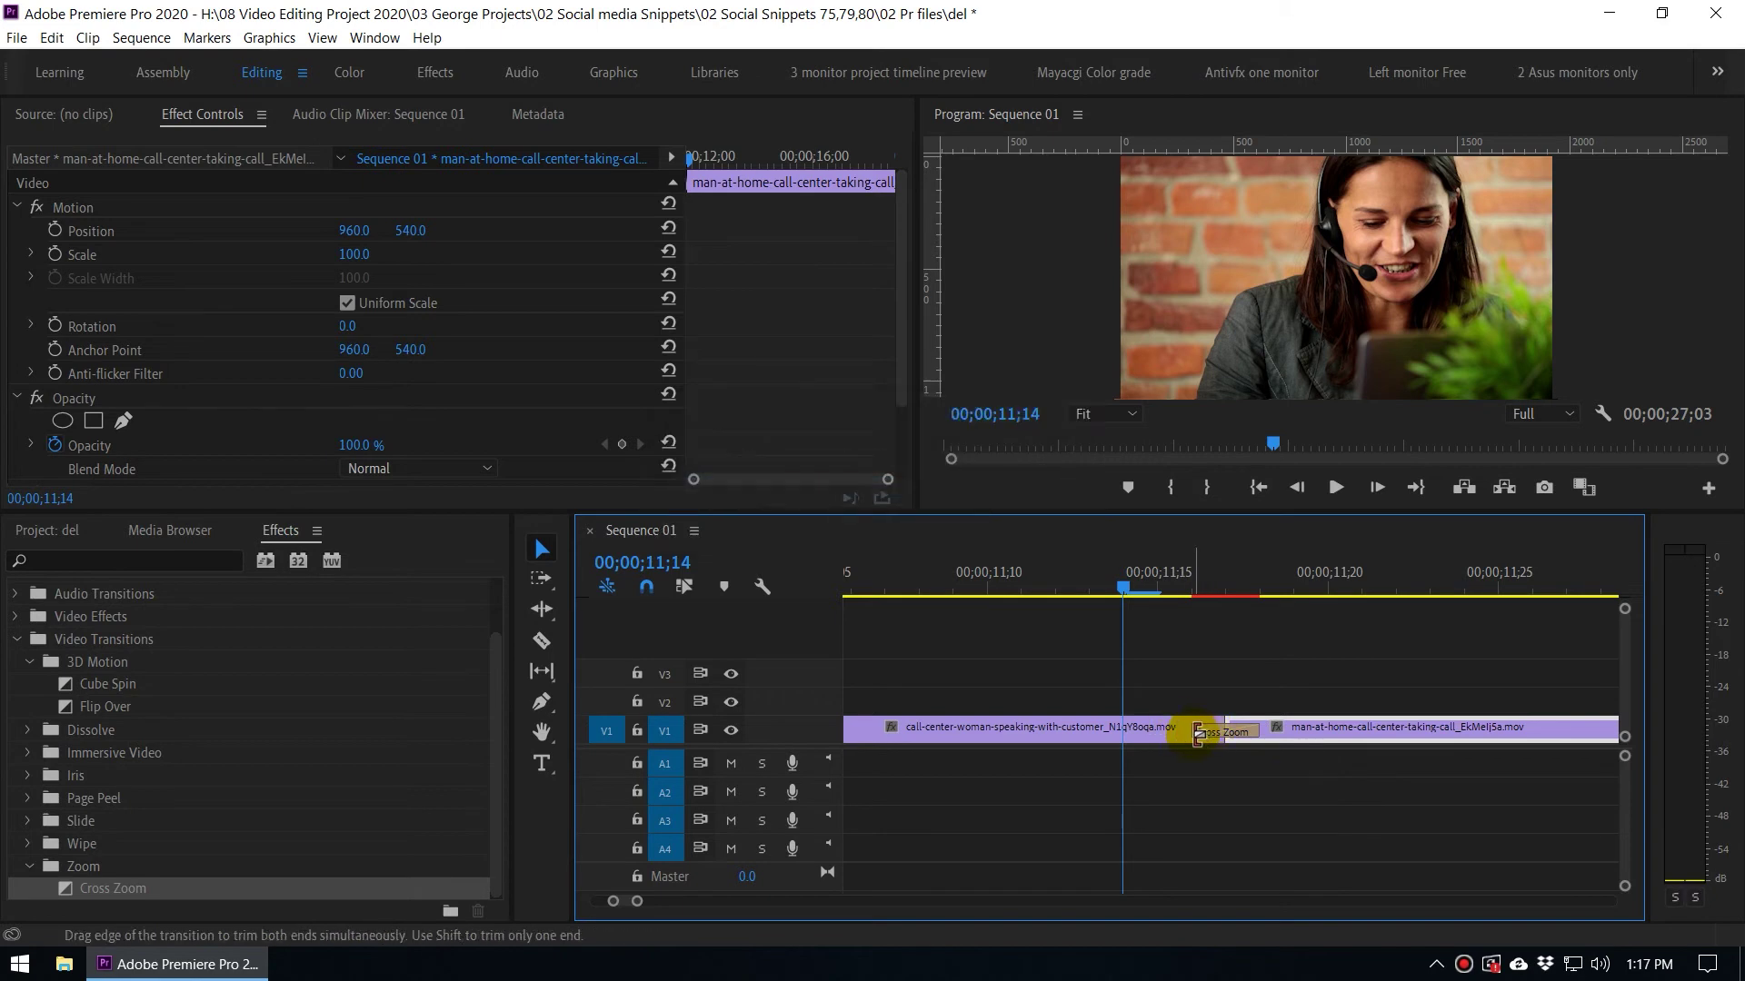
left_click_drag(1202, 729, 1102, 729)
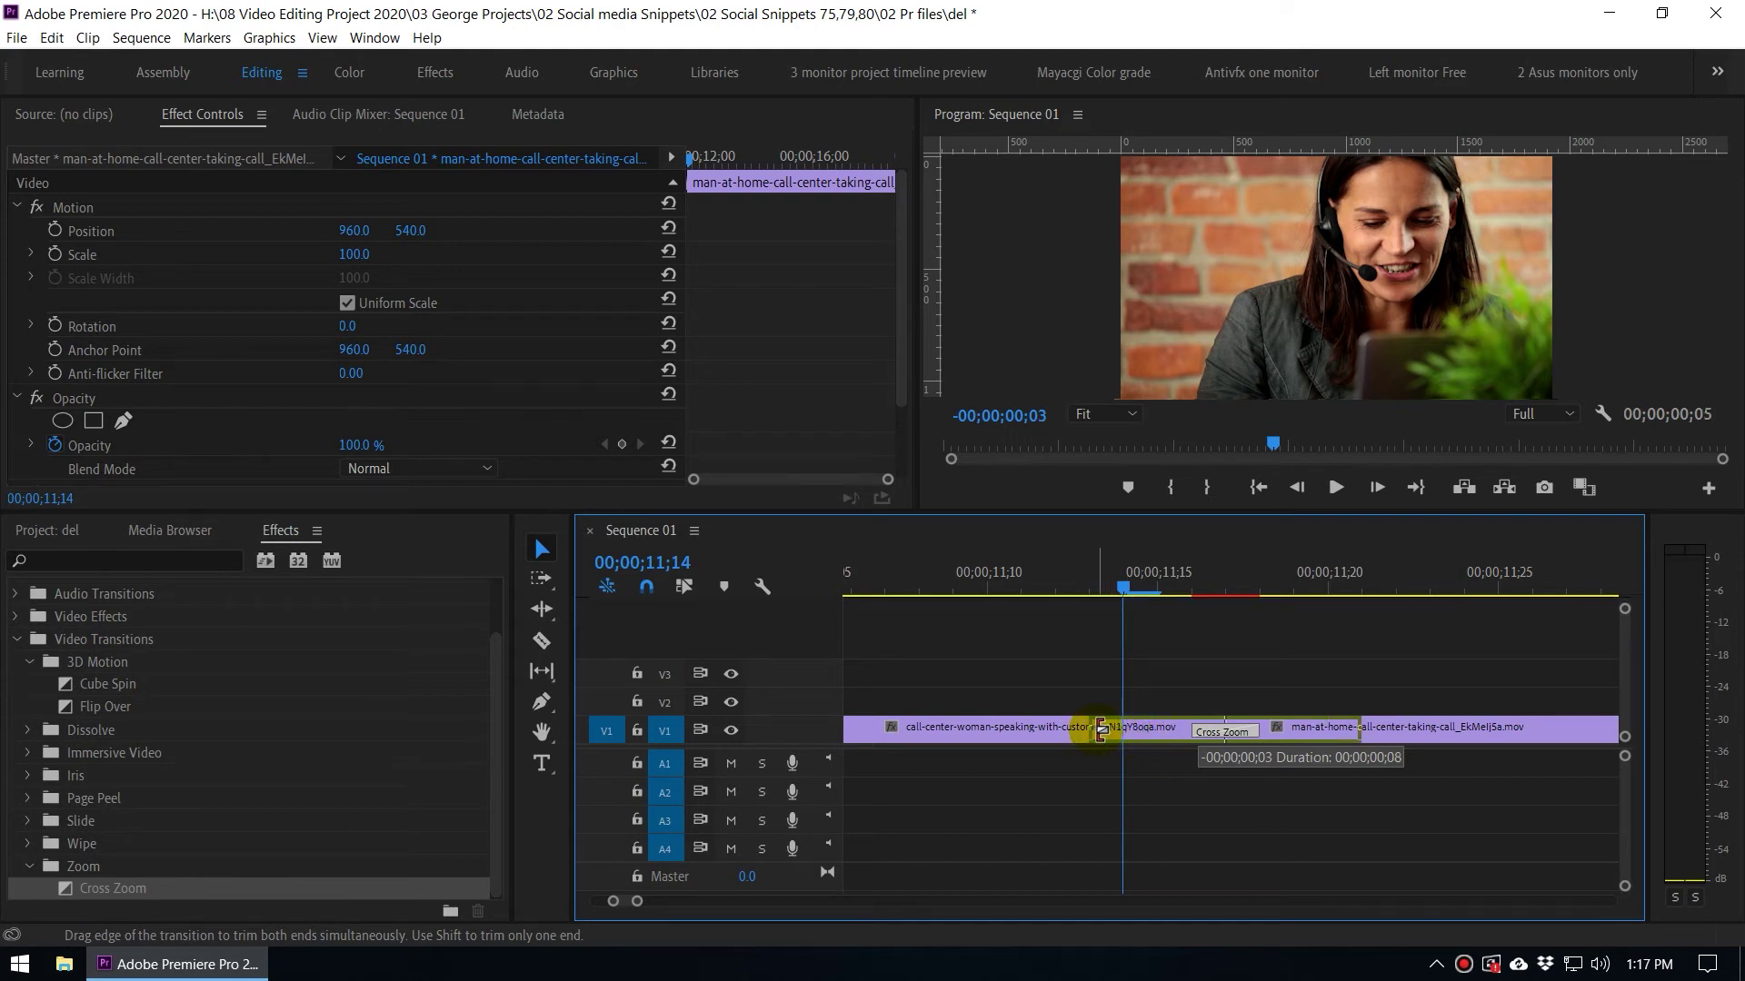
left_click_drag(1101, 729, 1101, 729)
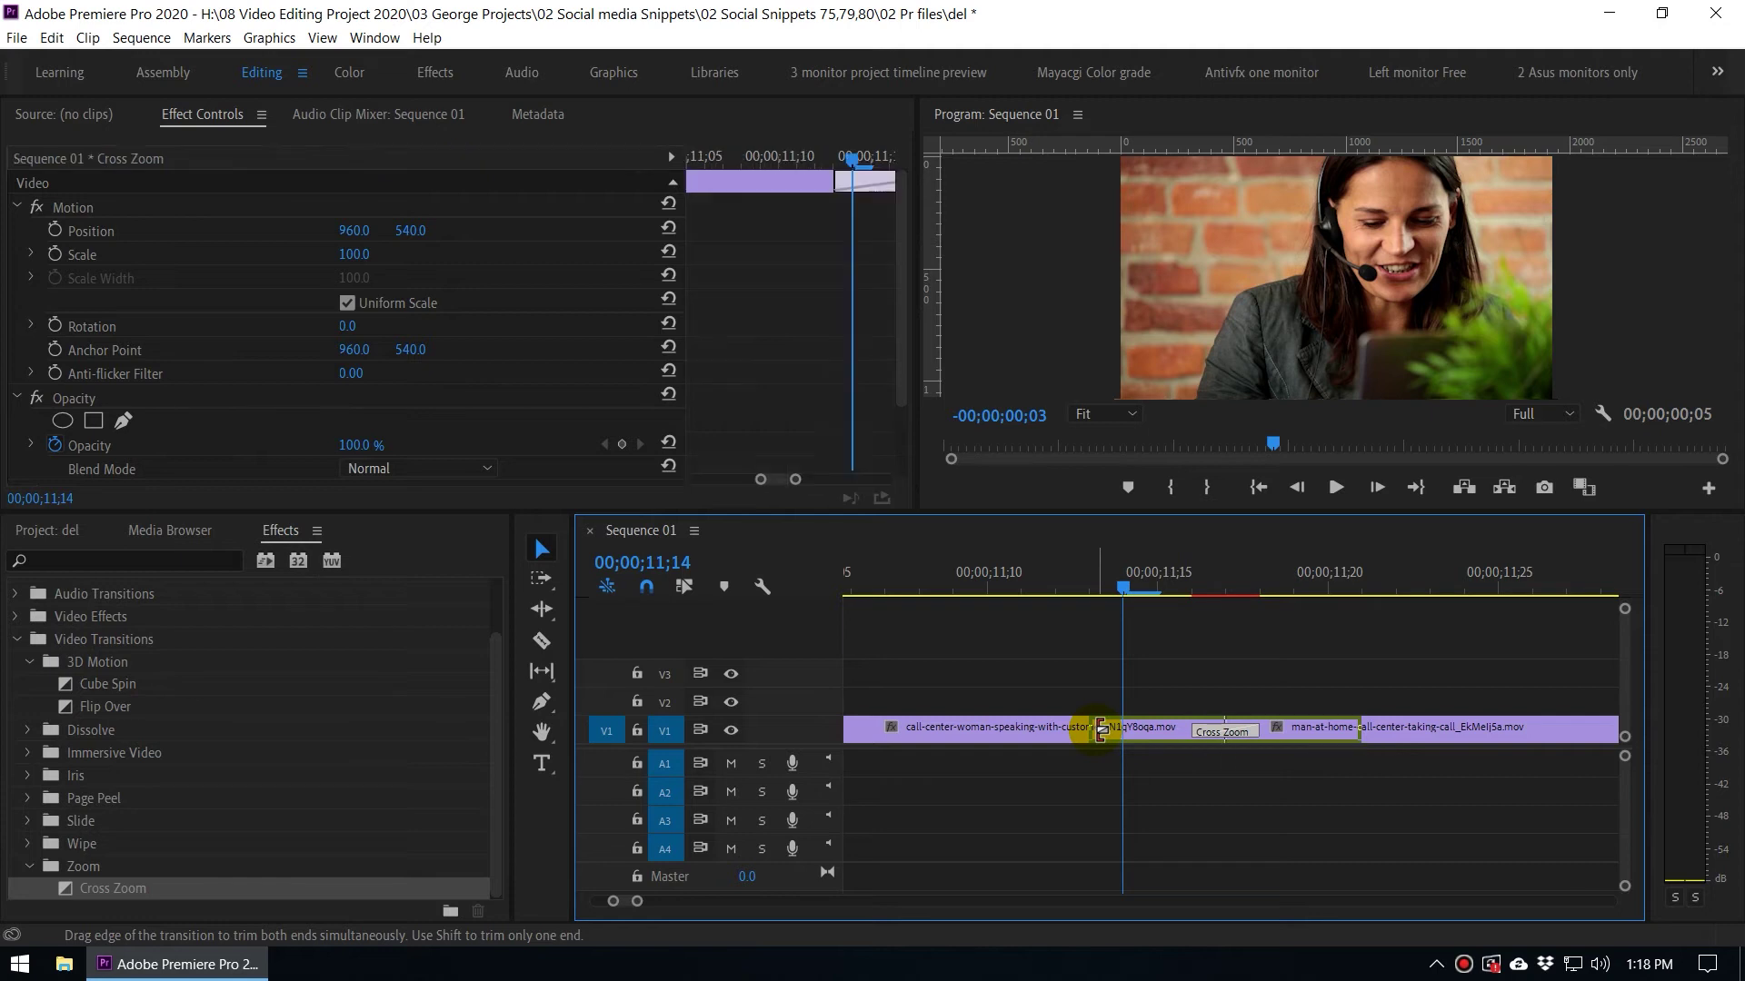
Step: Play back the Cross Zoom transition several times, starting shortly before the cut at around 00;00;11;01
key("minus")
key("minus")
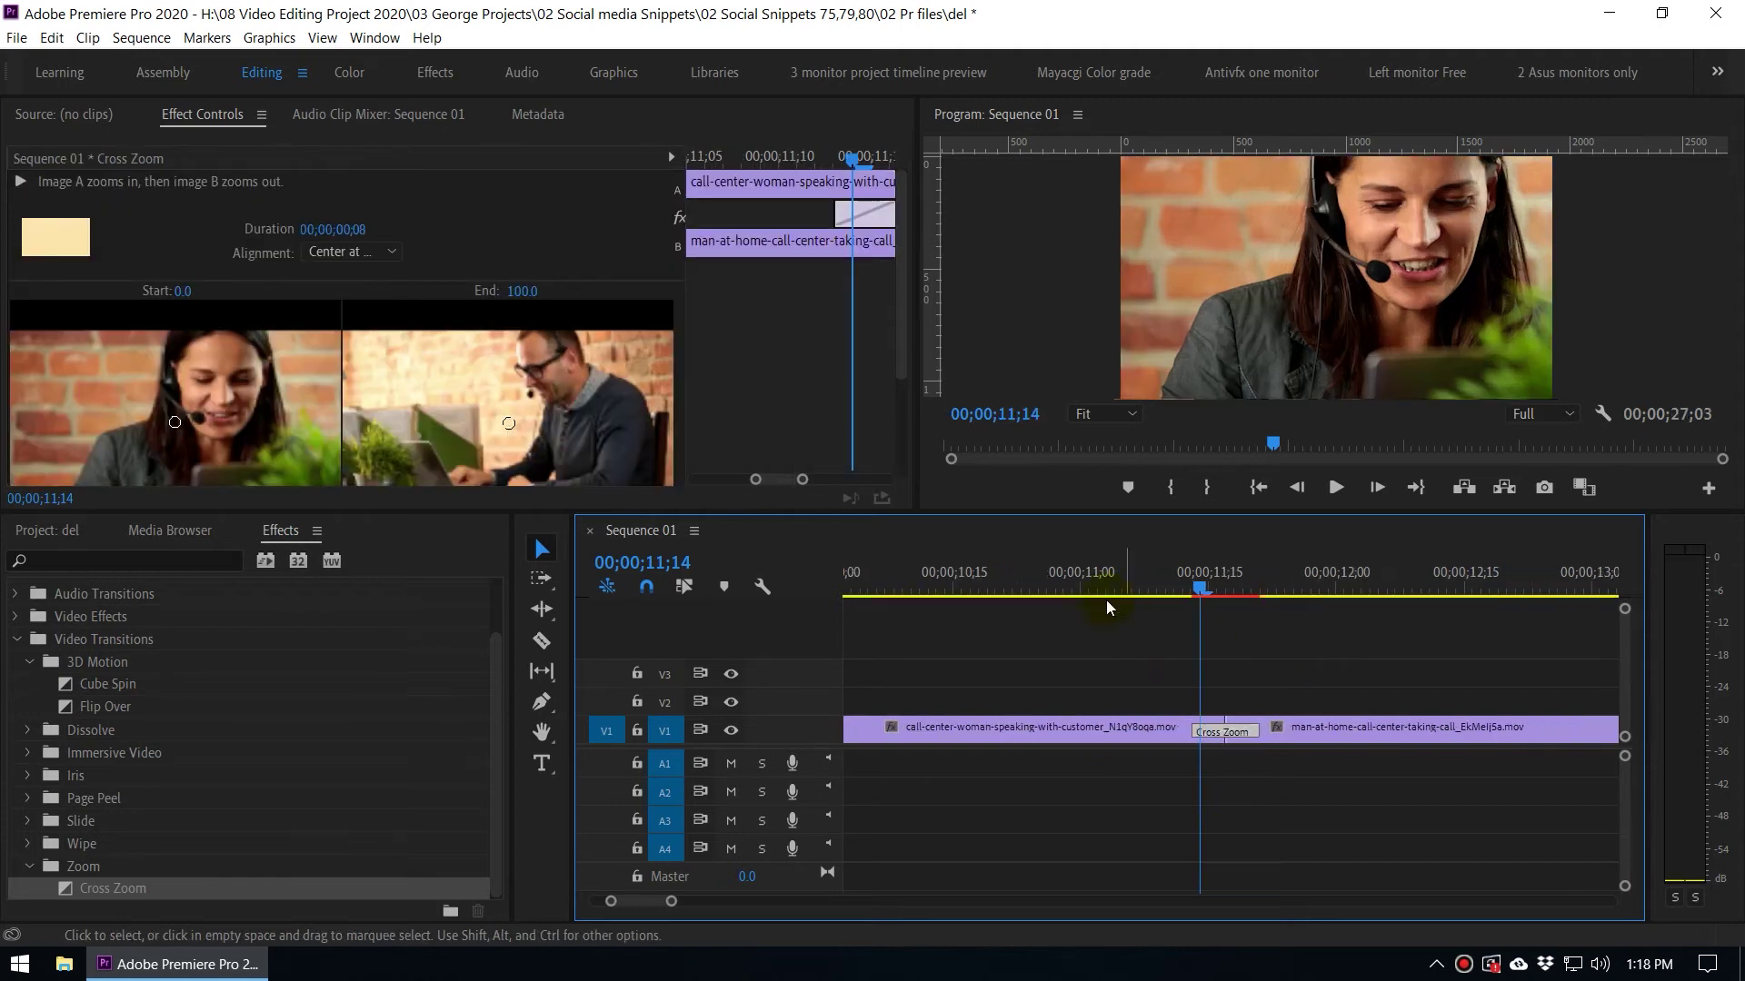
left_click(1081, 586)
key("space")
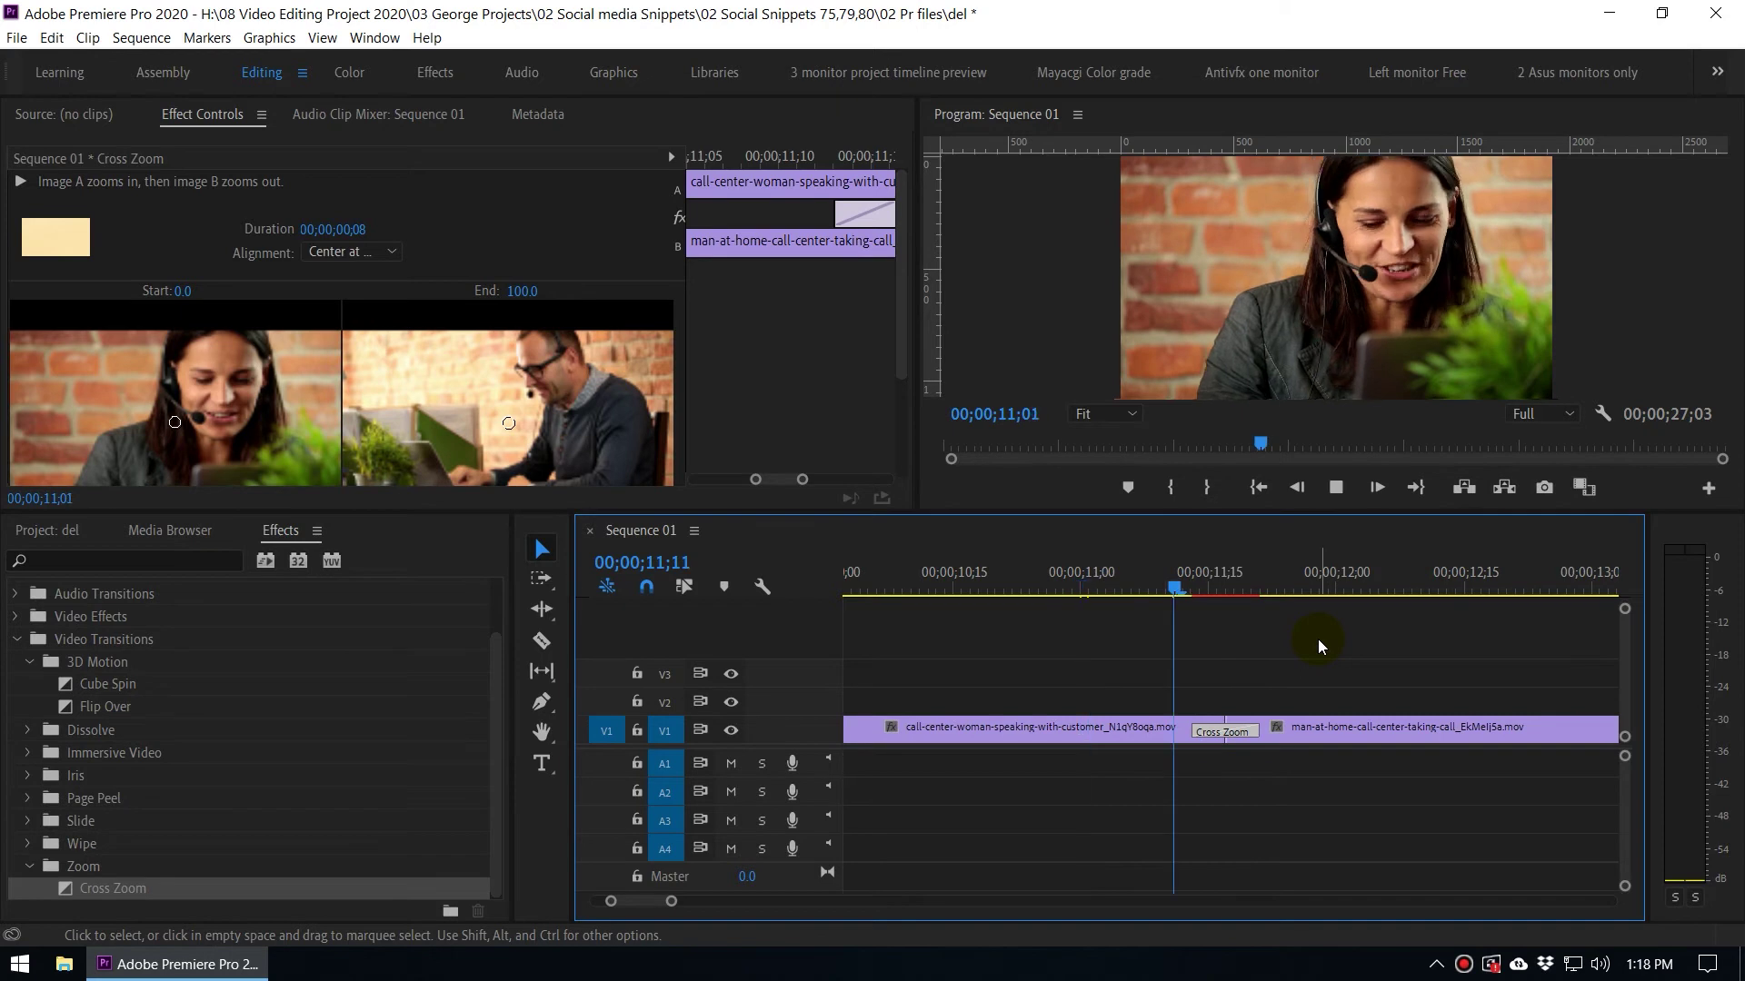
left_click(1036, 574)
key("space")
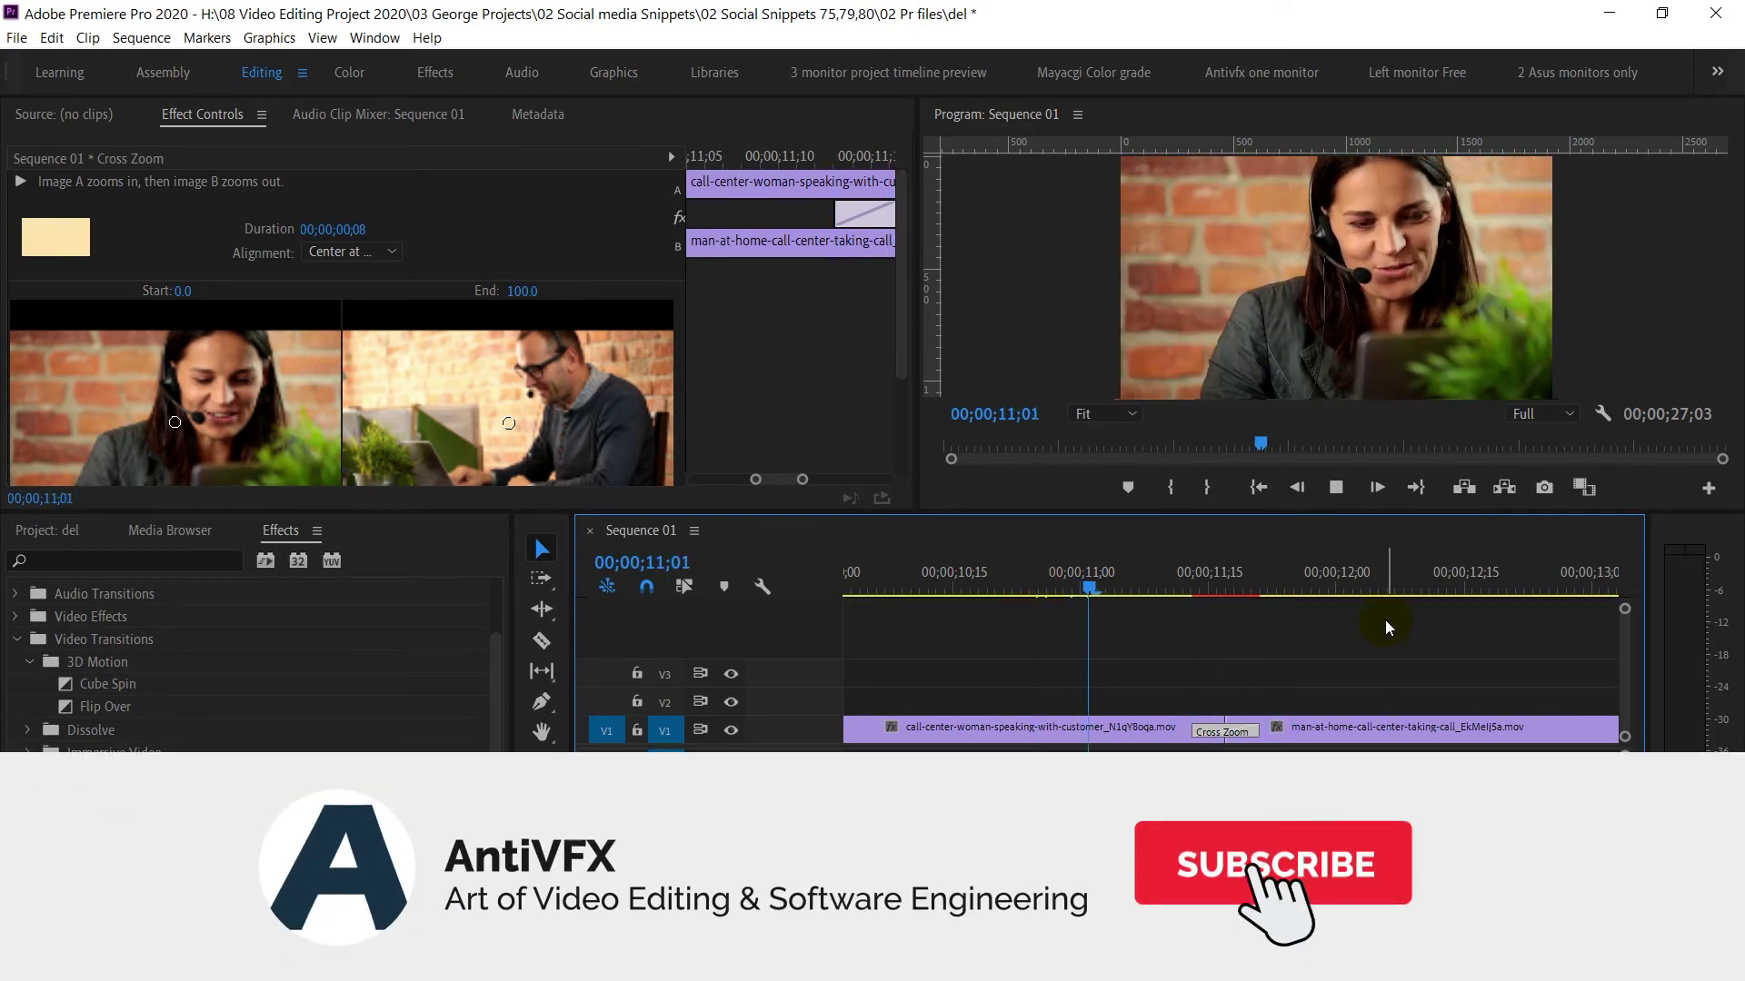
left_click(1090, 589)
key("space")
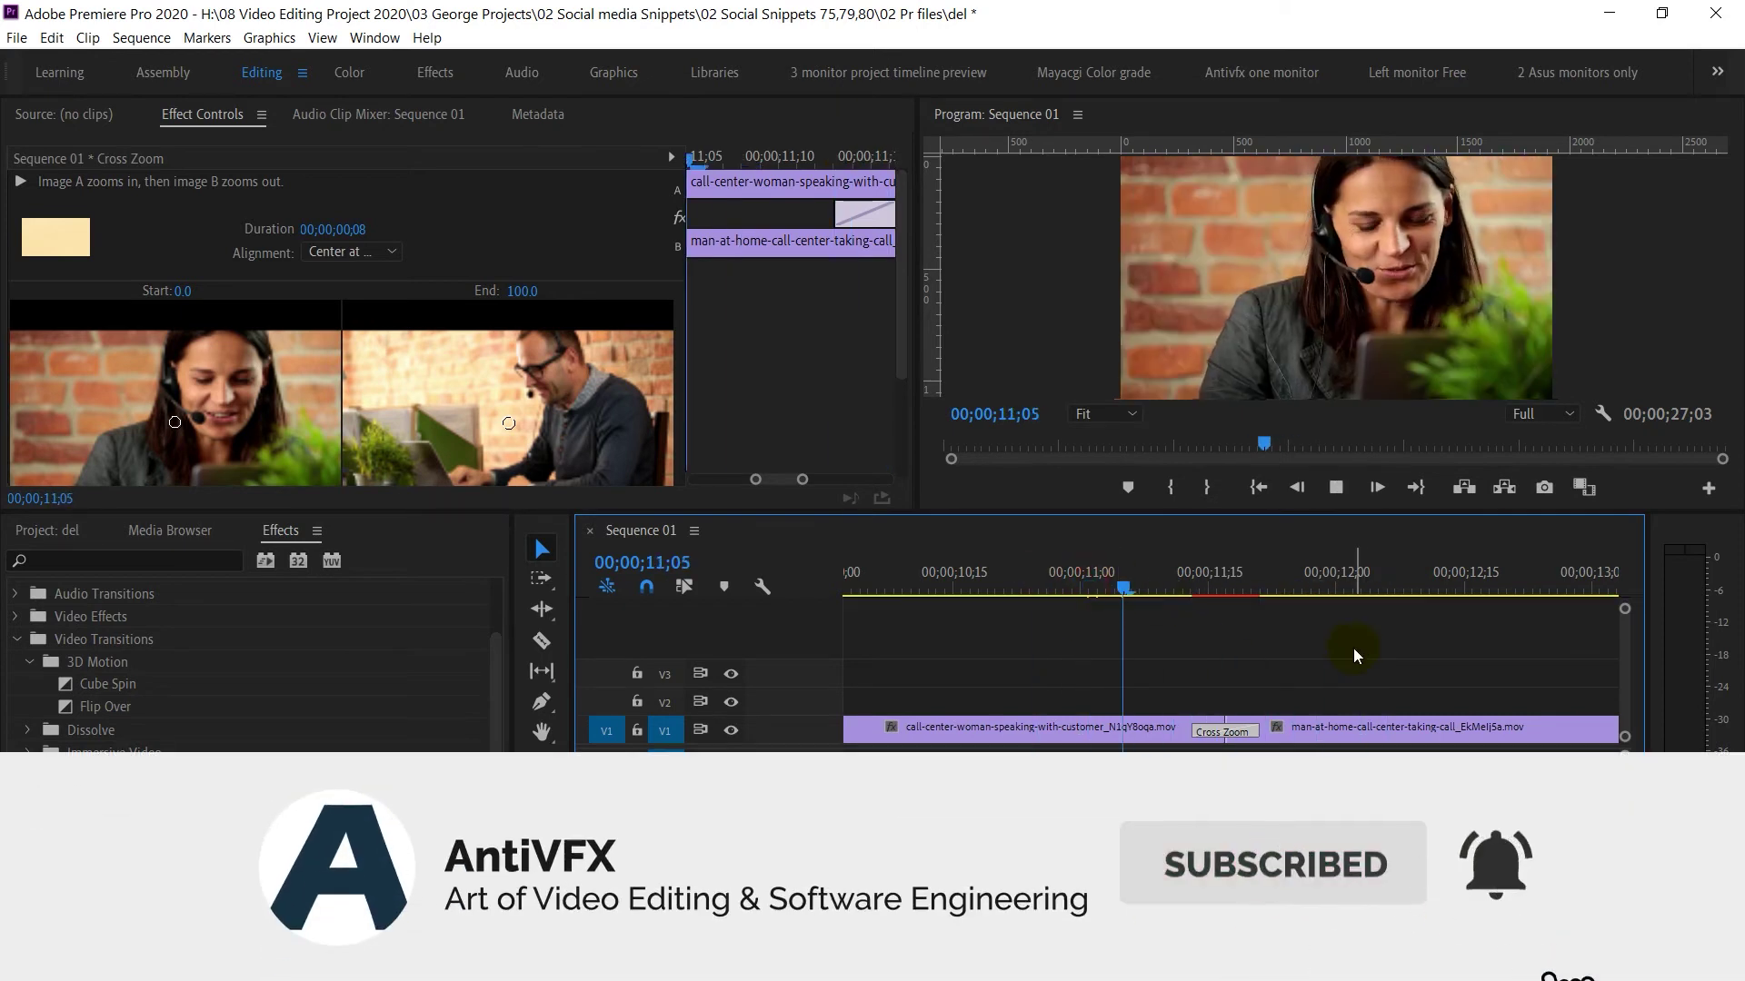
Step: Set the duration of the Cross Zoom transition between the two V1 clips to 00;00;00;20
left_click(1240, 734)
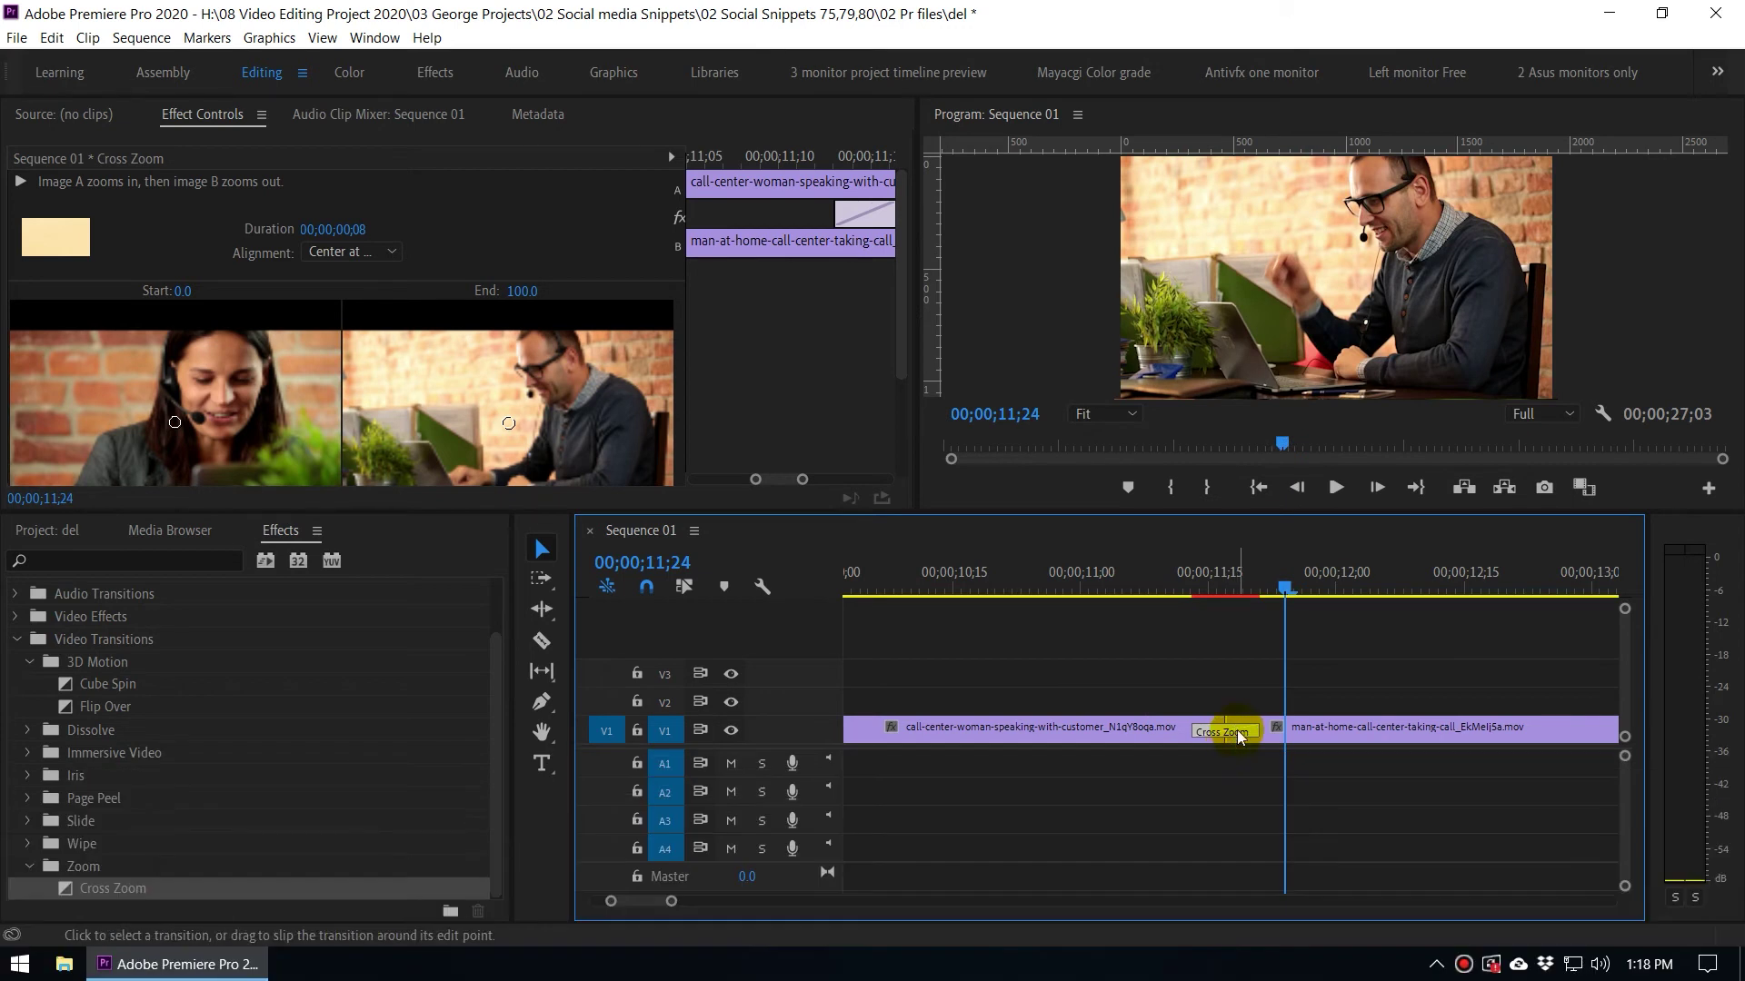
double_click(1240, 734)
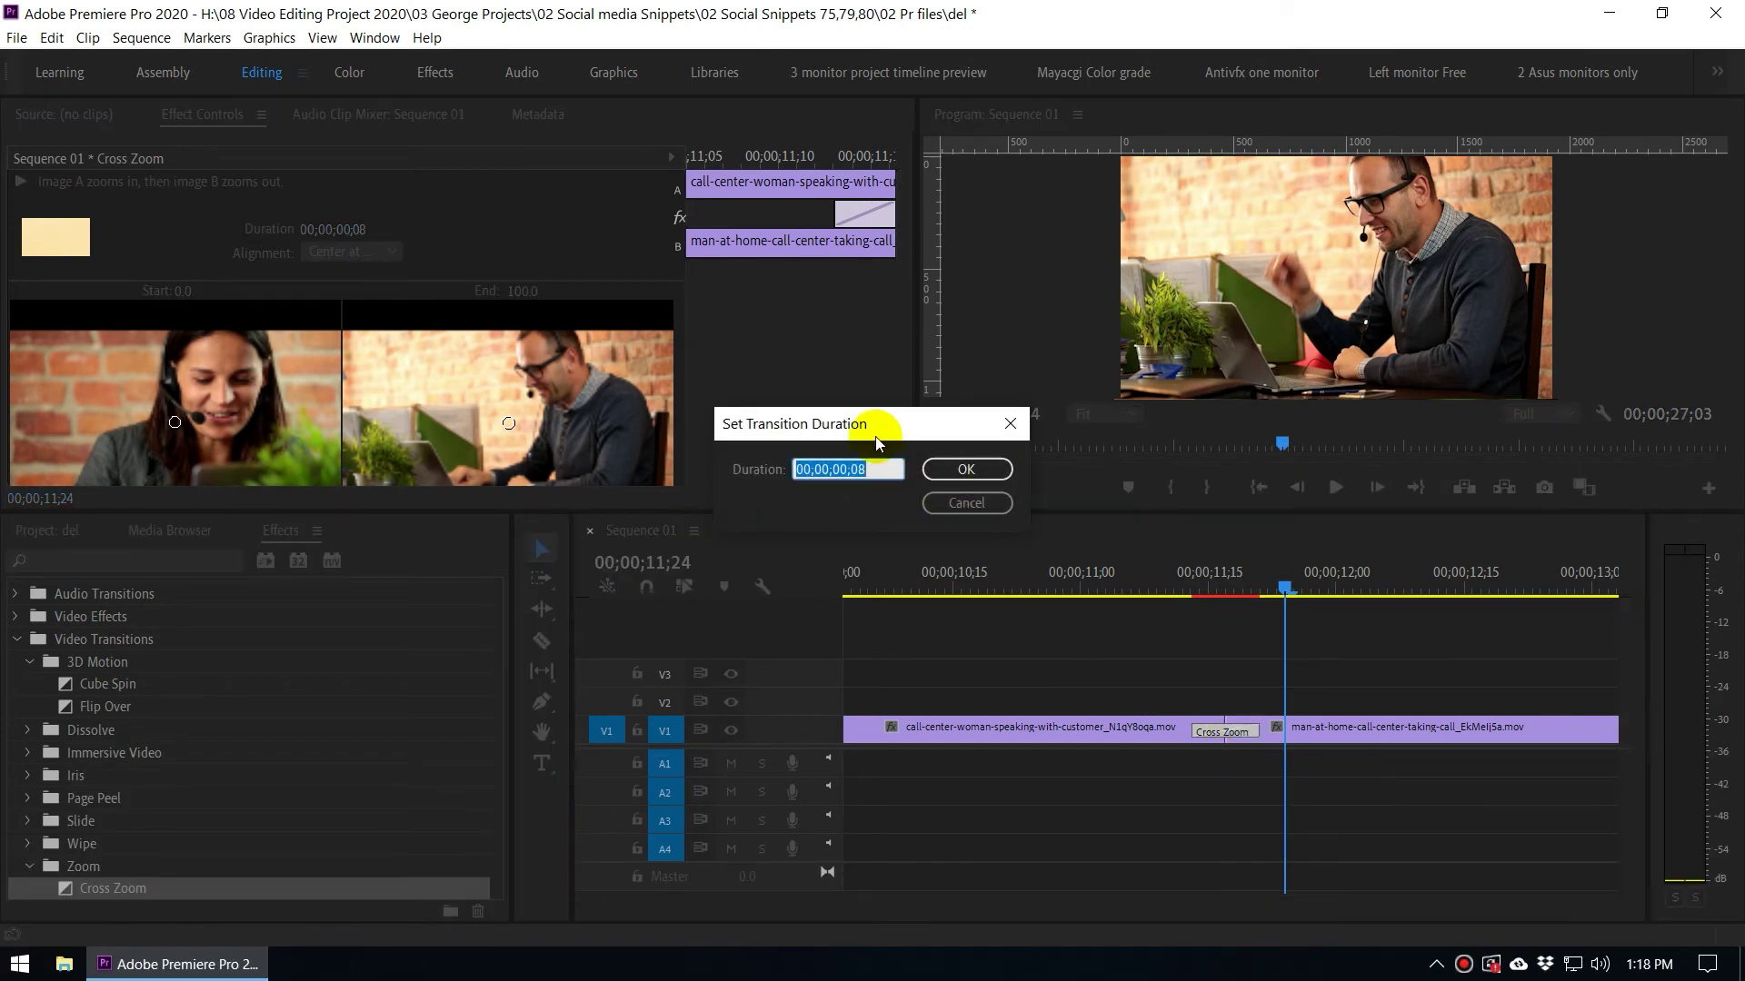
left_click_drag(854, 427, 1014, 557)
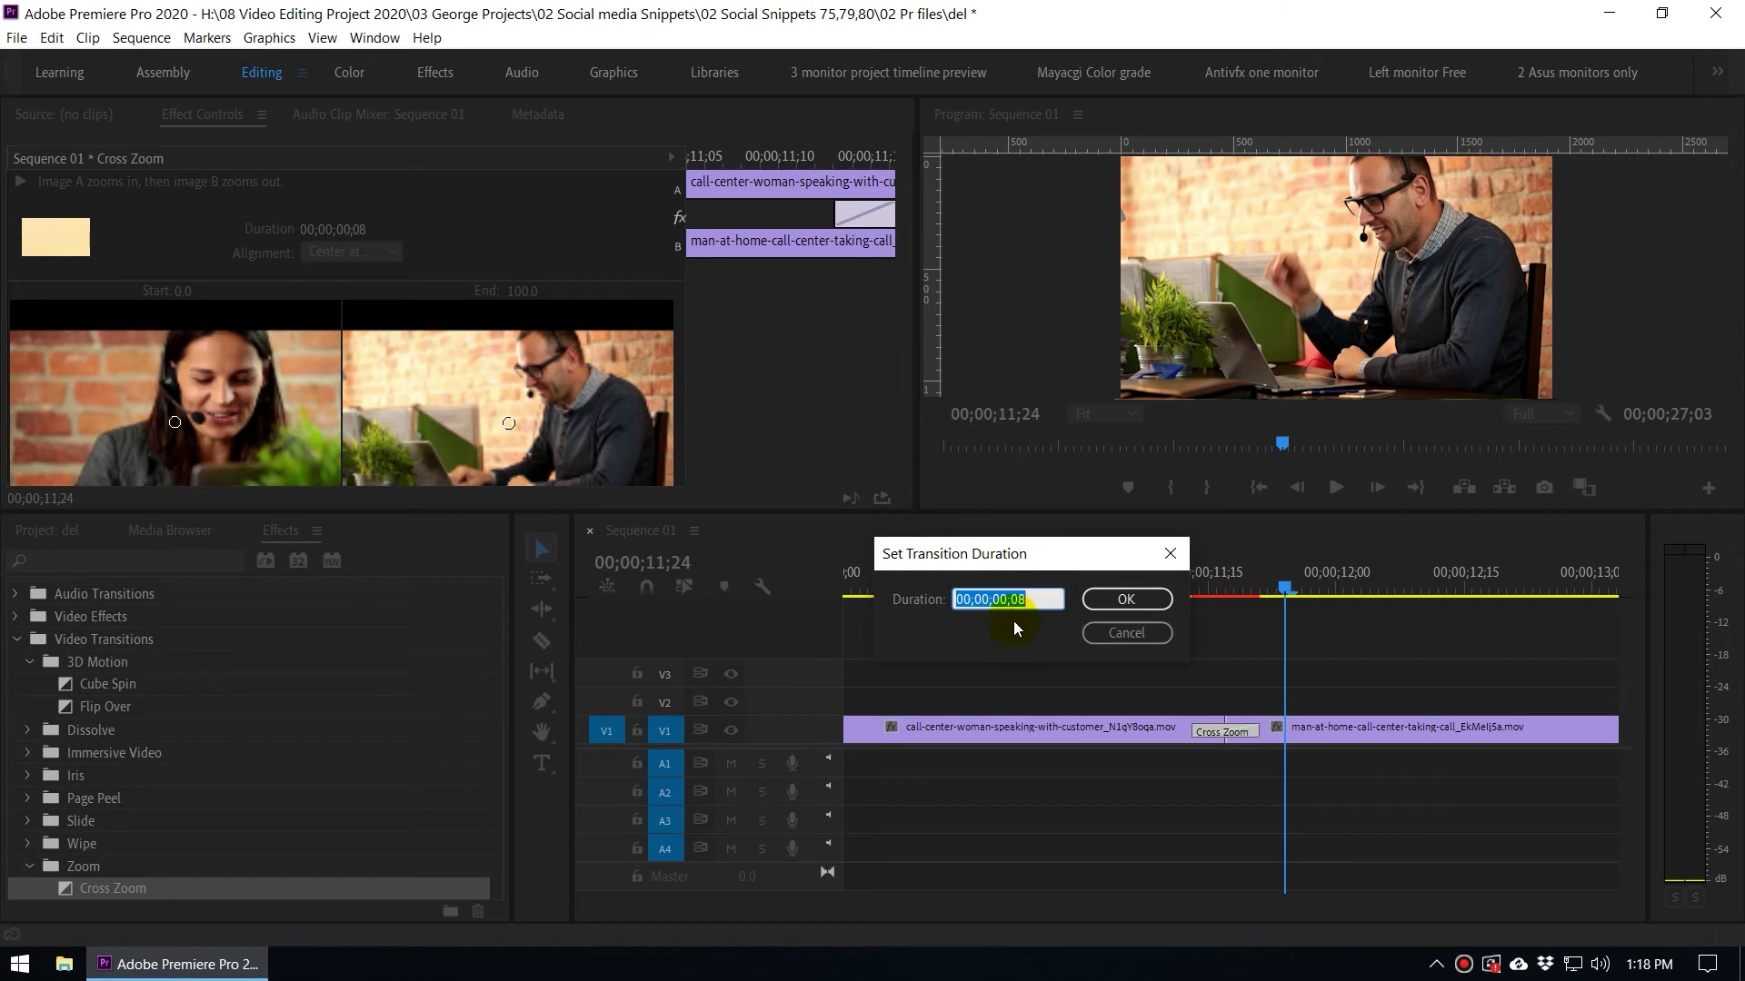
left_click(1035, 600)
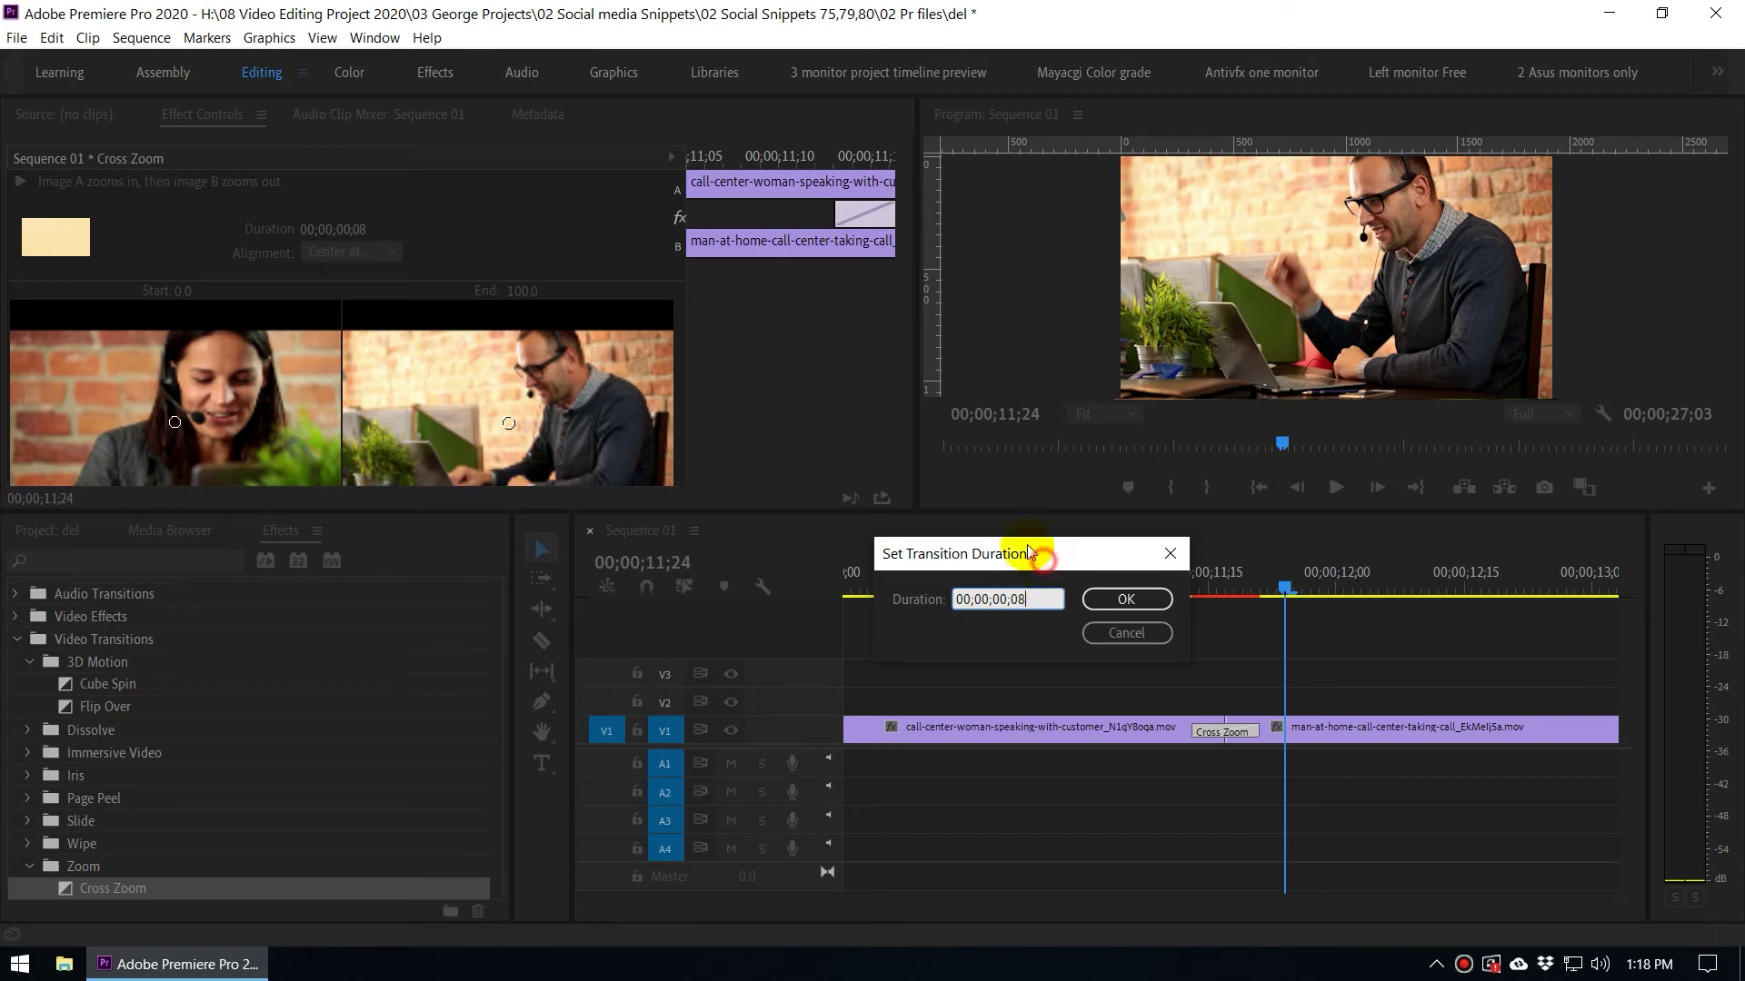
left_click_drag(1046, 552, 1029, 535)
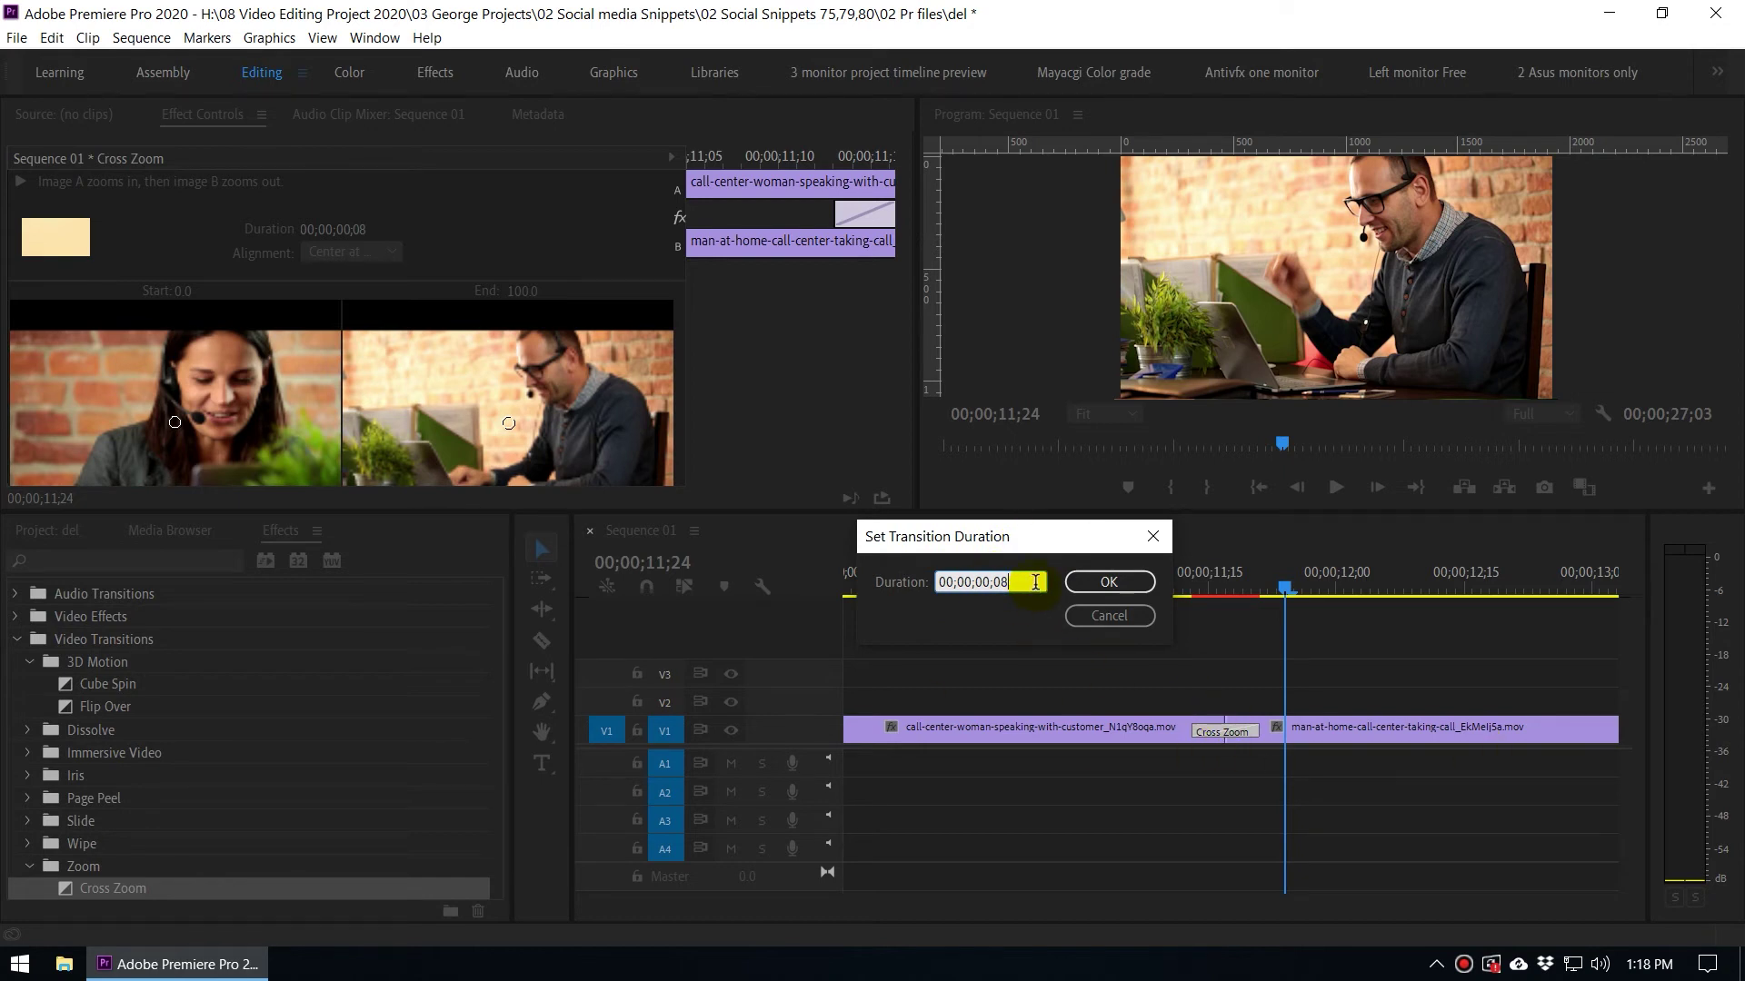
left_click_drag(1035, 581, 877, 580)
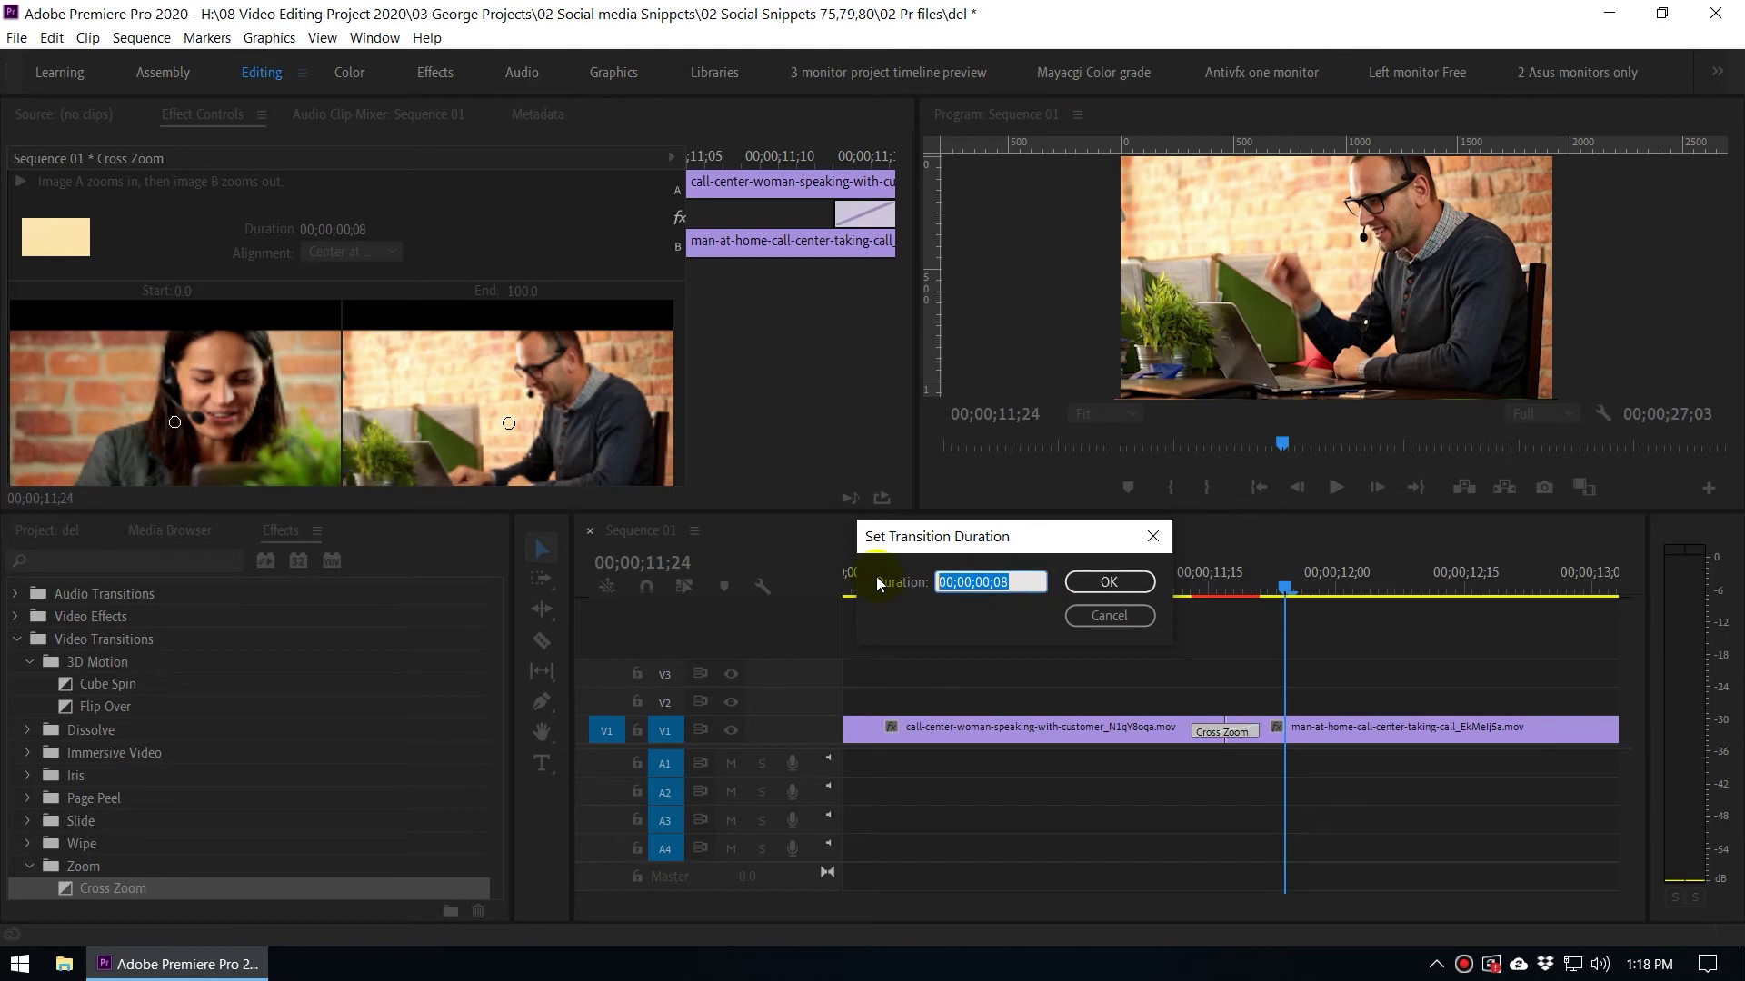
type("20")
left_click(995, 628)
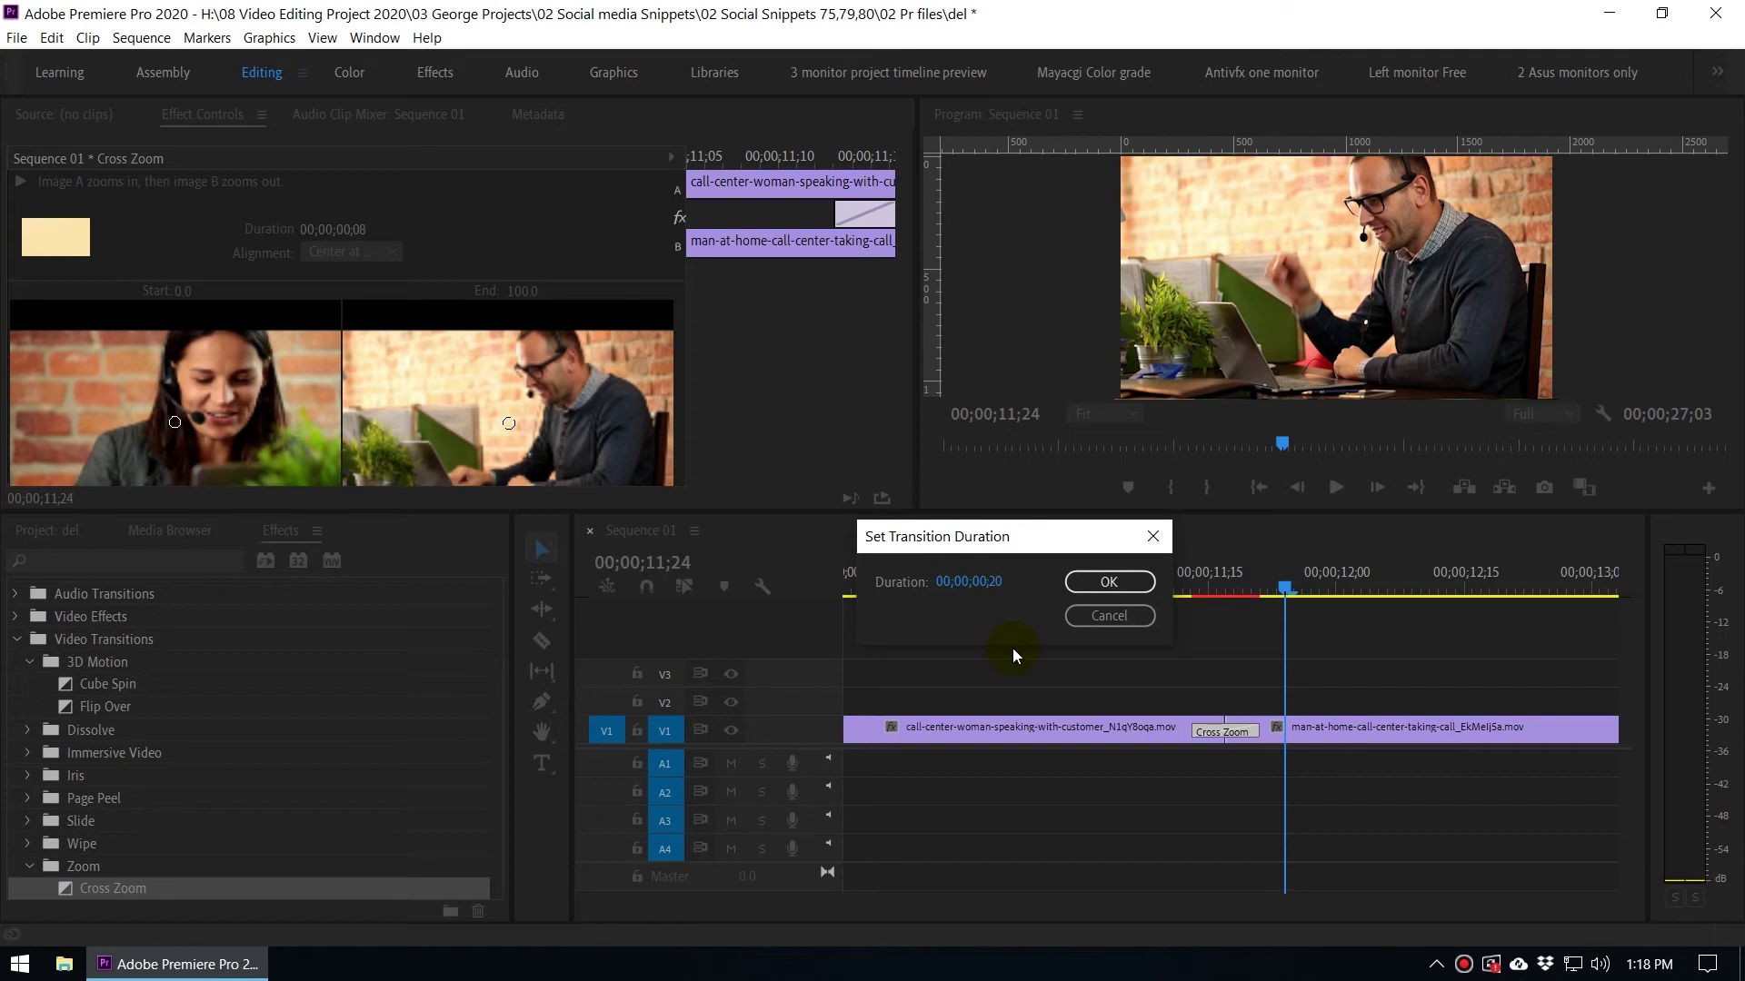
left_click(1108, 583)
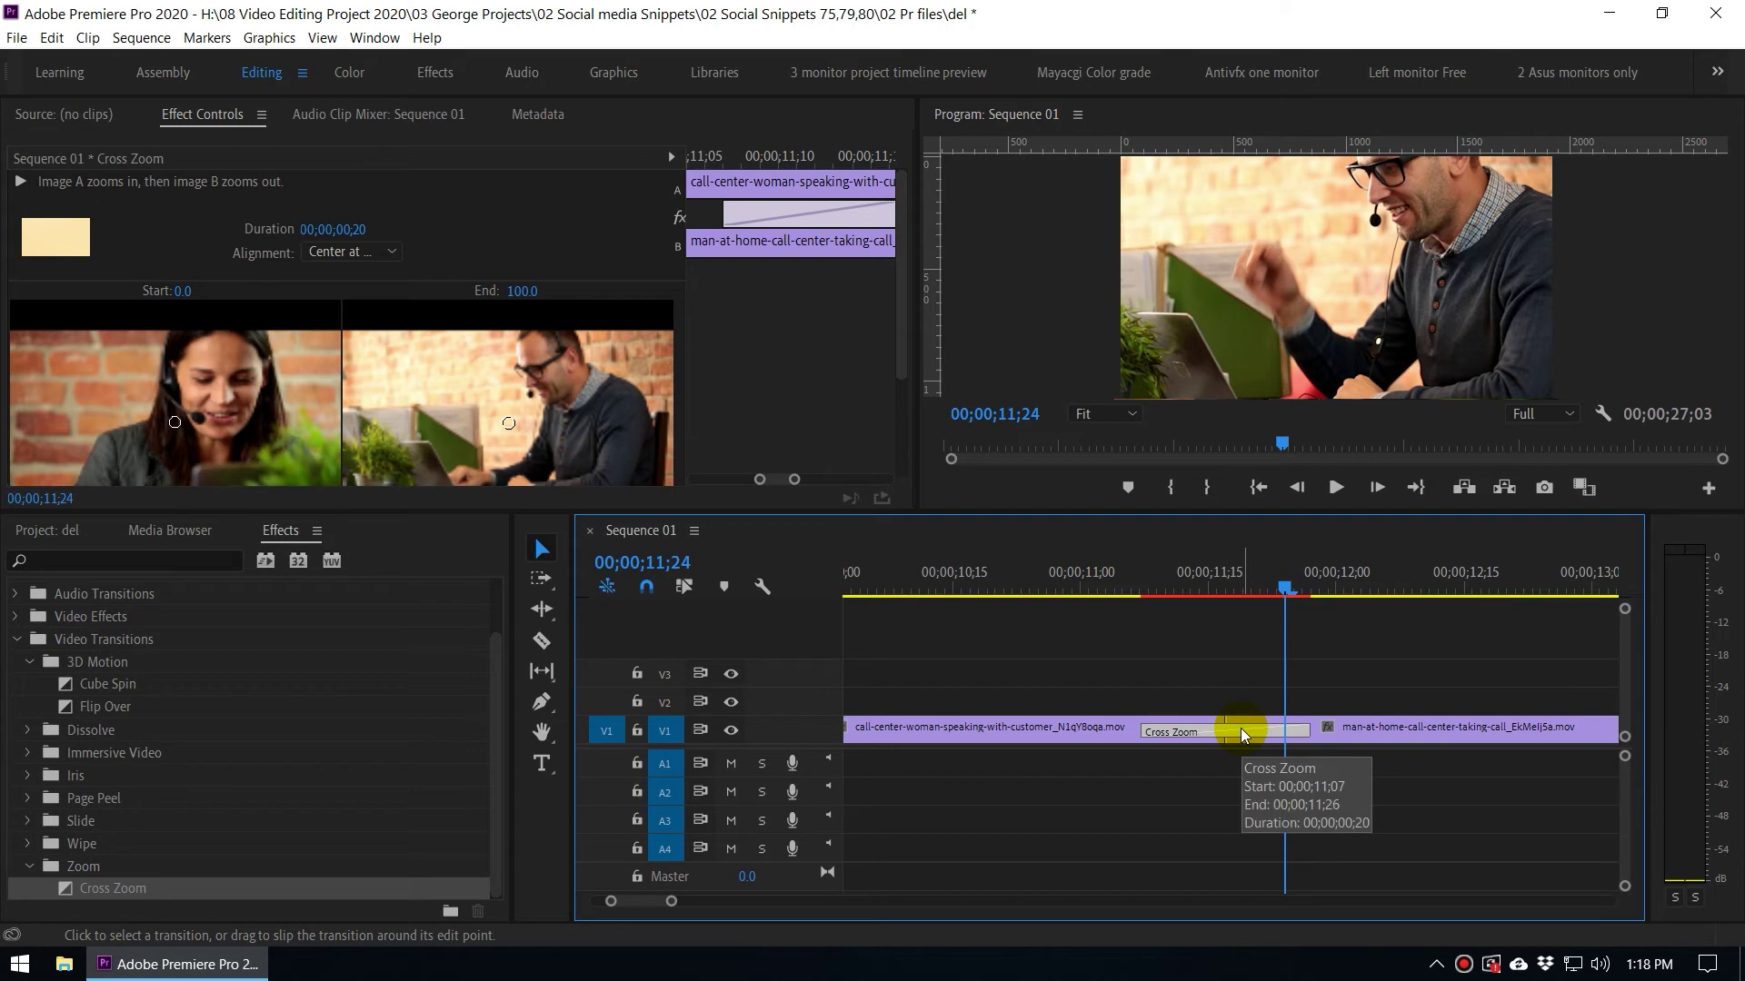
Step: Play back the lengthened Cross Zoom transition a few times, starting about a second before the cut
left_click(1031, 590)
key("minus")
left_click(1072, 581)
key("space")
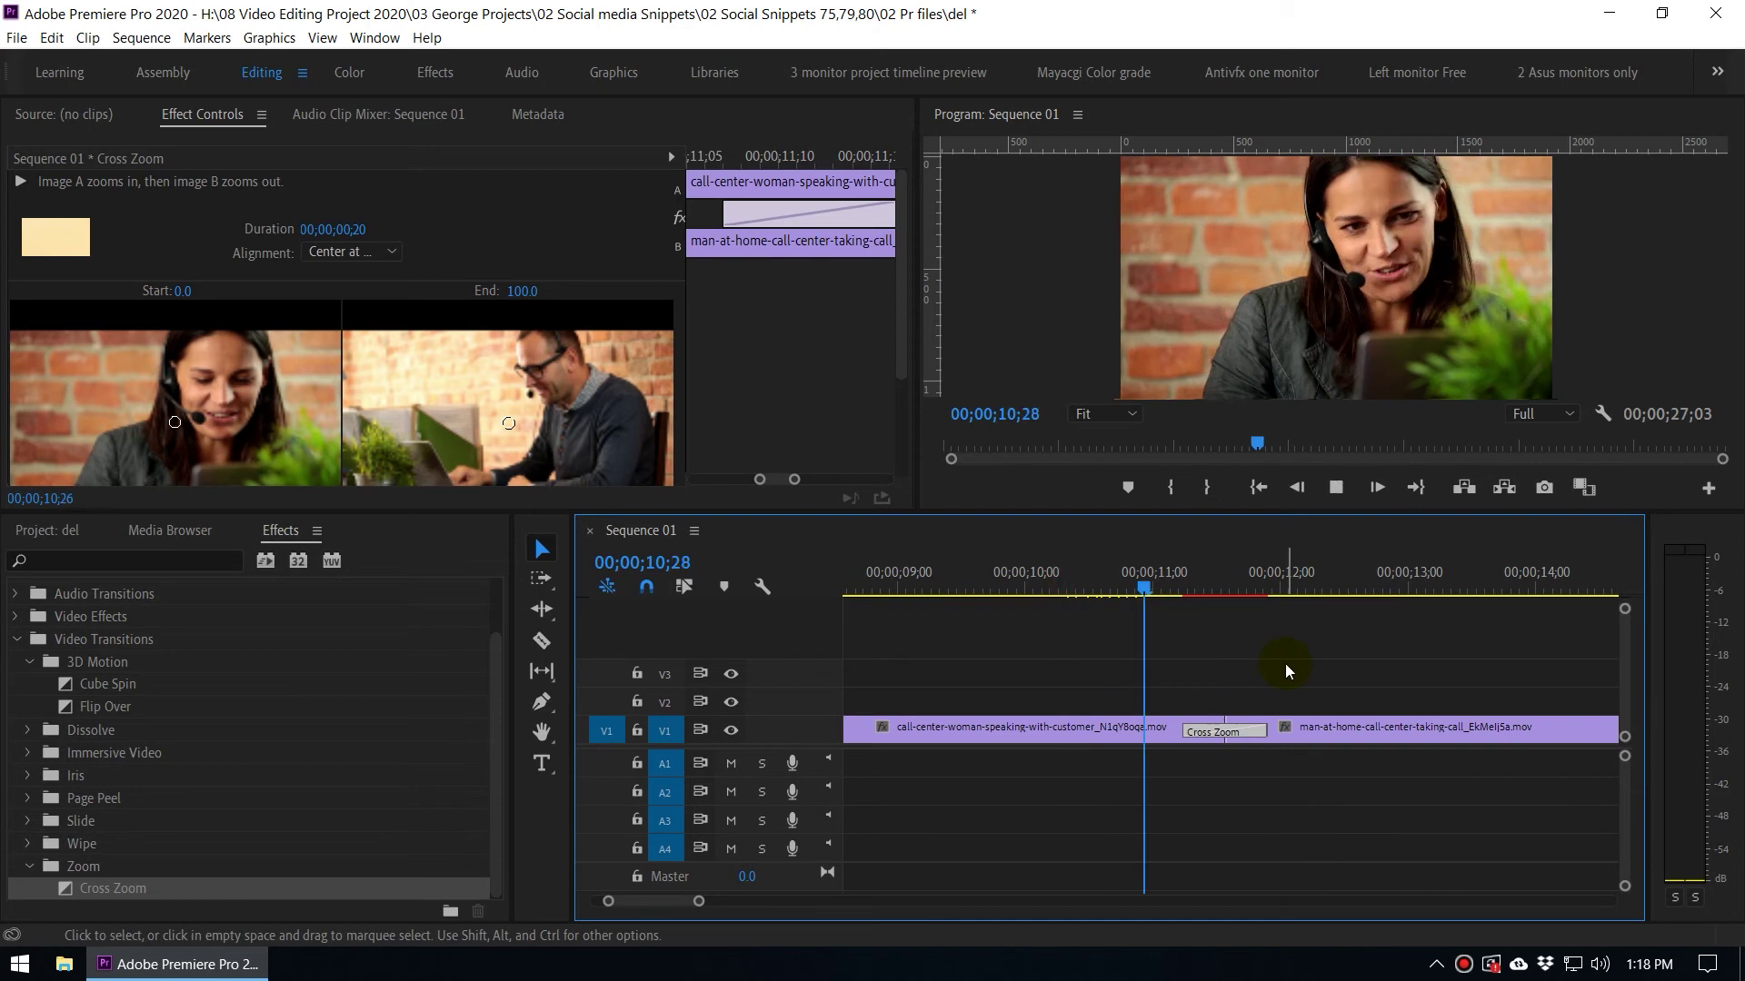
left_click(1059, 586)
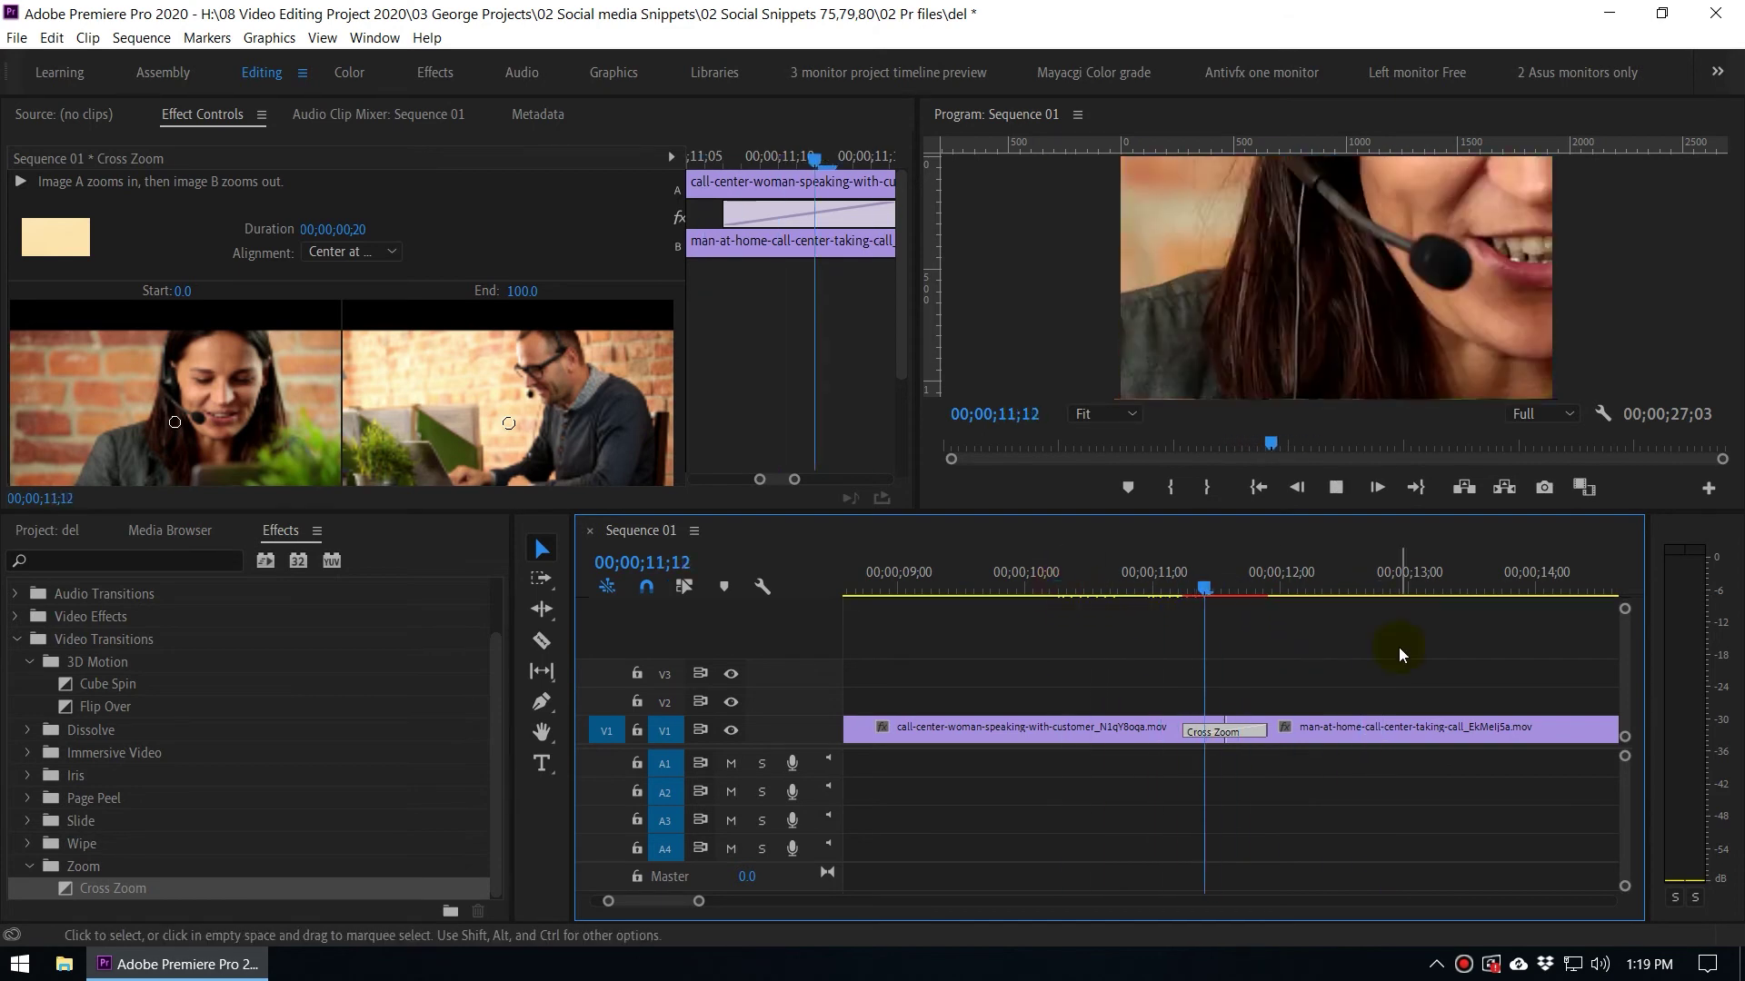
left_click(1065, 575)
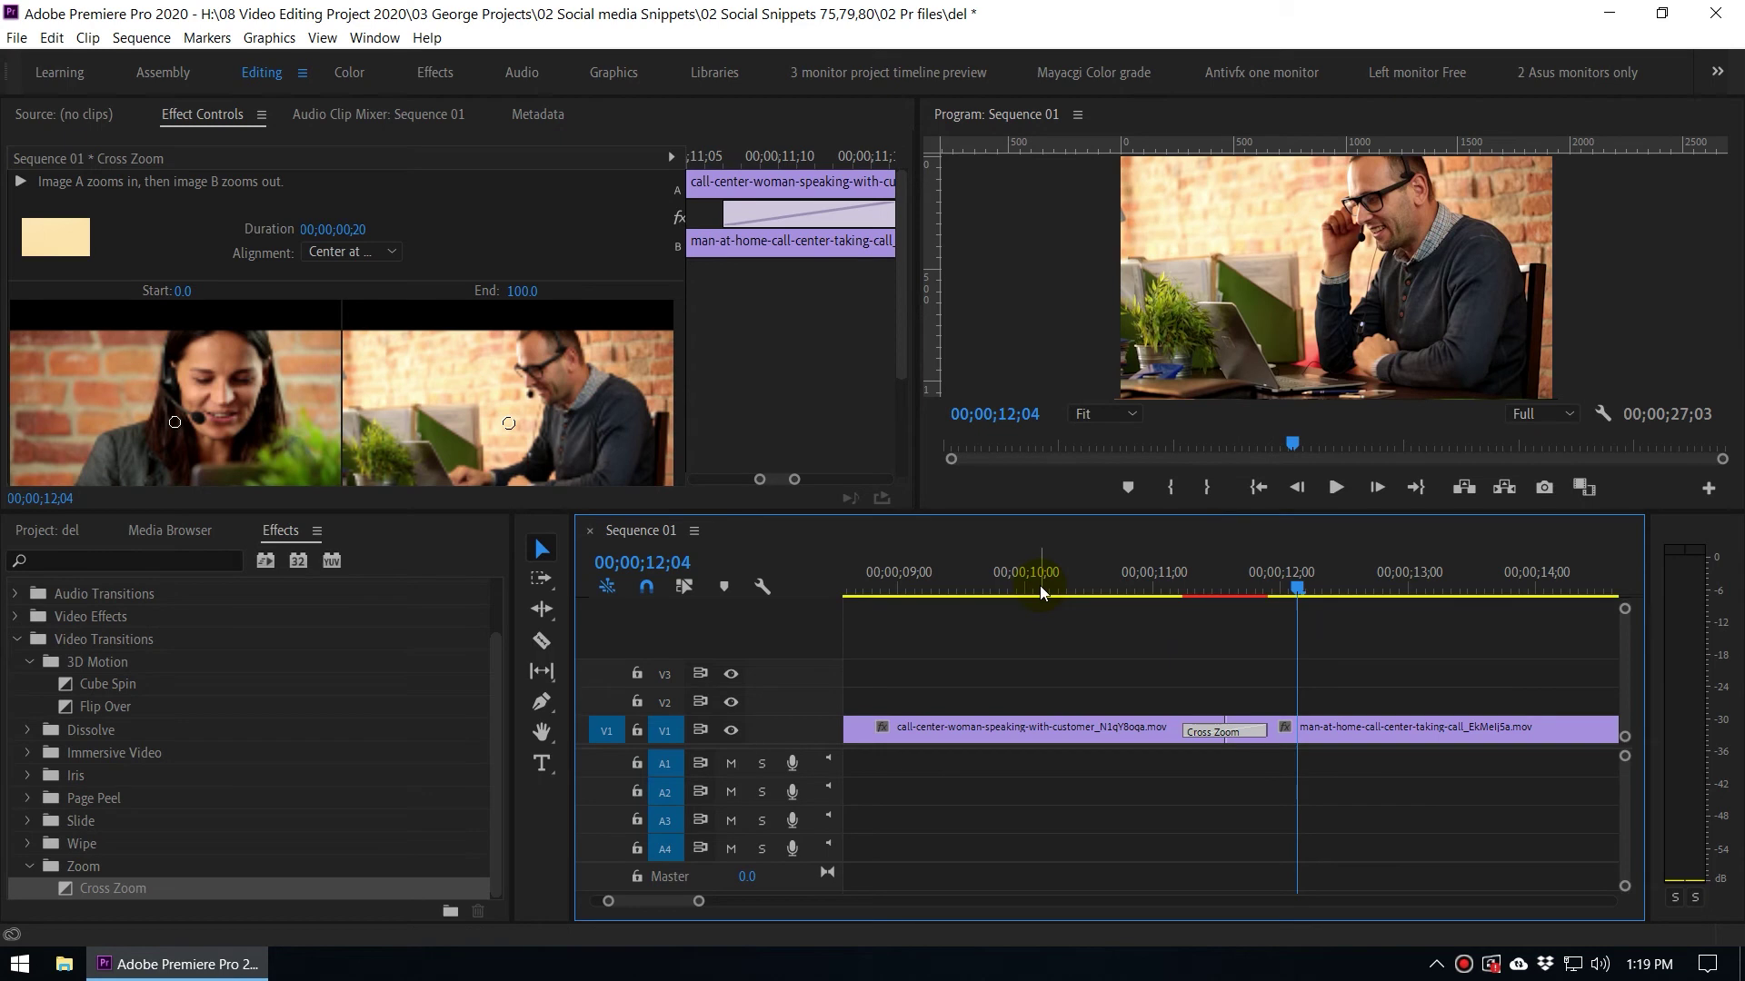
Step: Set the default video transition duration to 20 frames in the Timeline preferences
left_click(55, 38)
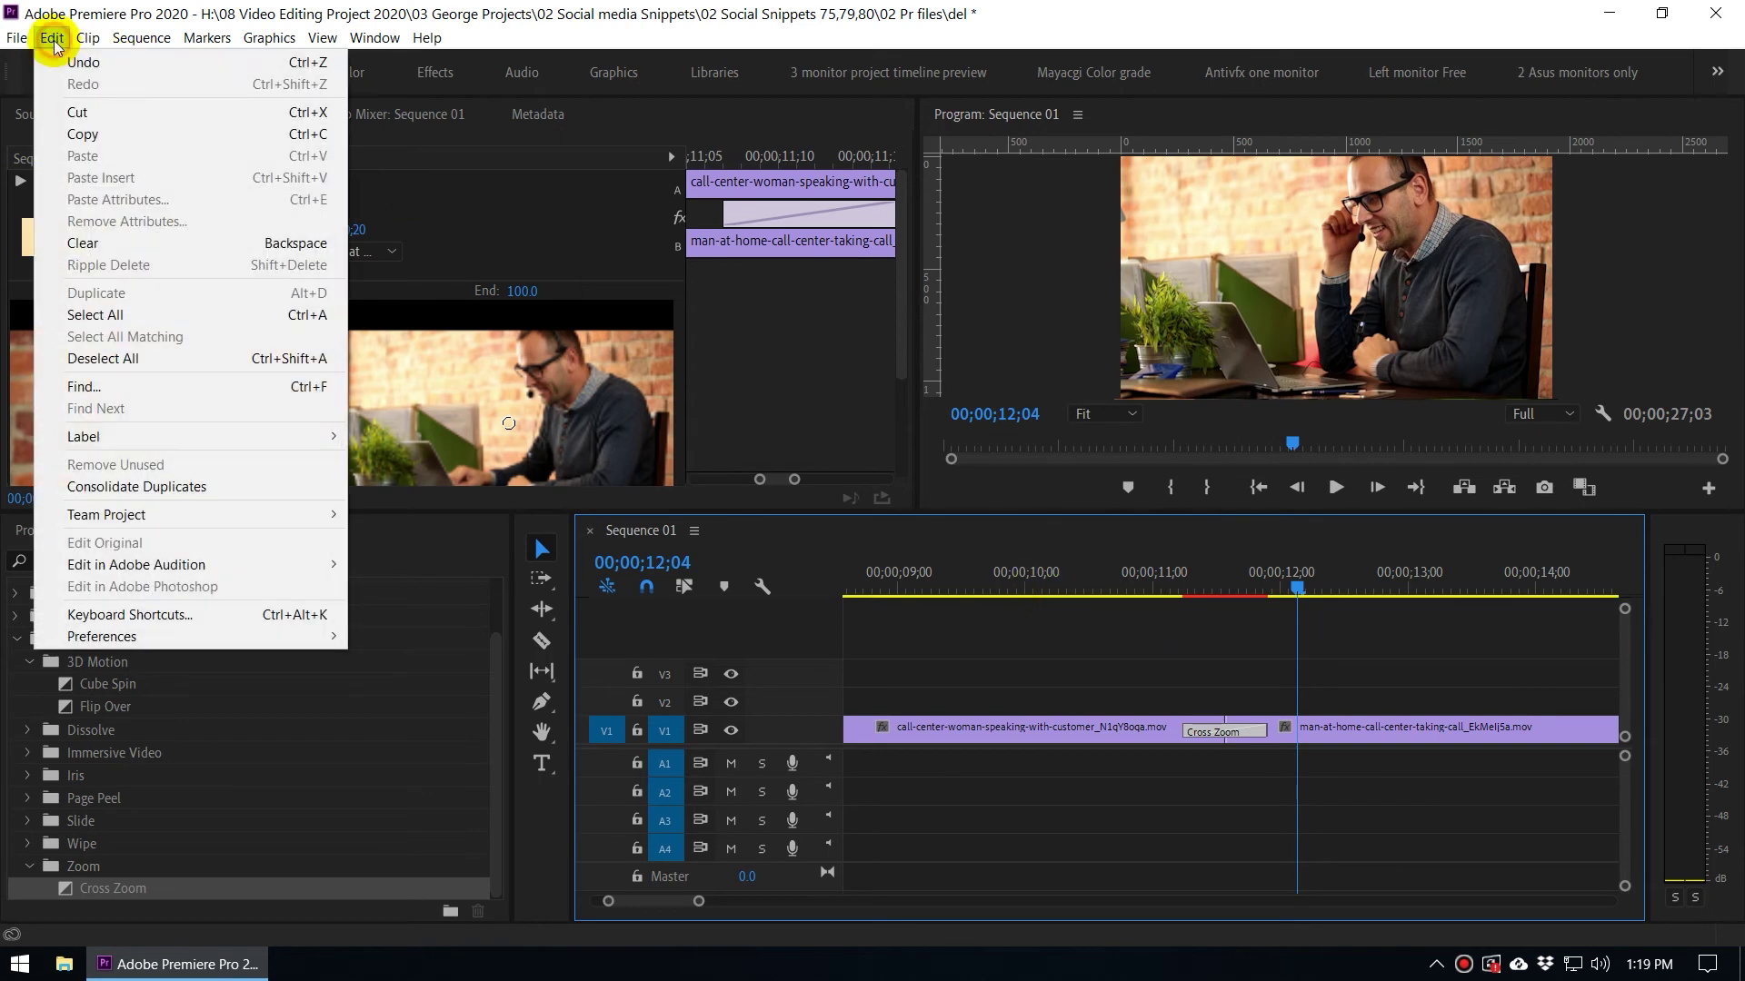
mouse_move(207, 637)
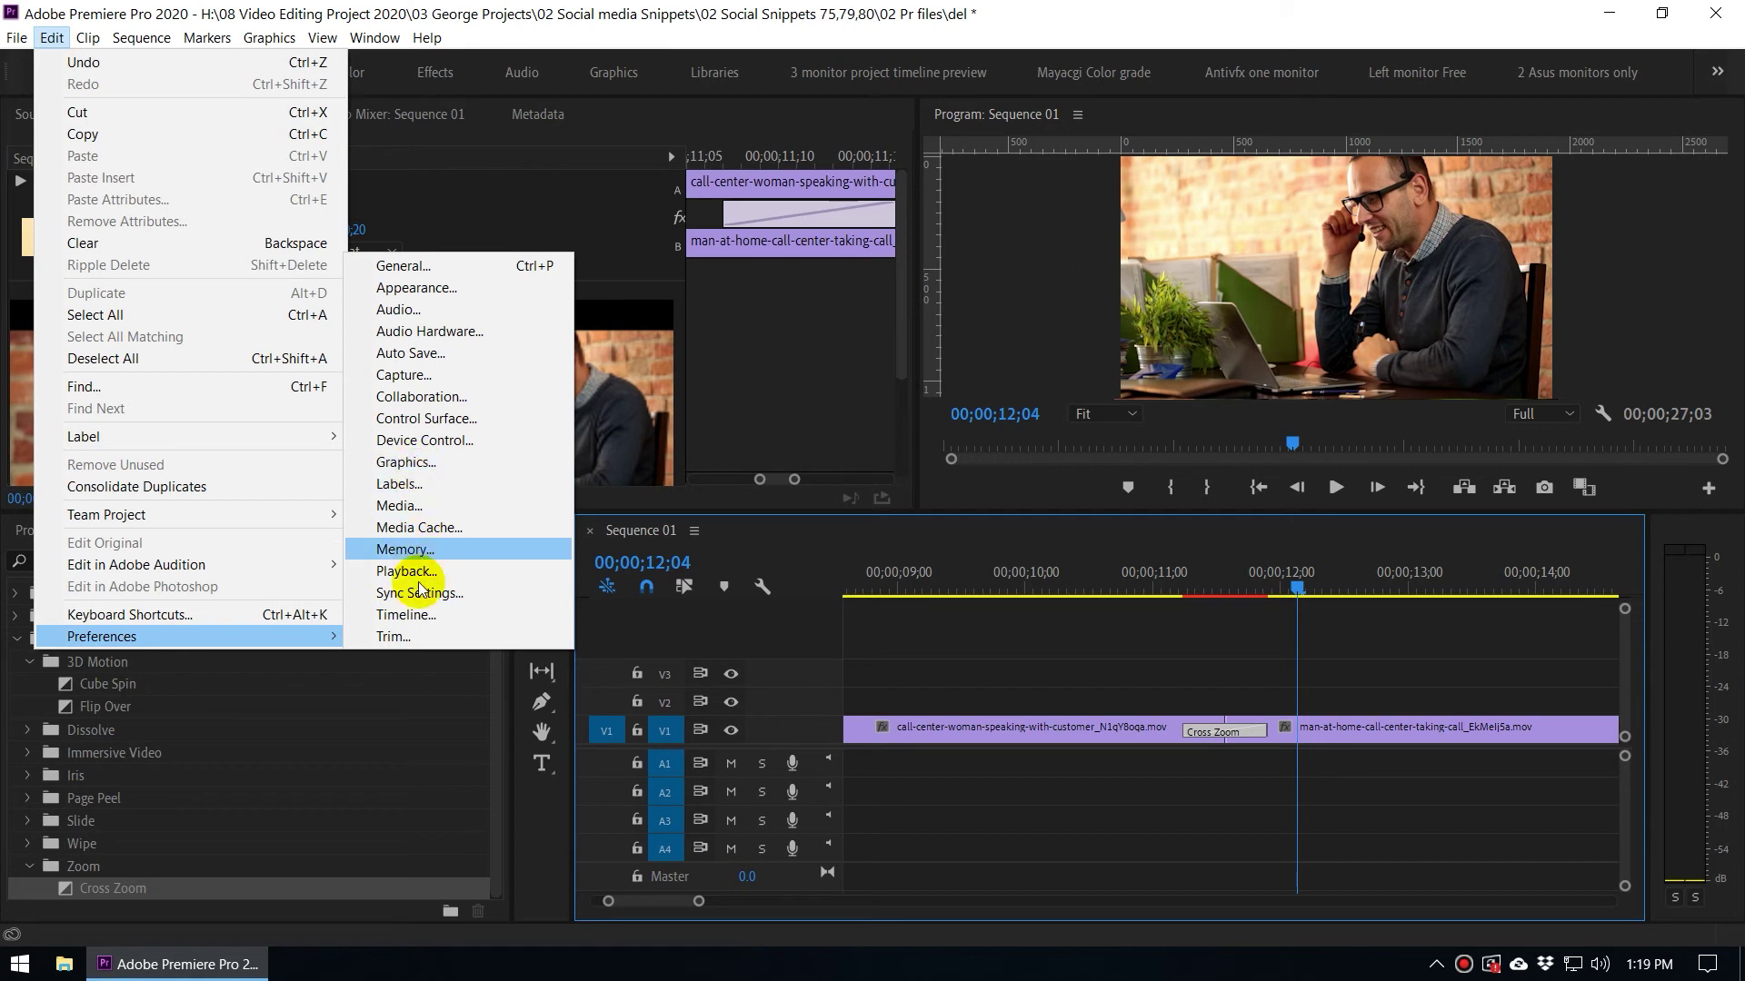
left_click(407, 612)
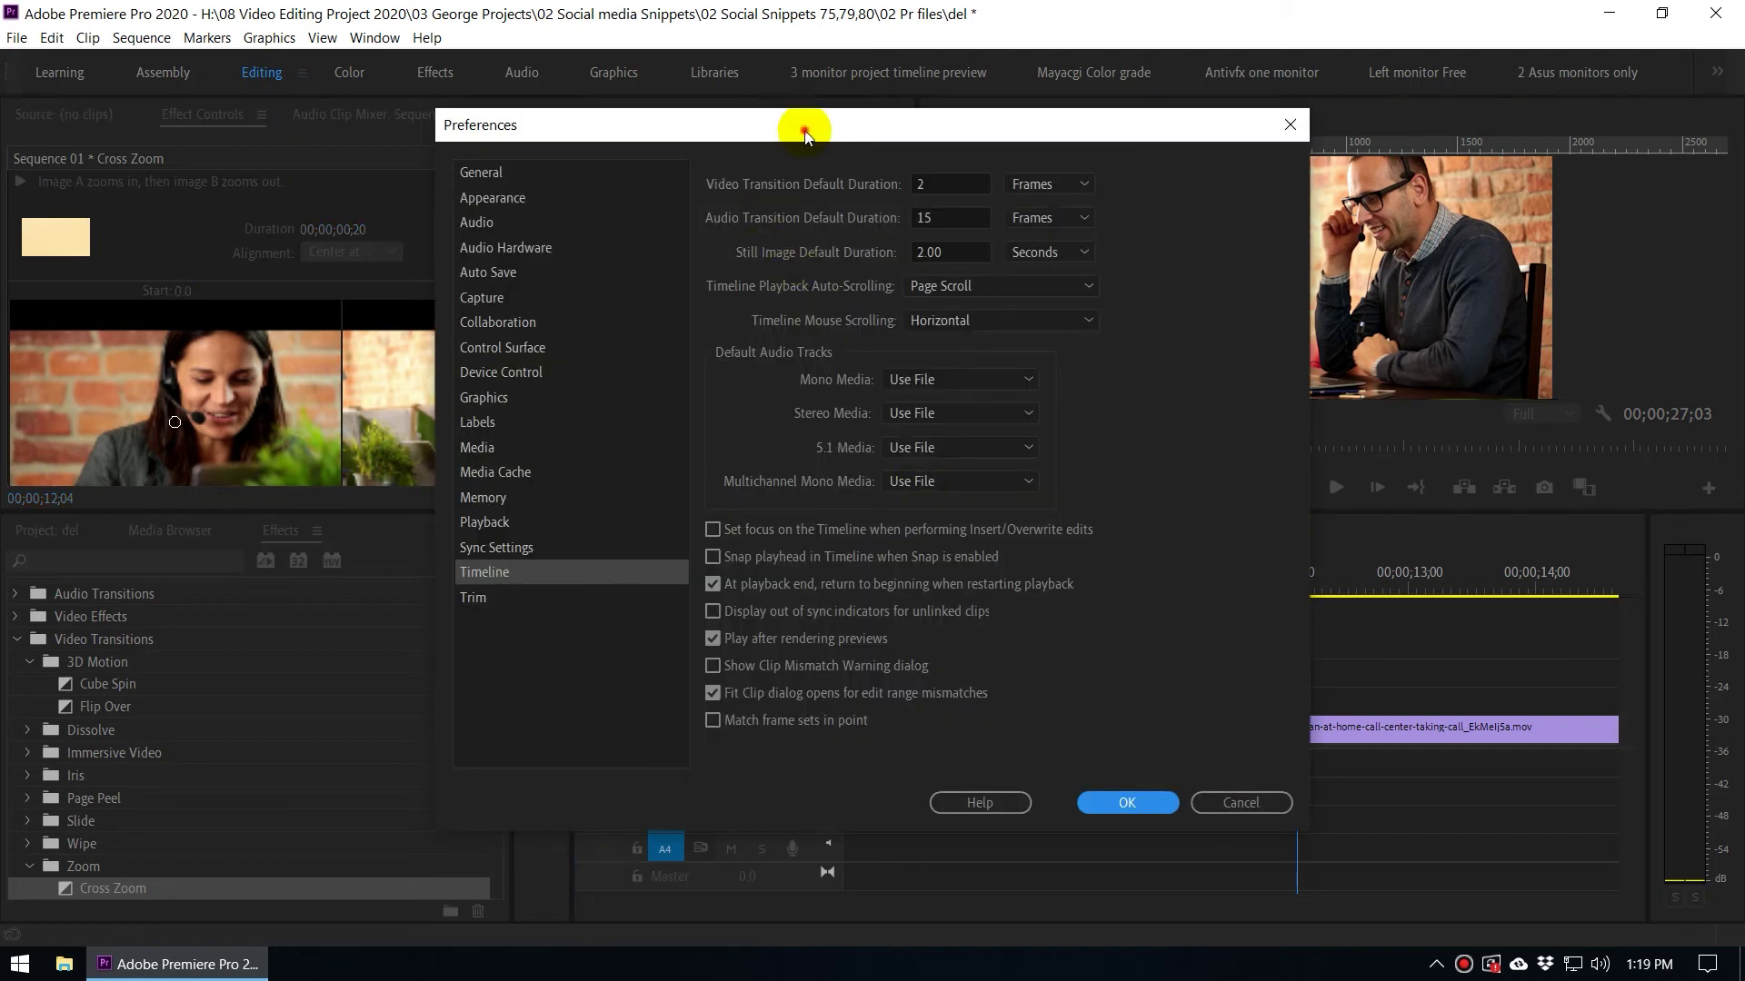
left_click_drag(805, 132, 769, 152)
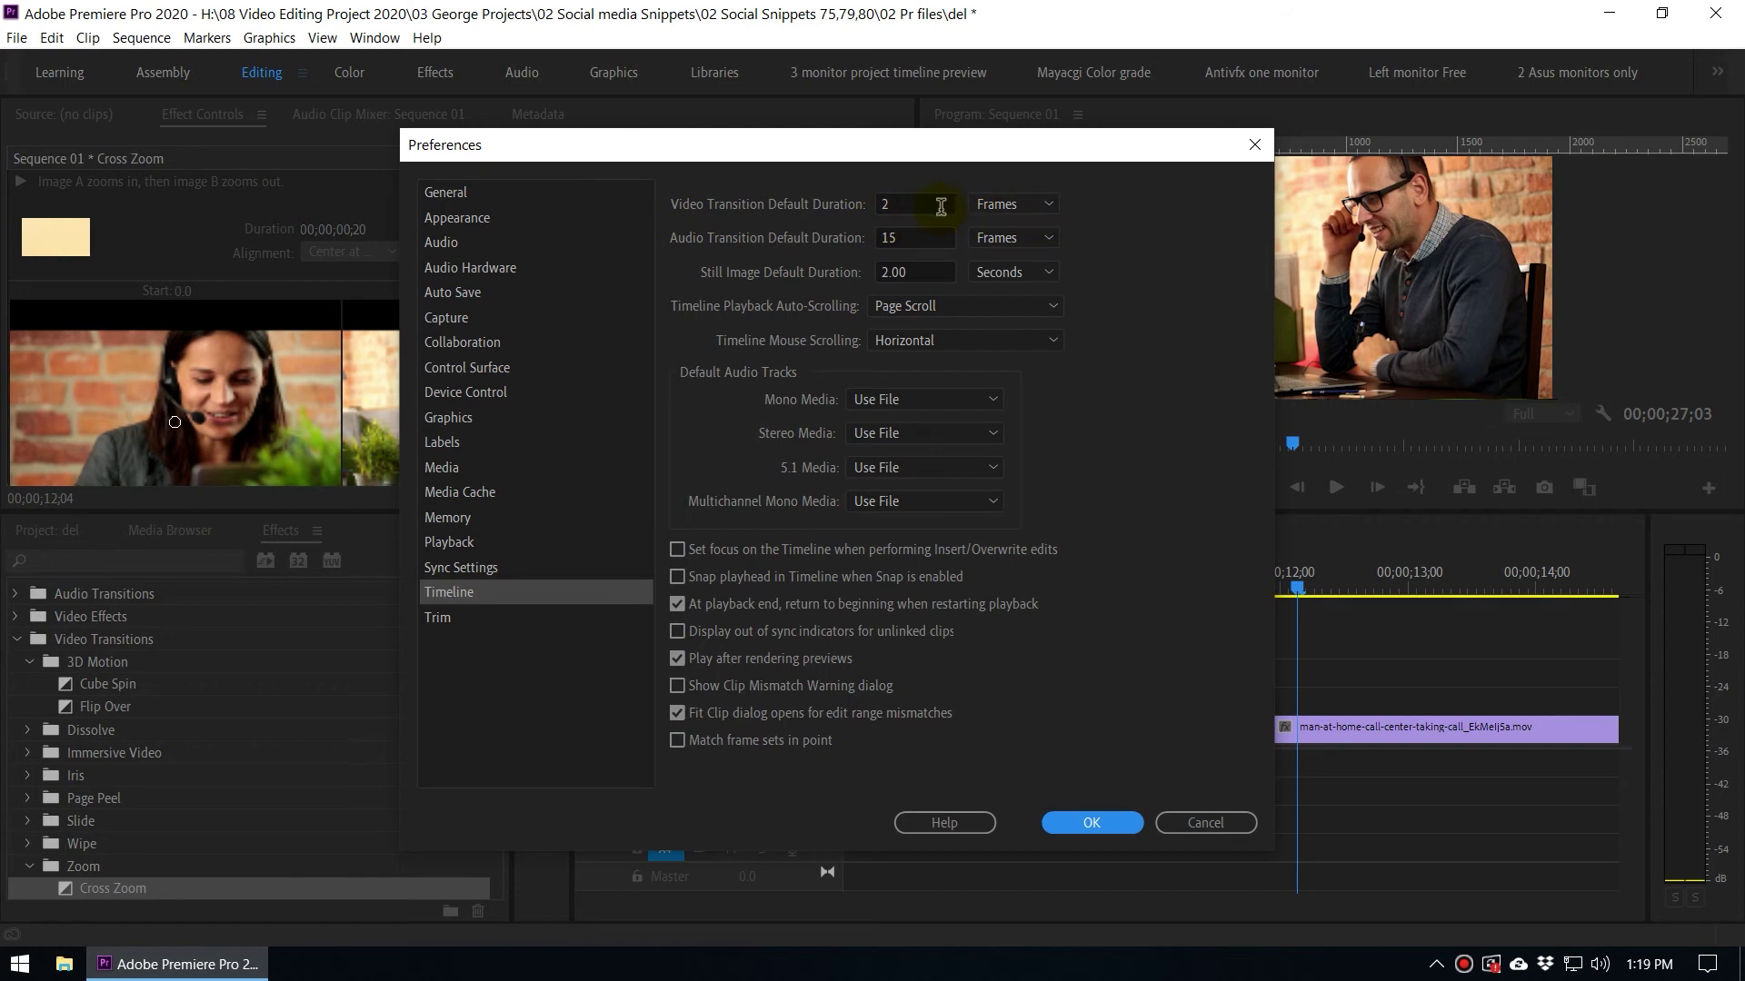
left_click(940, 207)
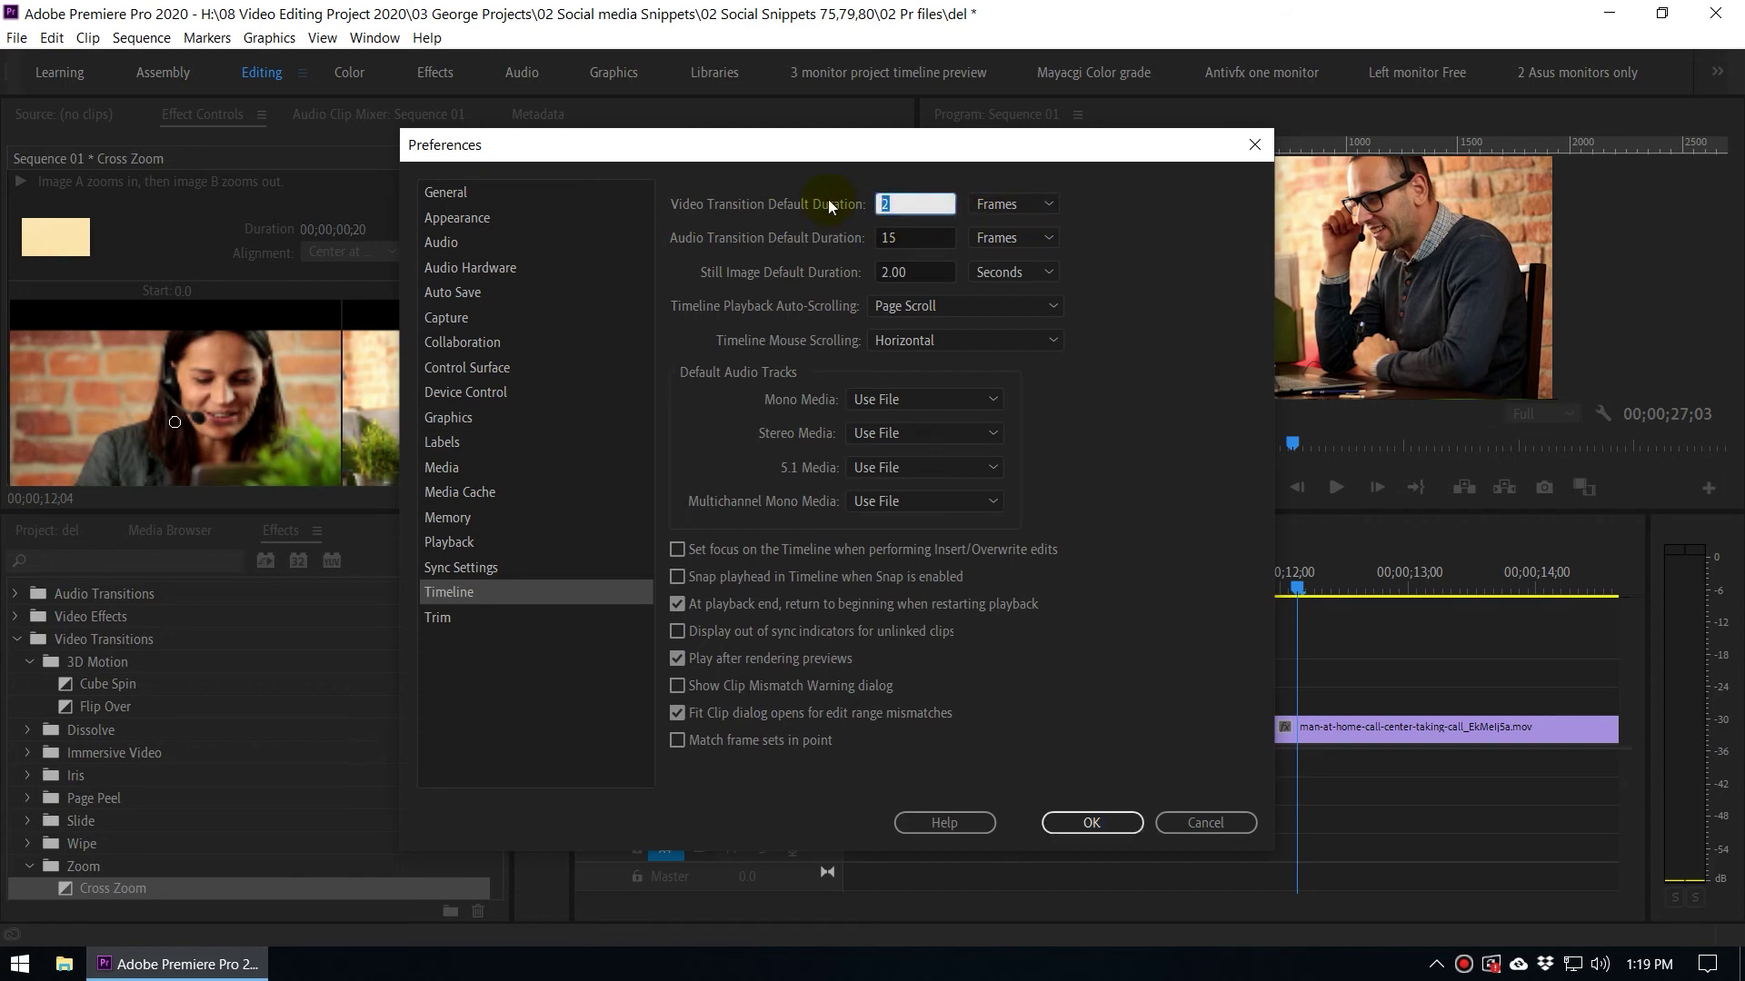
type("20")
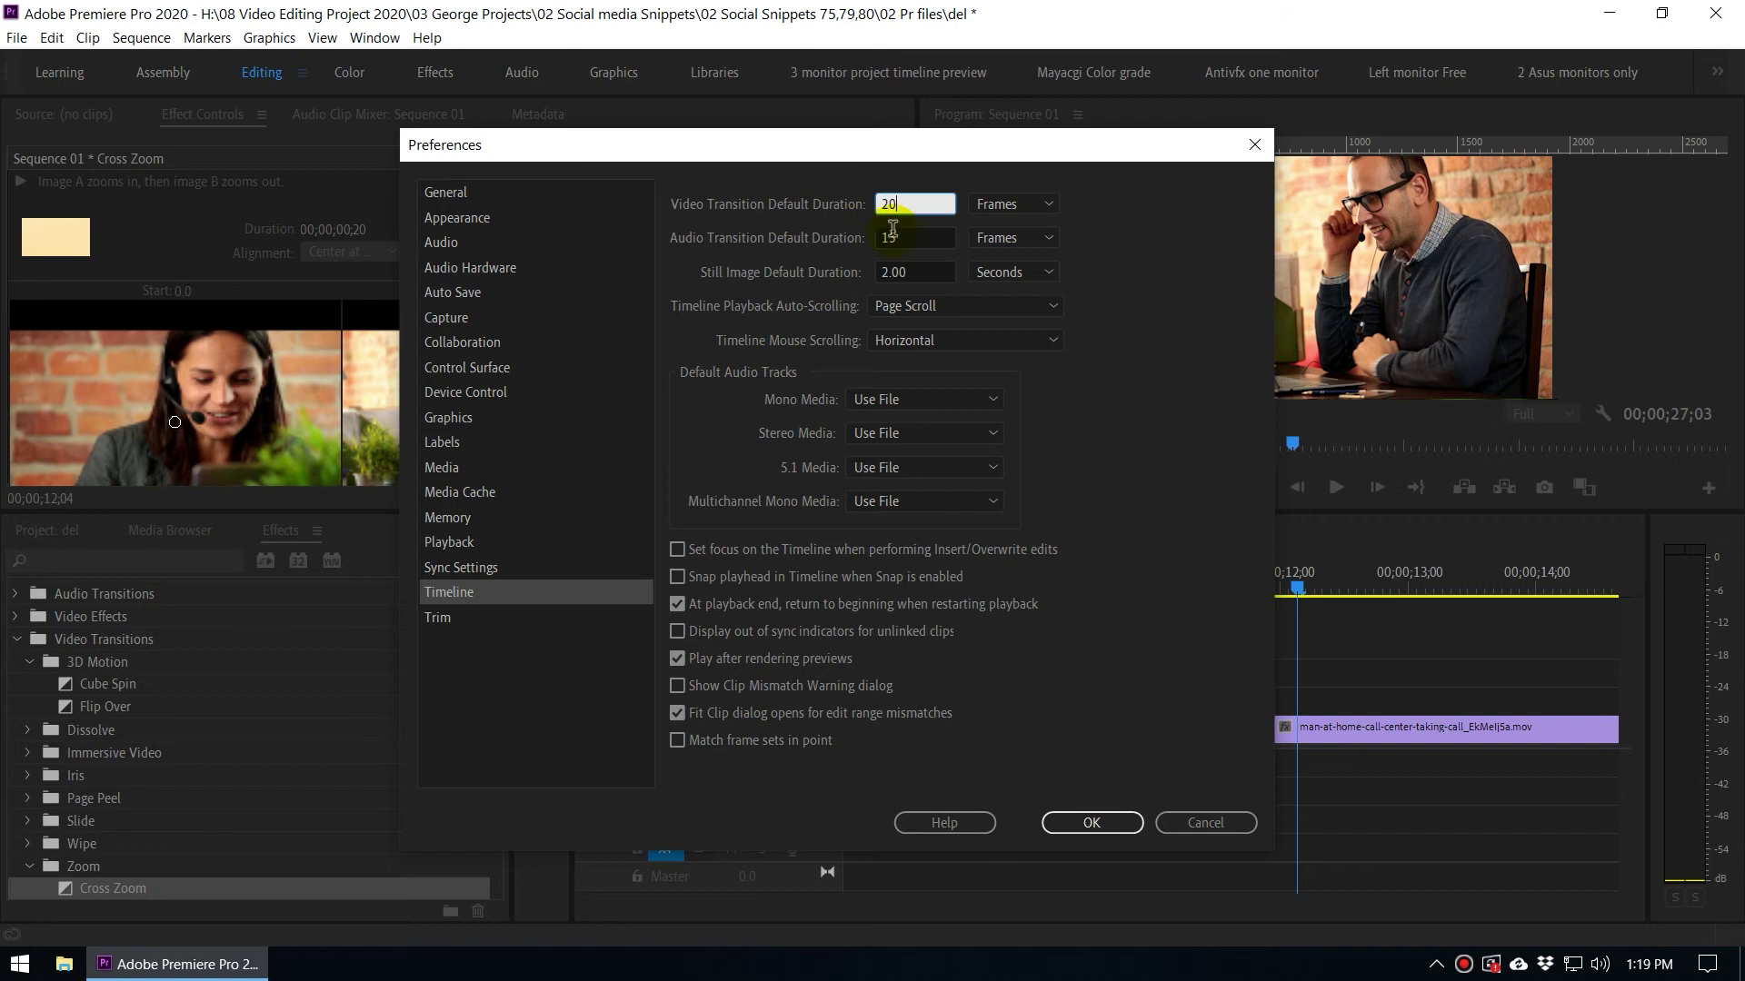
left_click(1177, 345)
left_click(1023, 211)
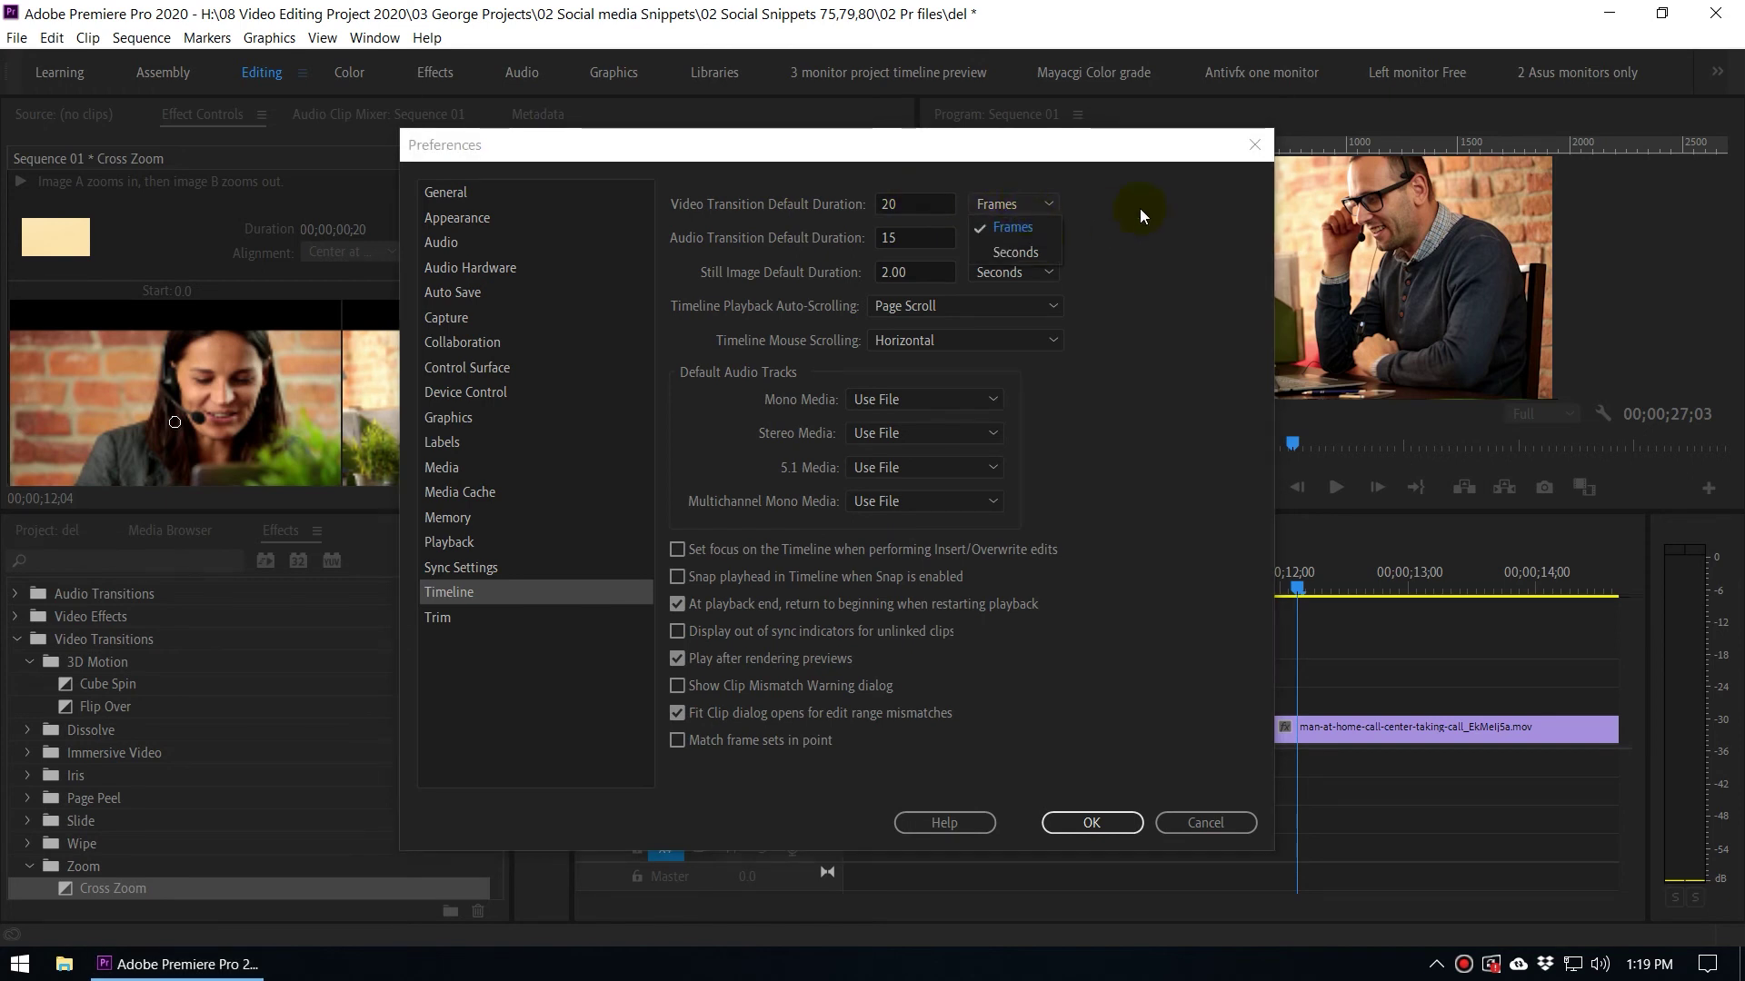
left_click(1139, 209)
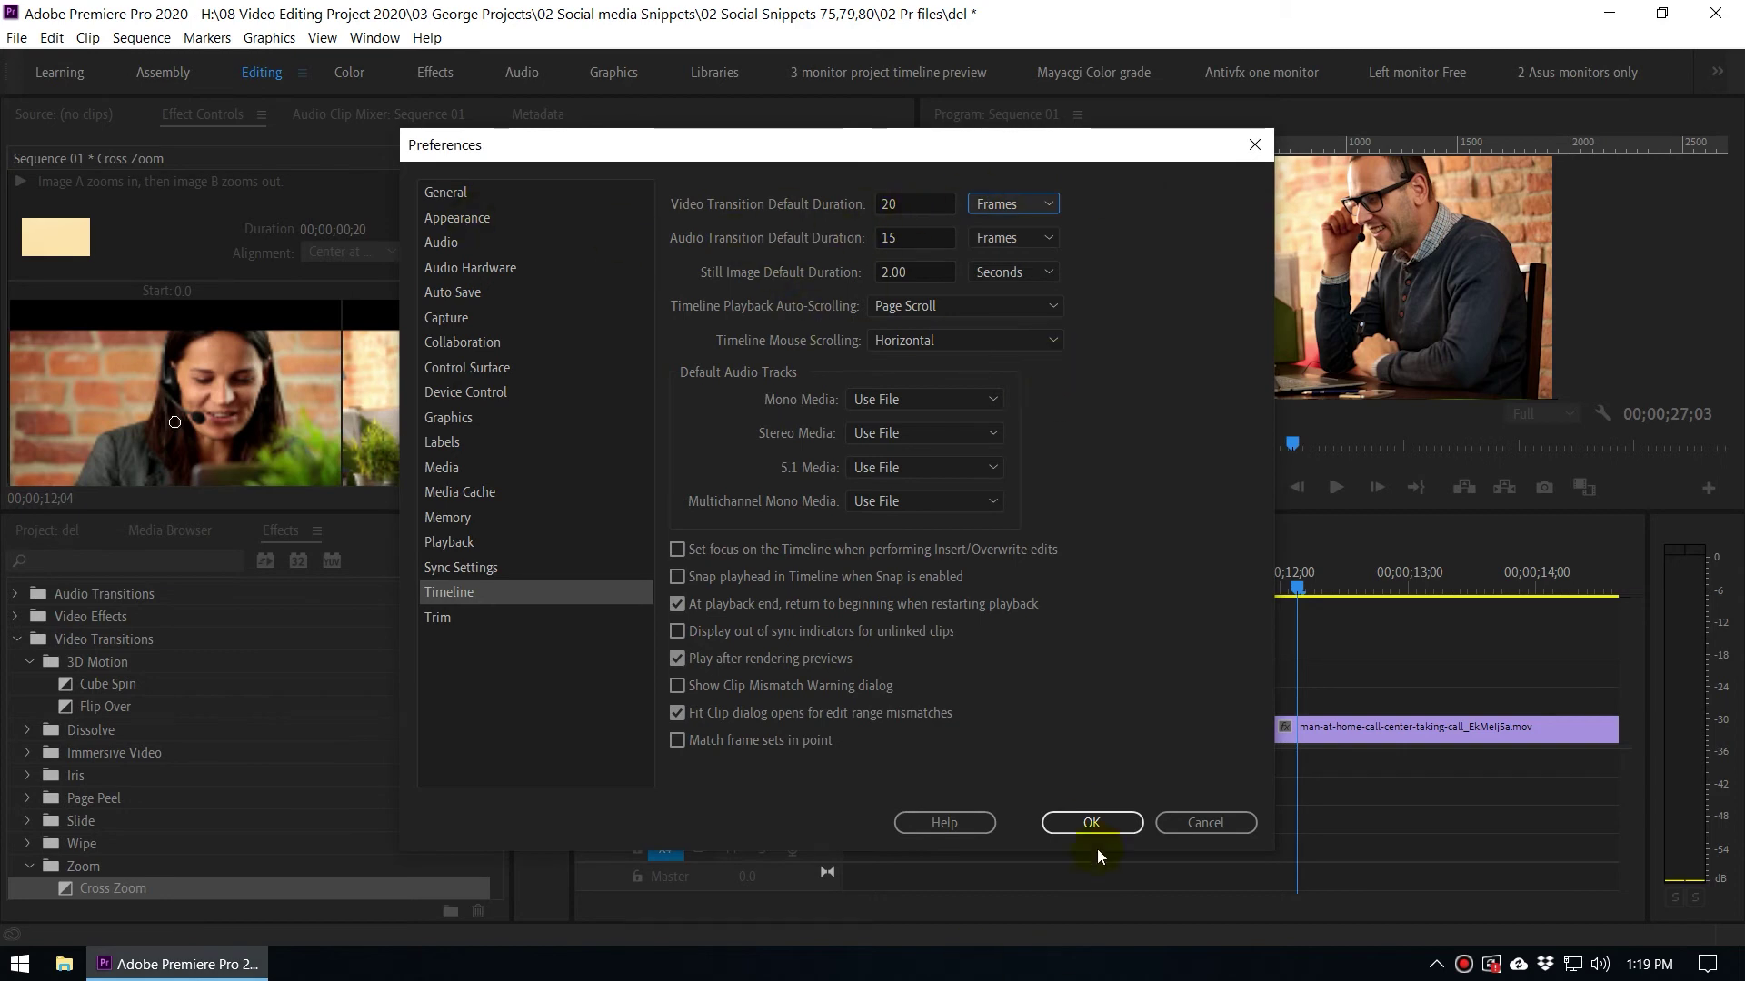
left_click(1097, 823)
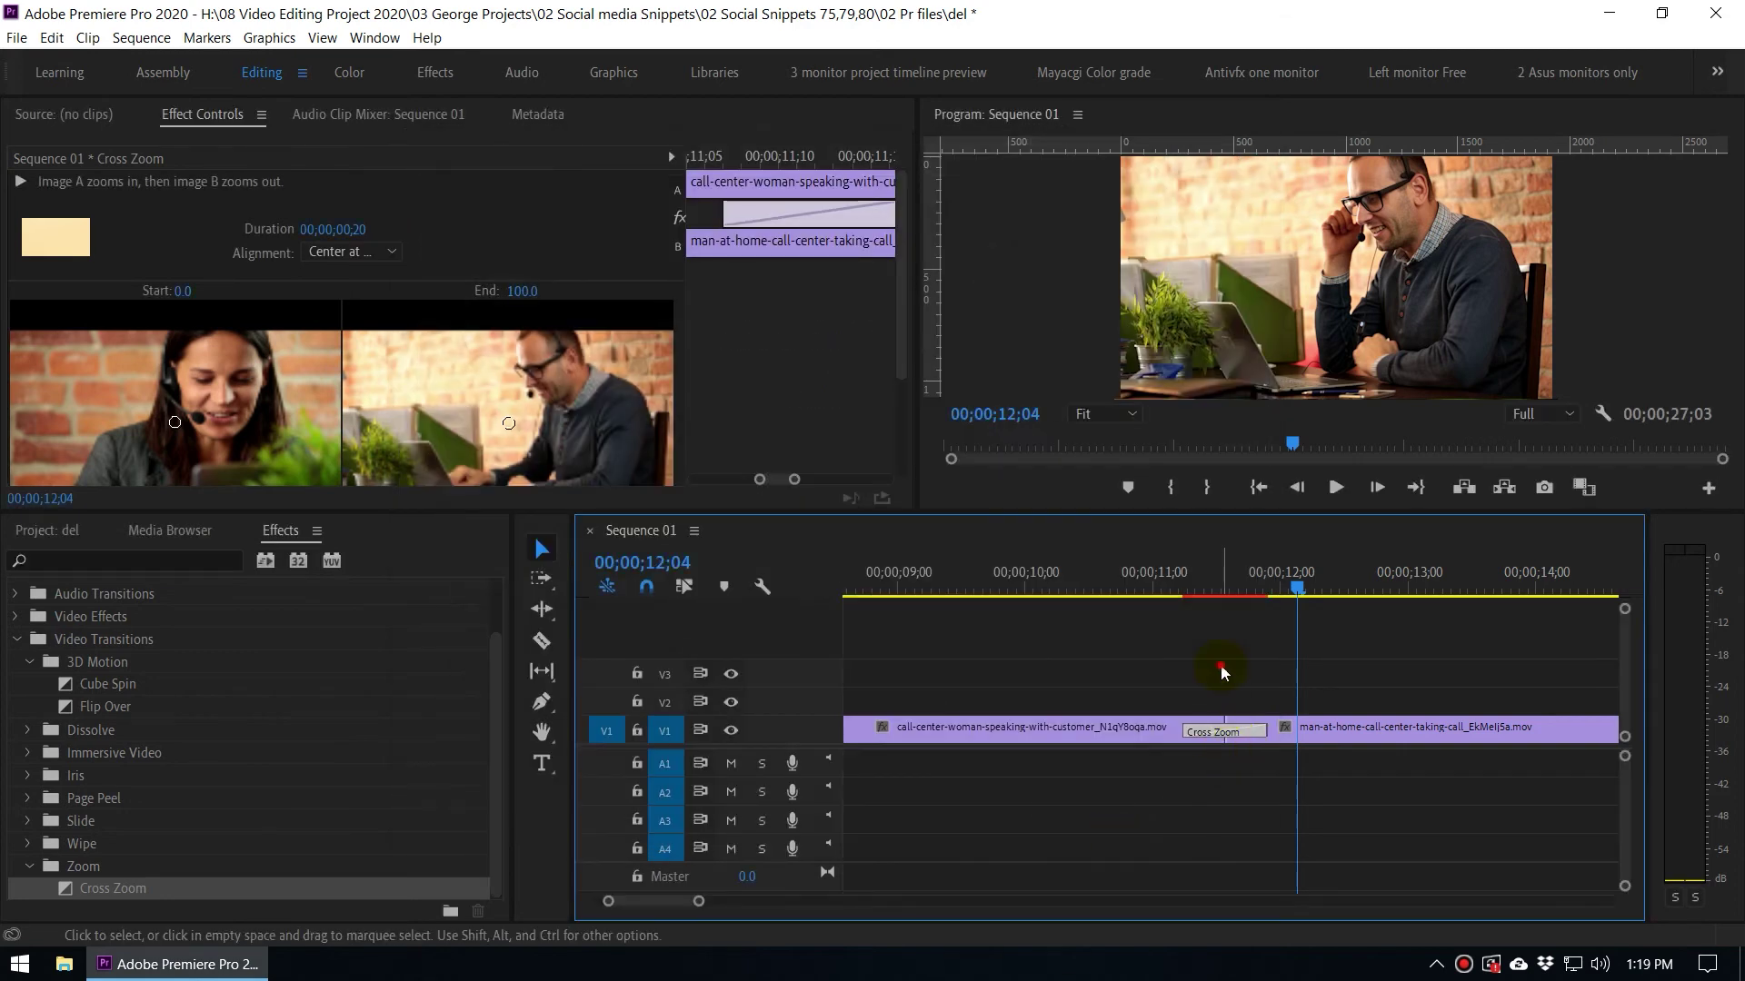
Step: Delete the Cross Zoom transition from the cut between the two V1 clips
left_click(1219, 665)
left_click(1221, 729)
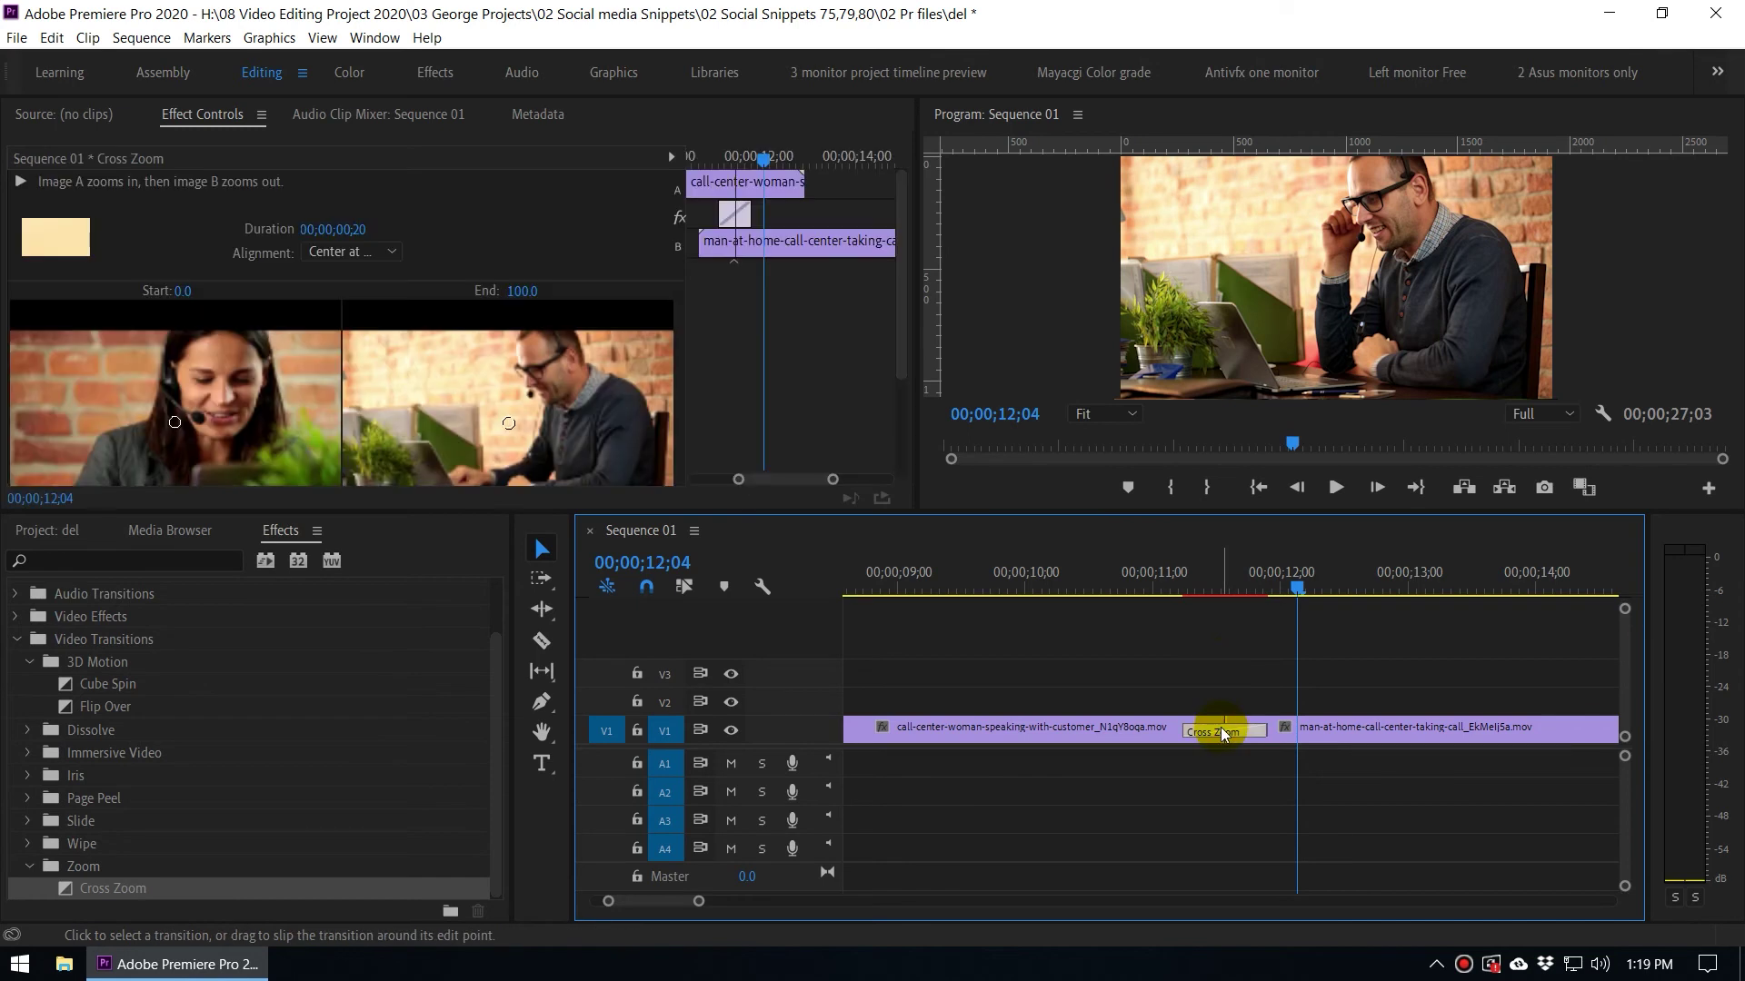
key("Delete")
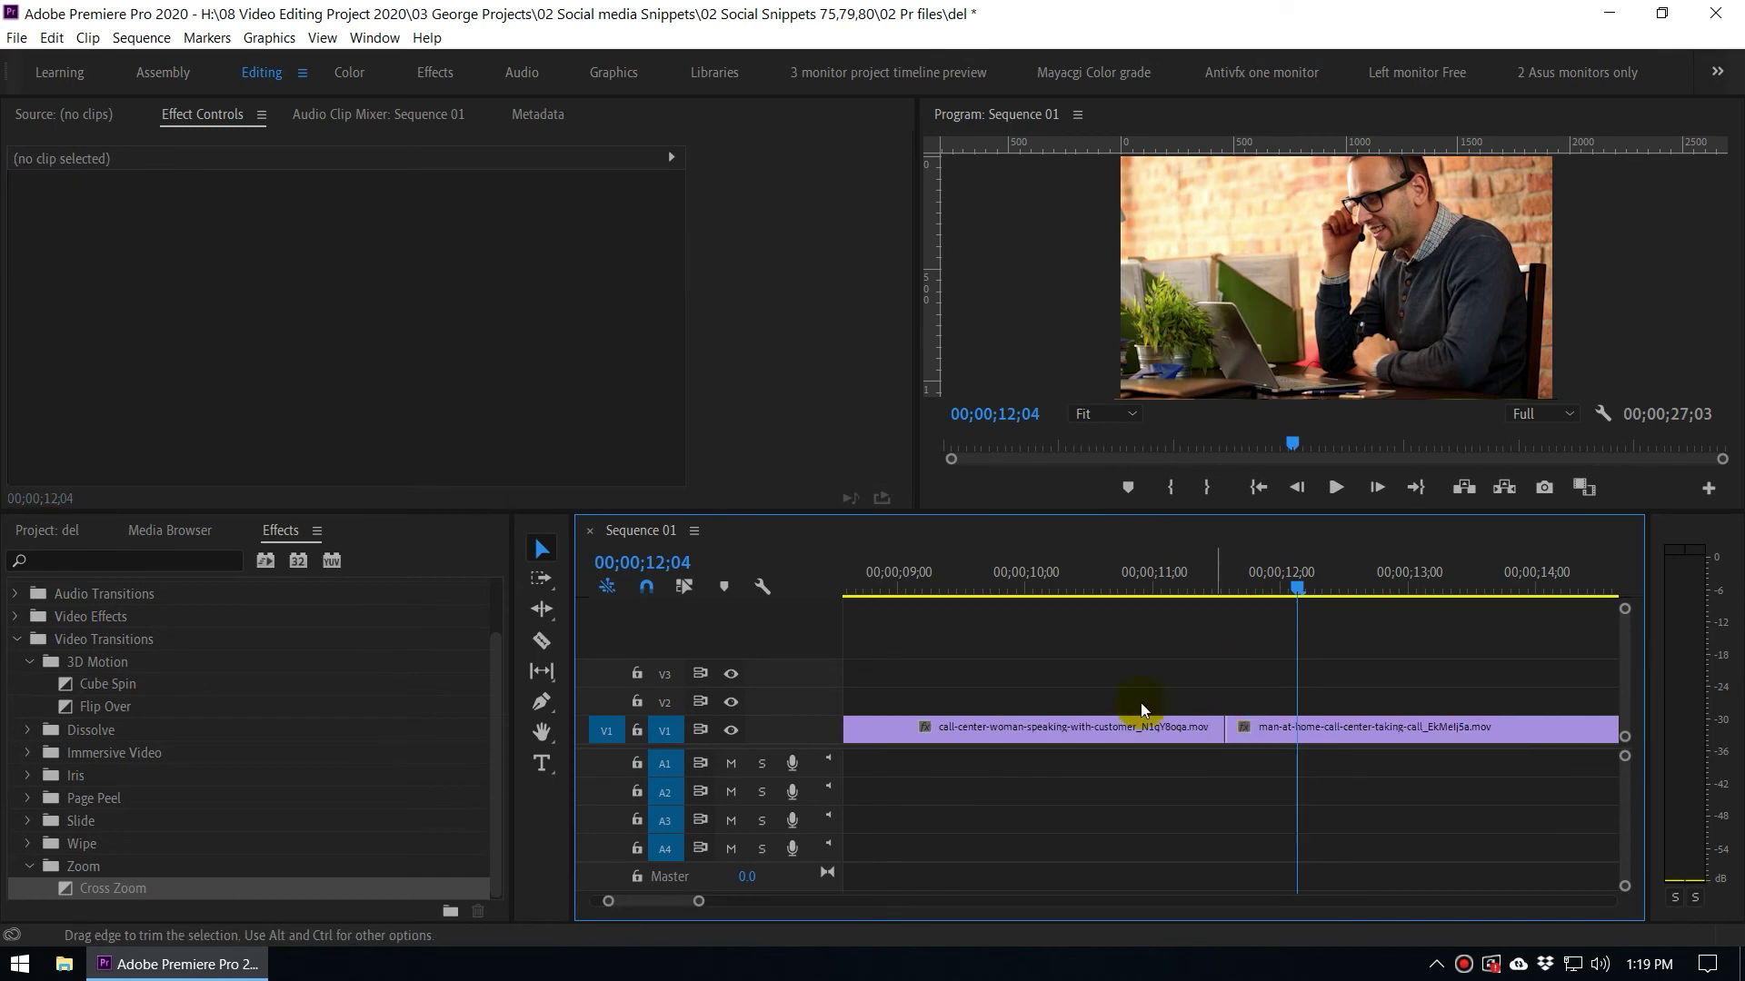
Step: Apply the Barn Doors wipe to the cut between the two V1 clips and check its transition duration
left_click(26, 844)
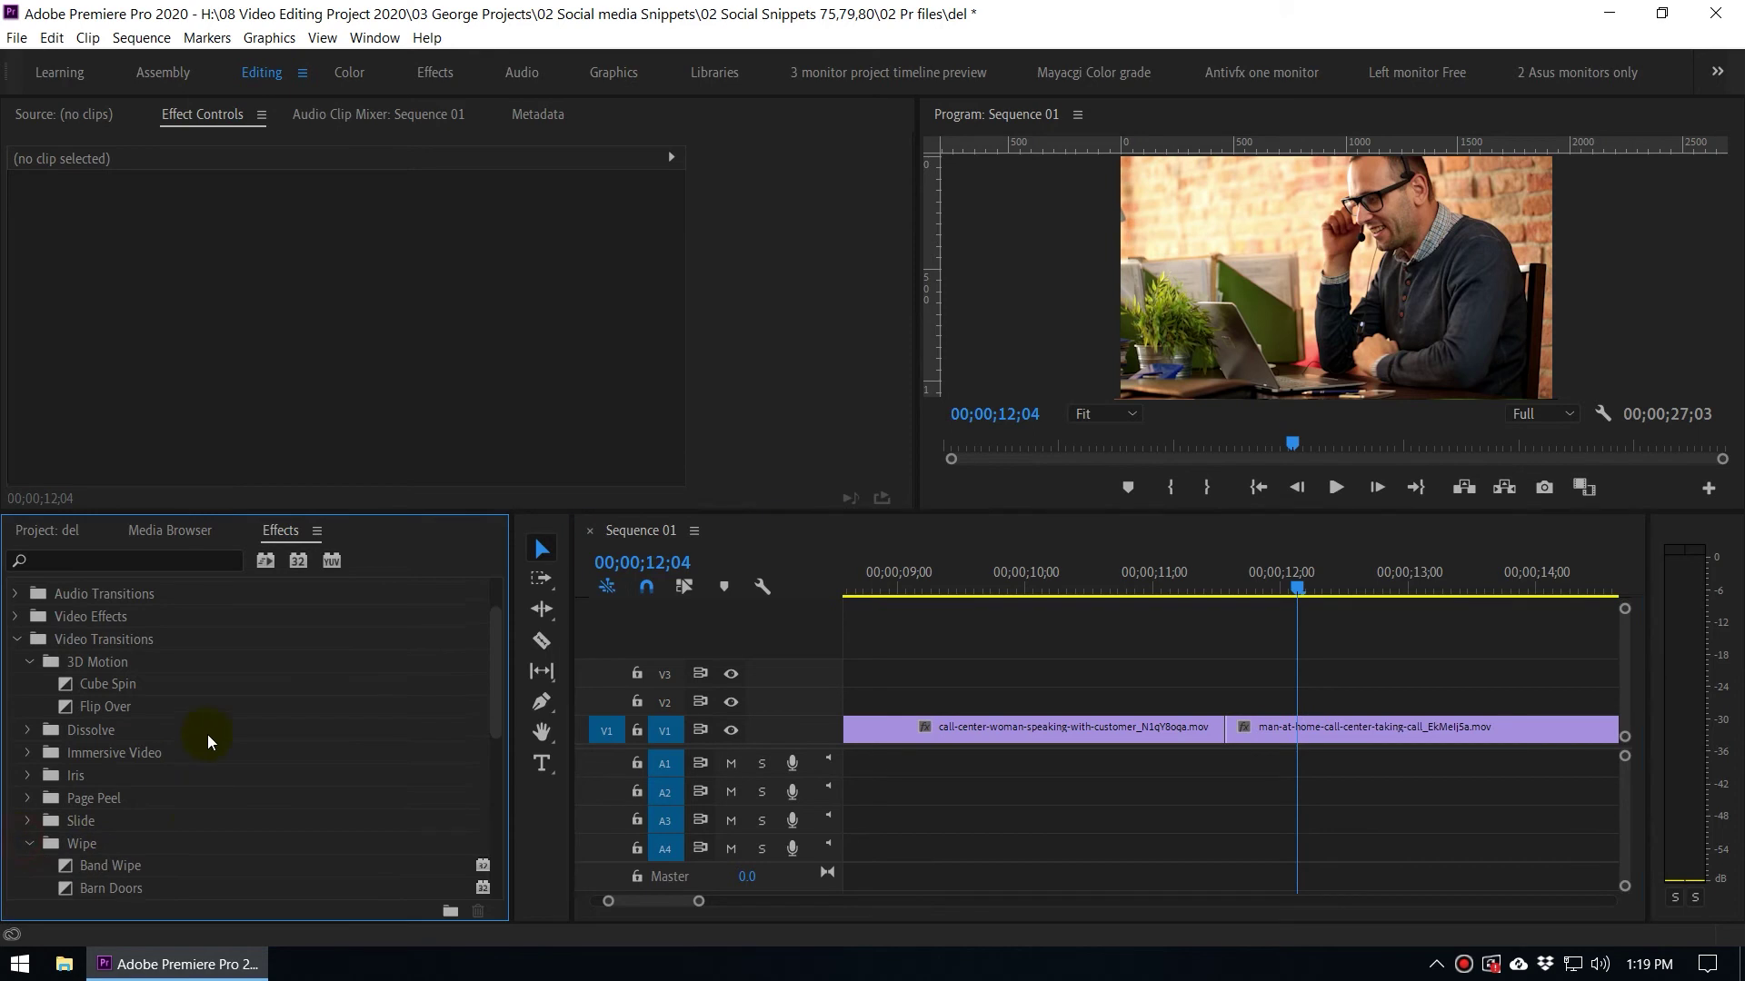
scroll(118, 798, "down", 1)
left_click_drag(65, 828, 1226, 734)
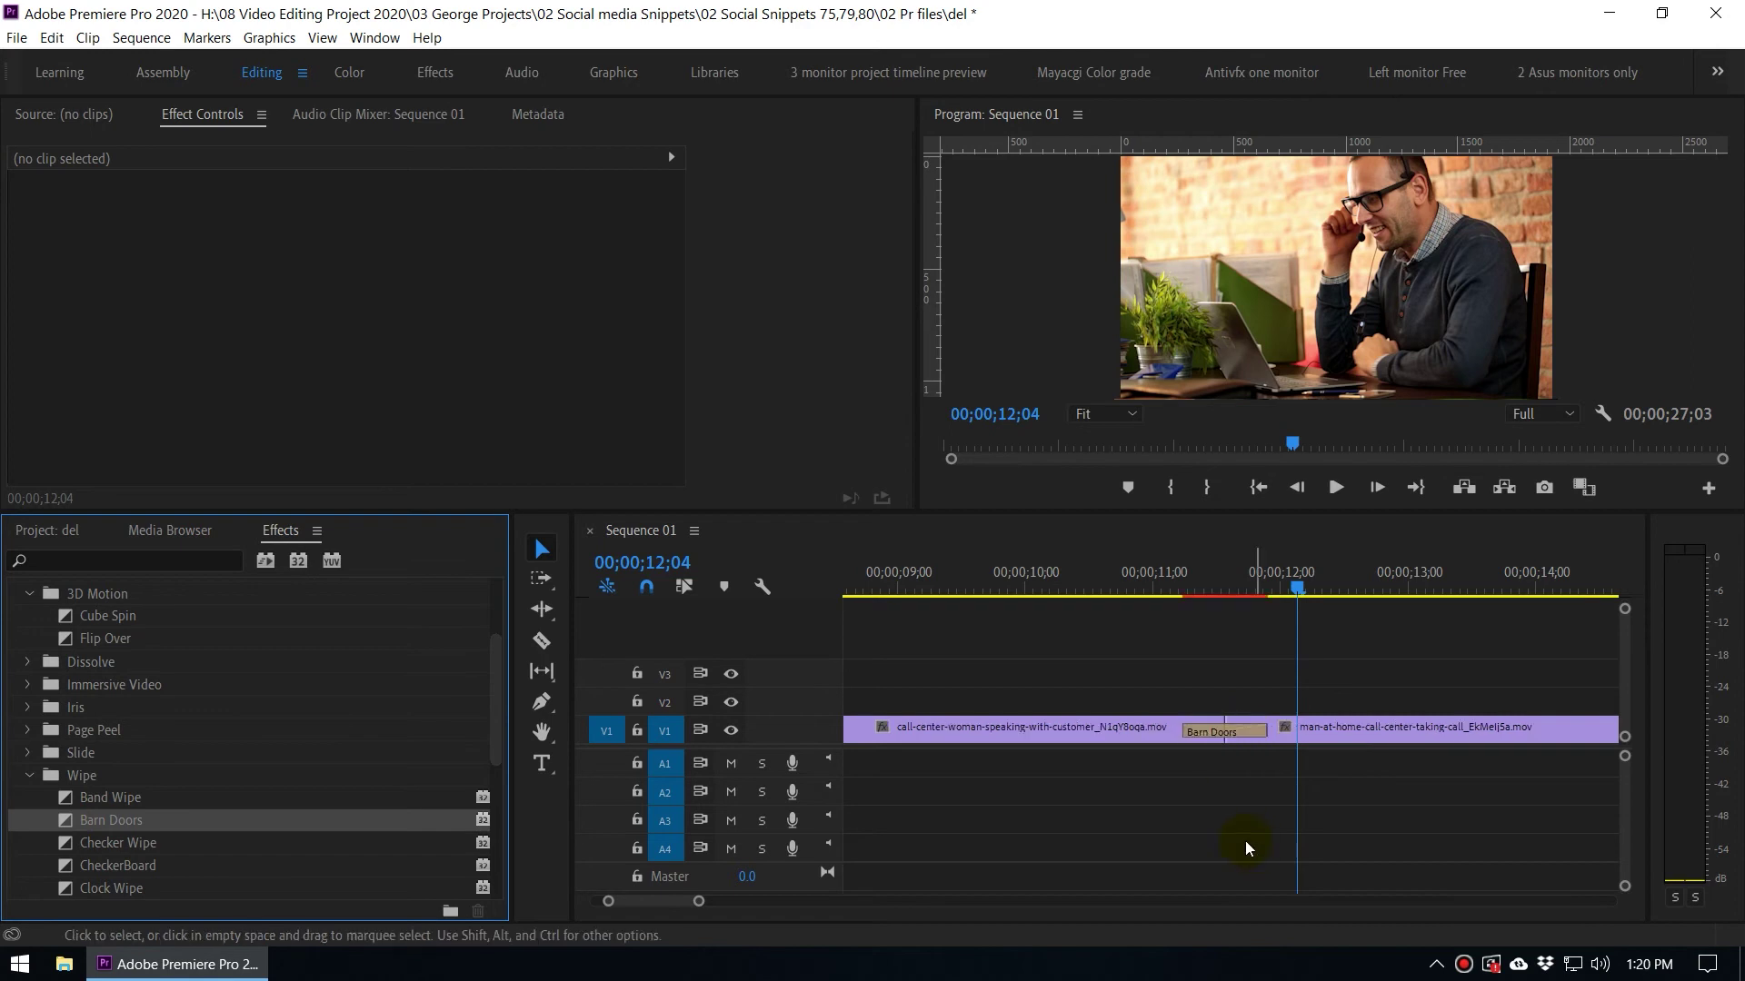
double_click(1241, 730)
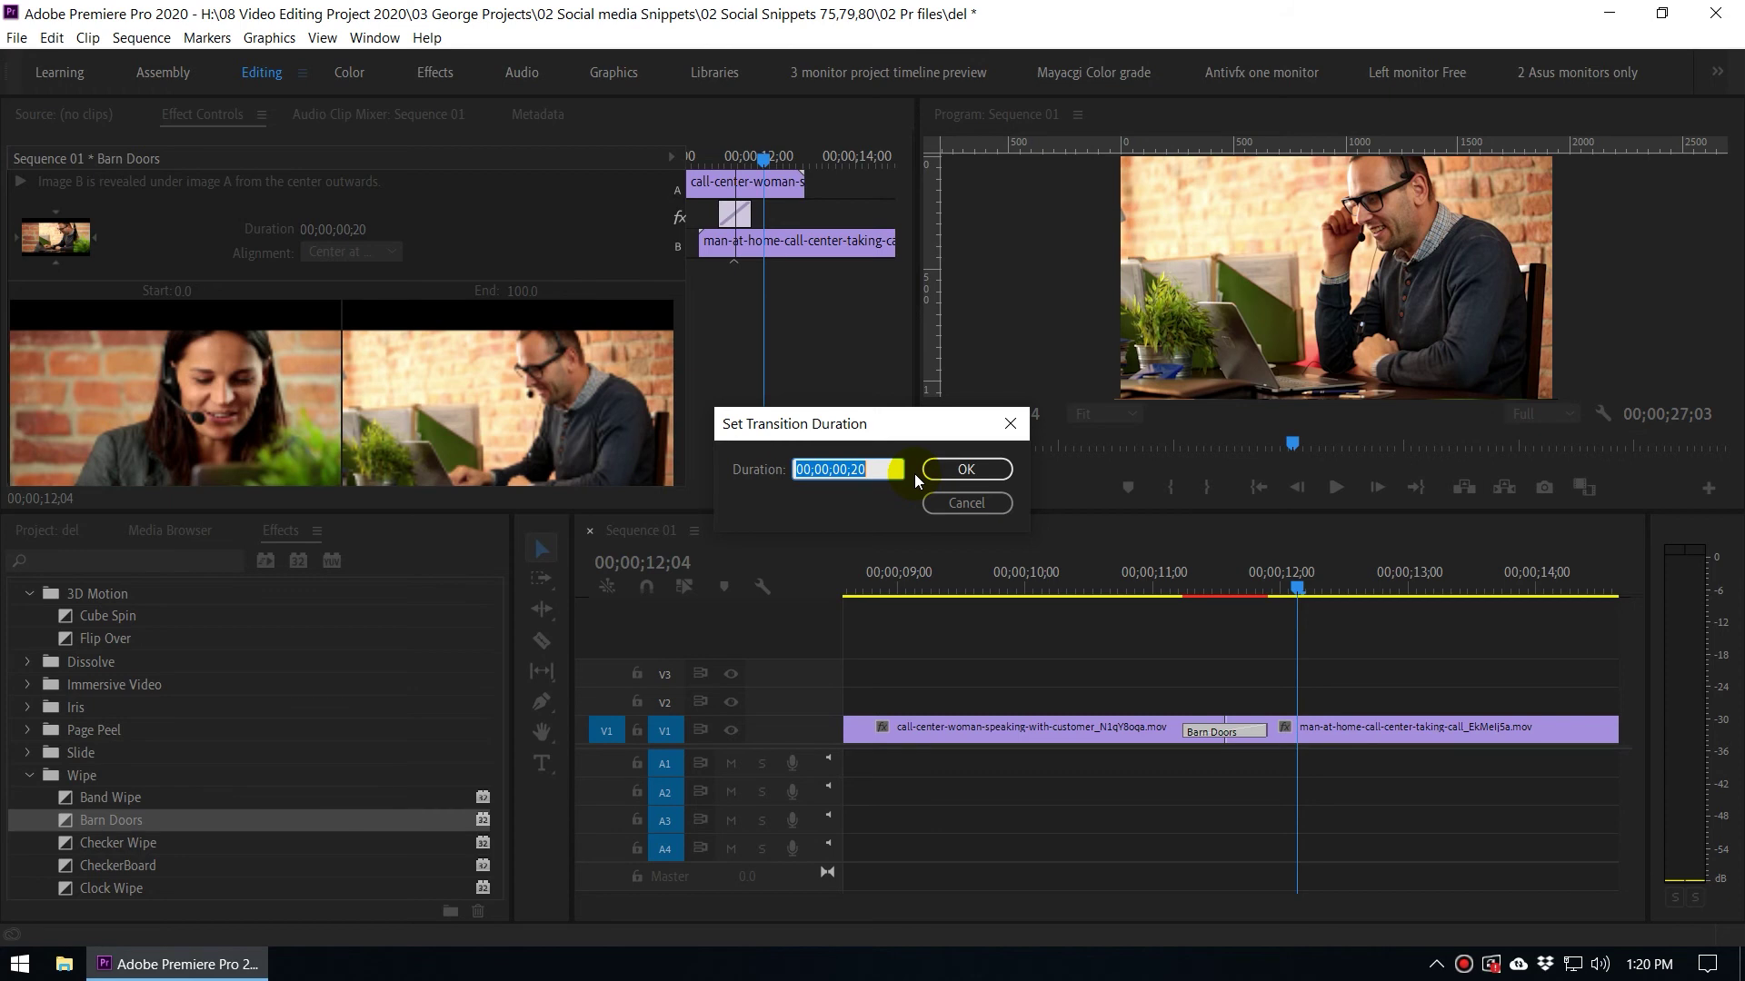
left_click(961, 468)
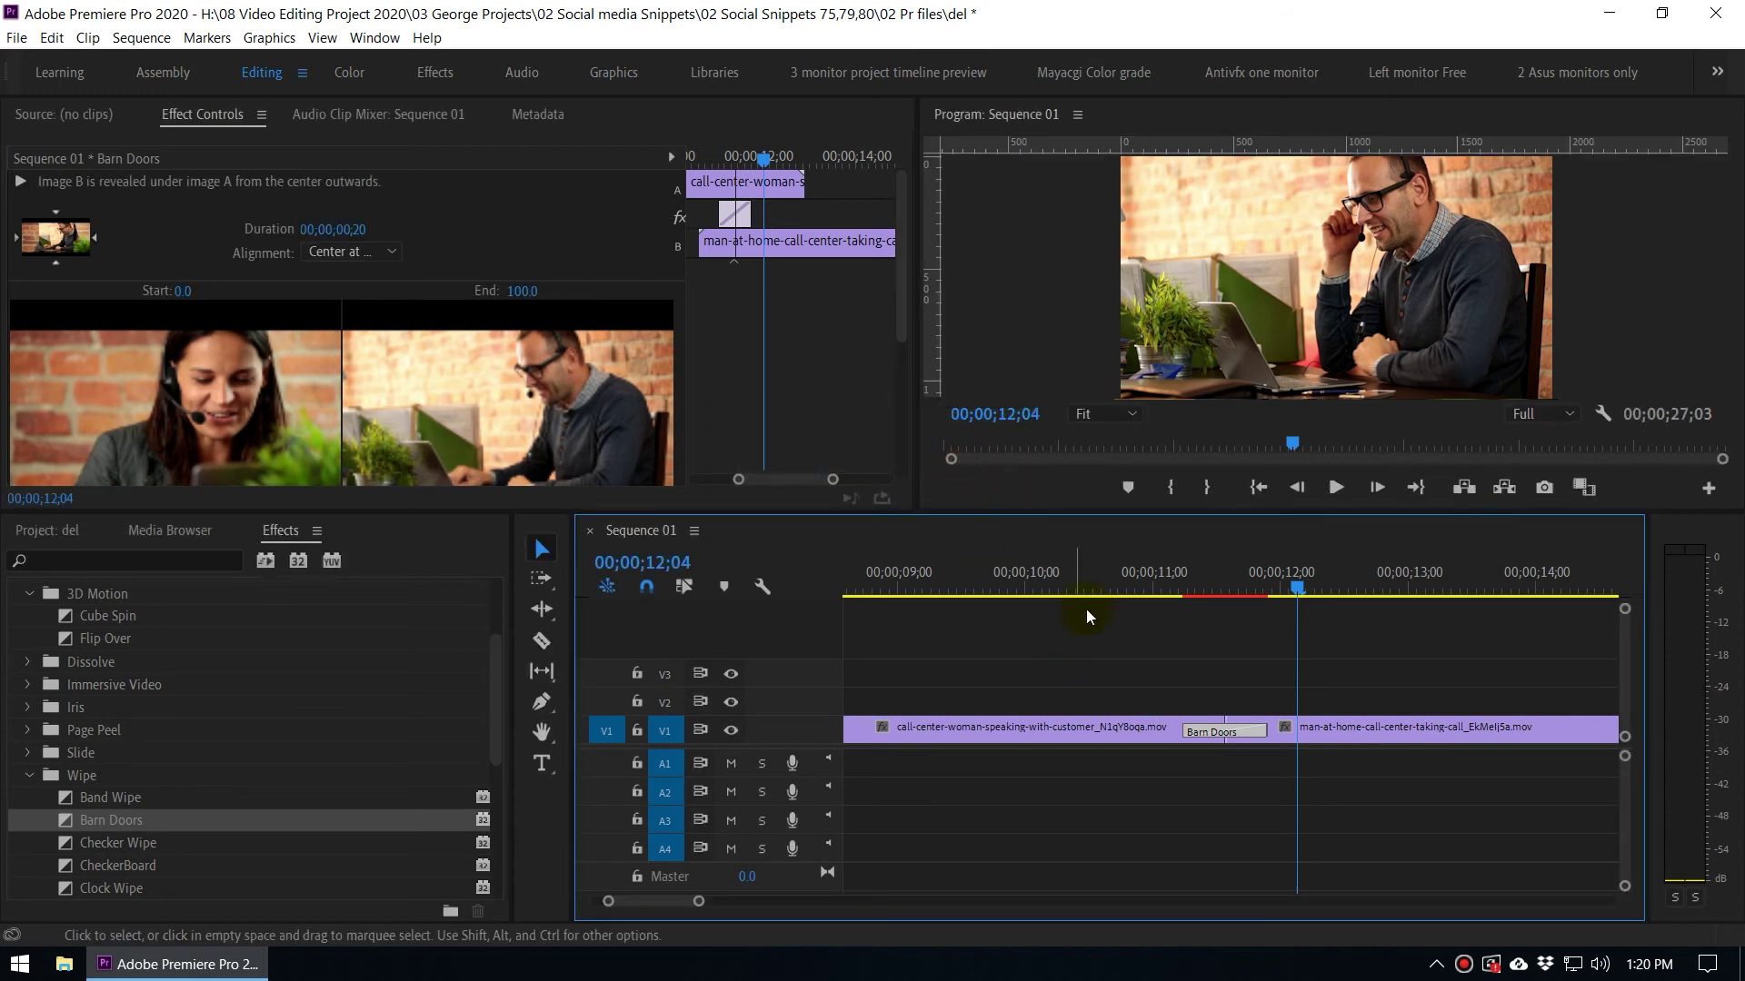
Step: Play back the Barn Doors transition several times, starting about a second before the cut
left_click(1099, 587)
key("space")
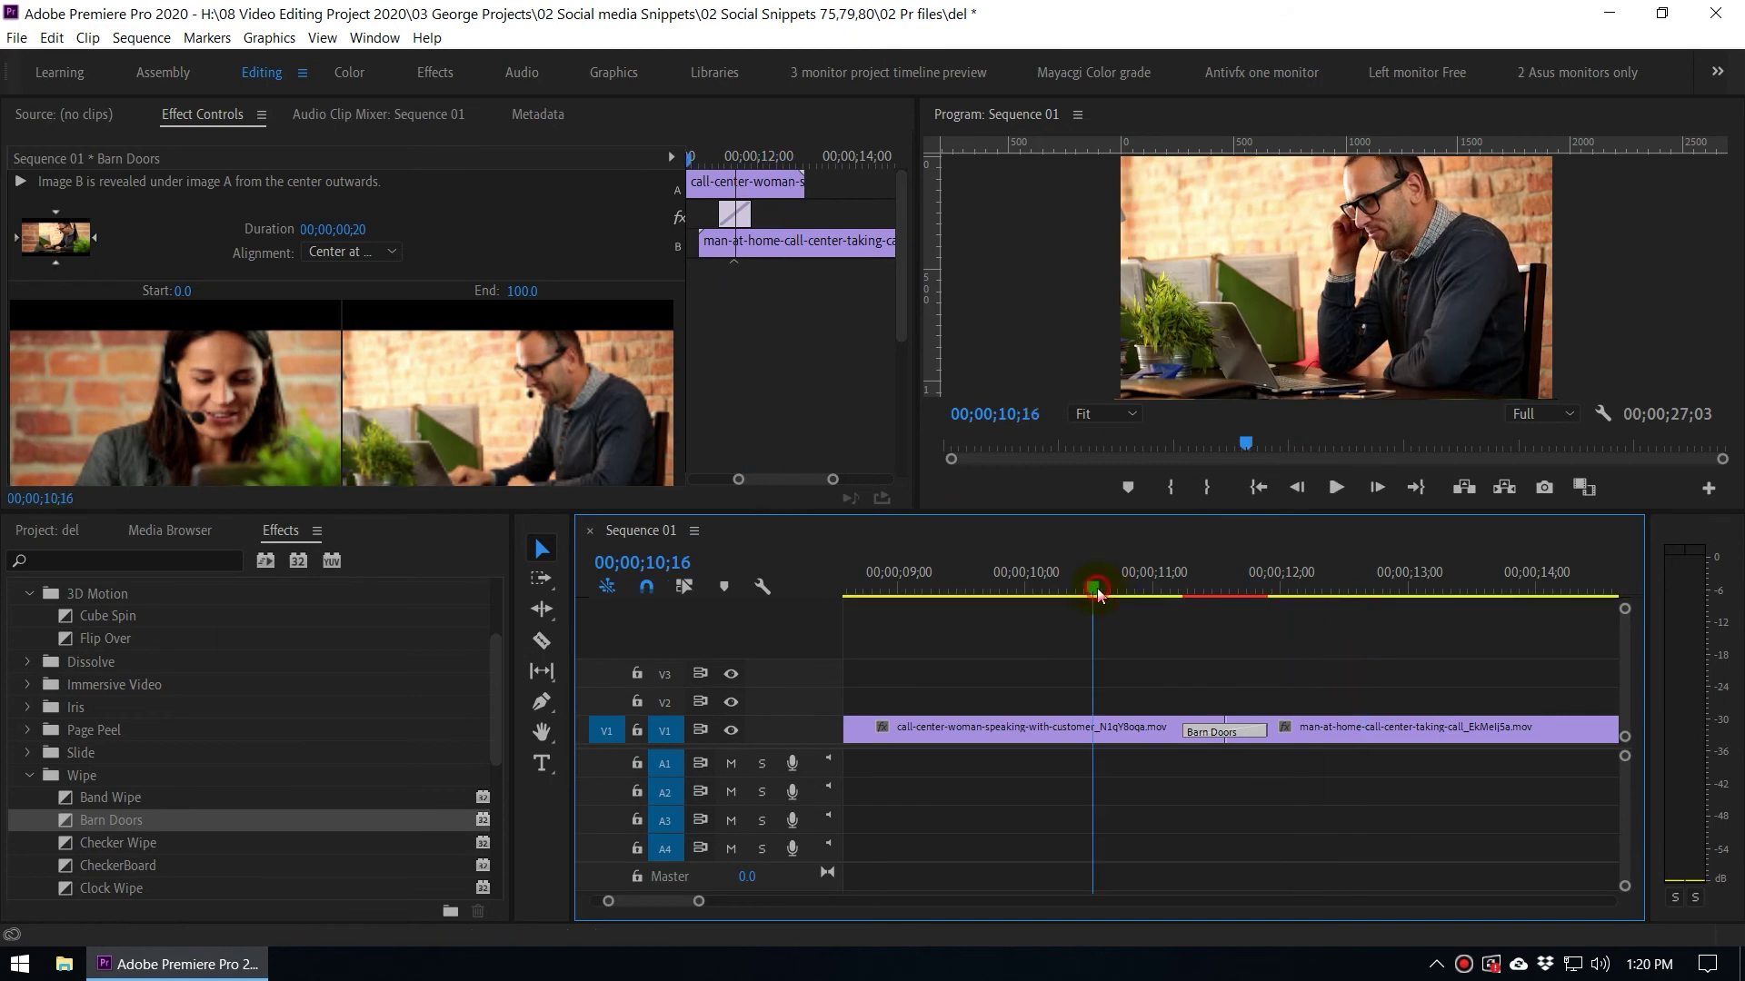
key("space")
key("space")
key("space")
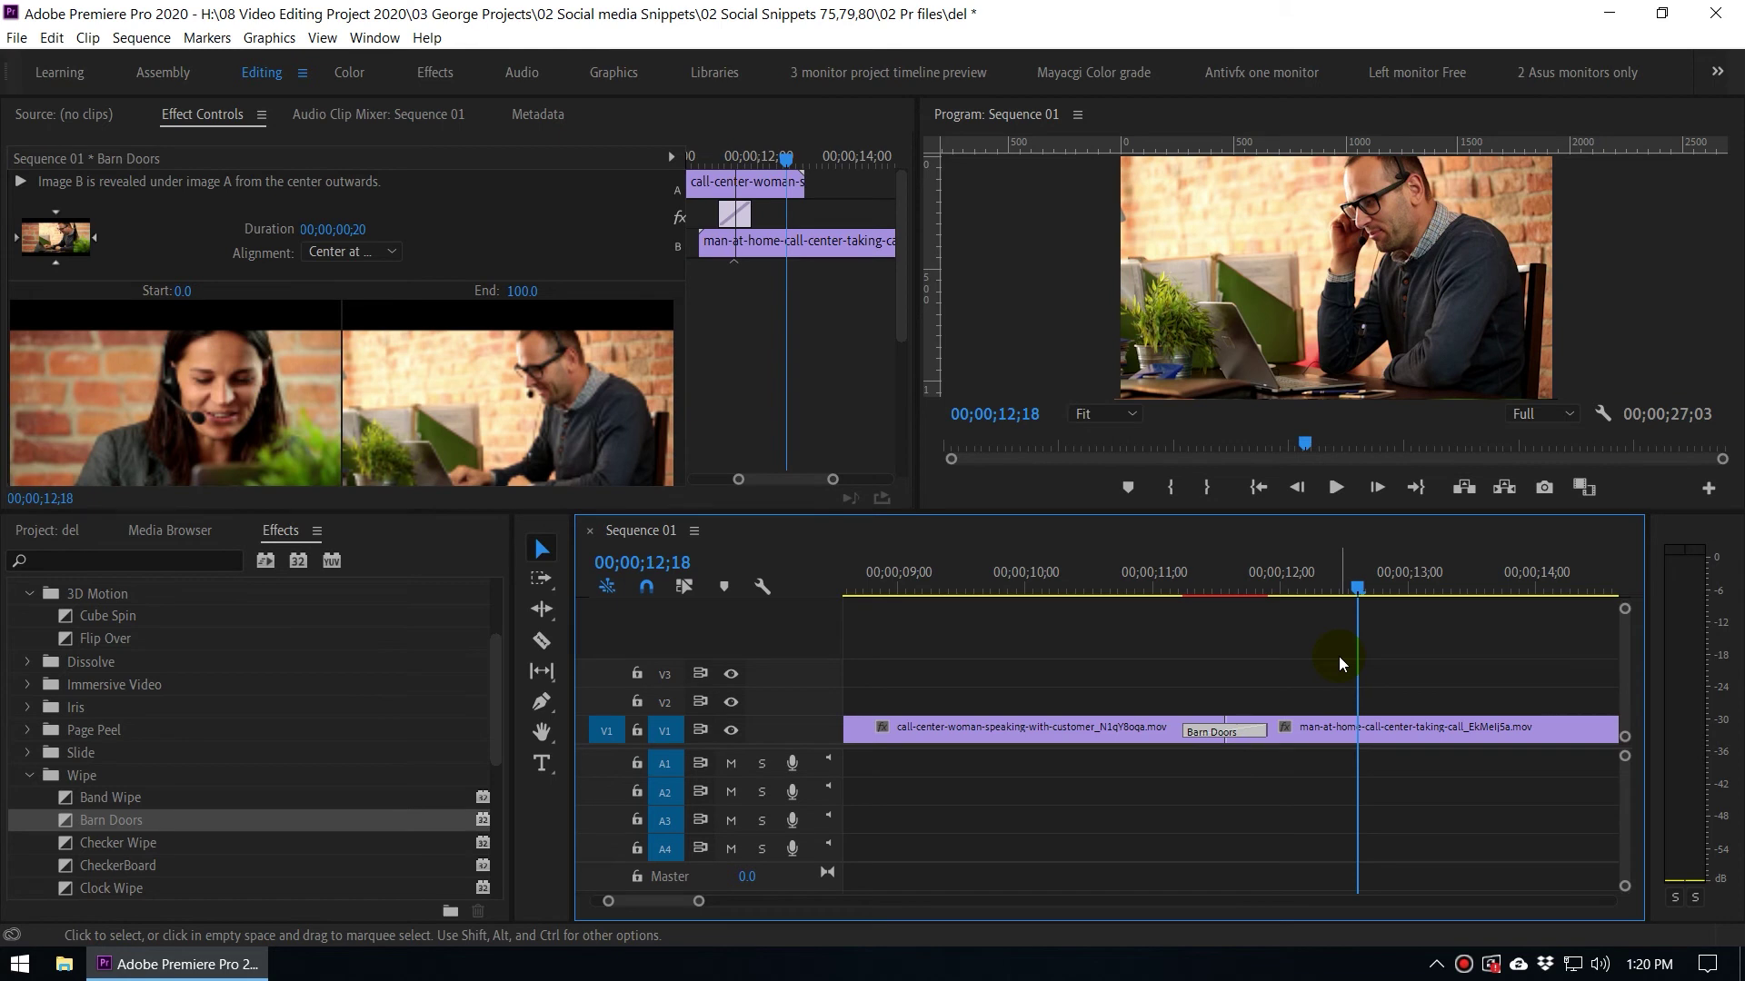
left_click(1116, 586)
key("space")
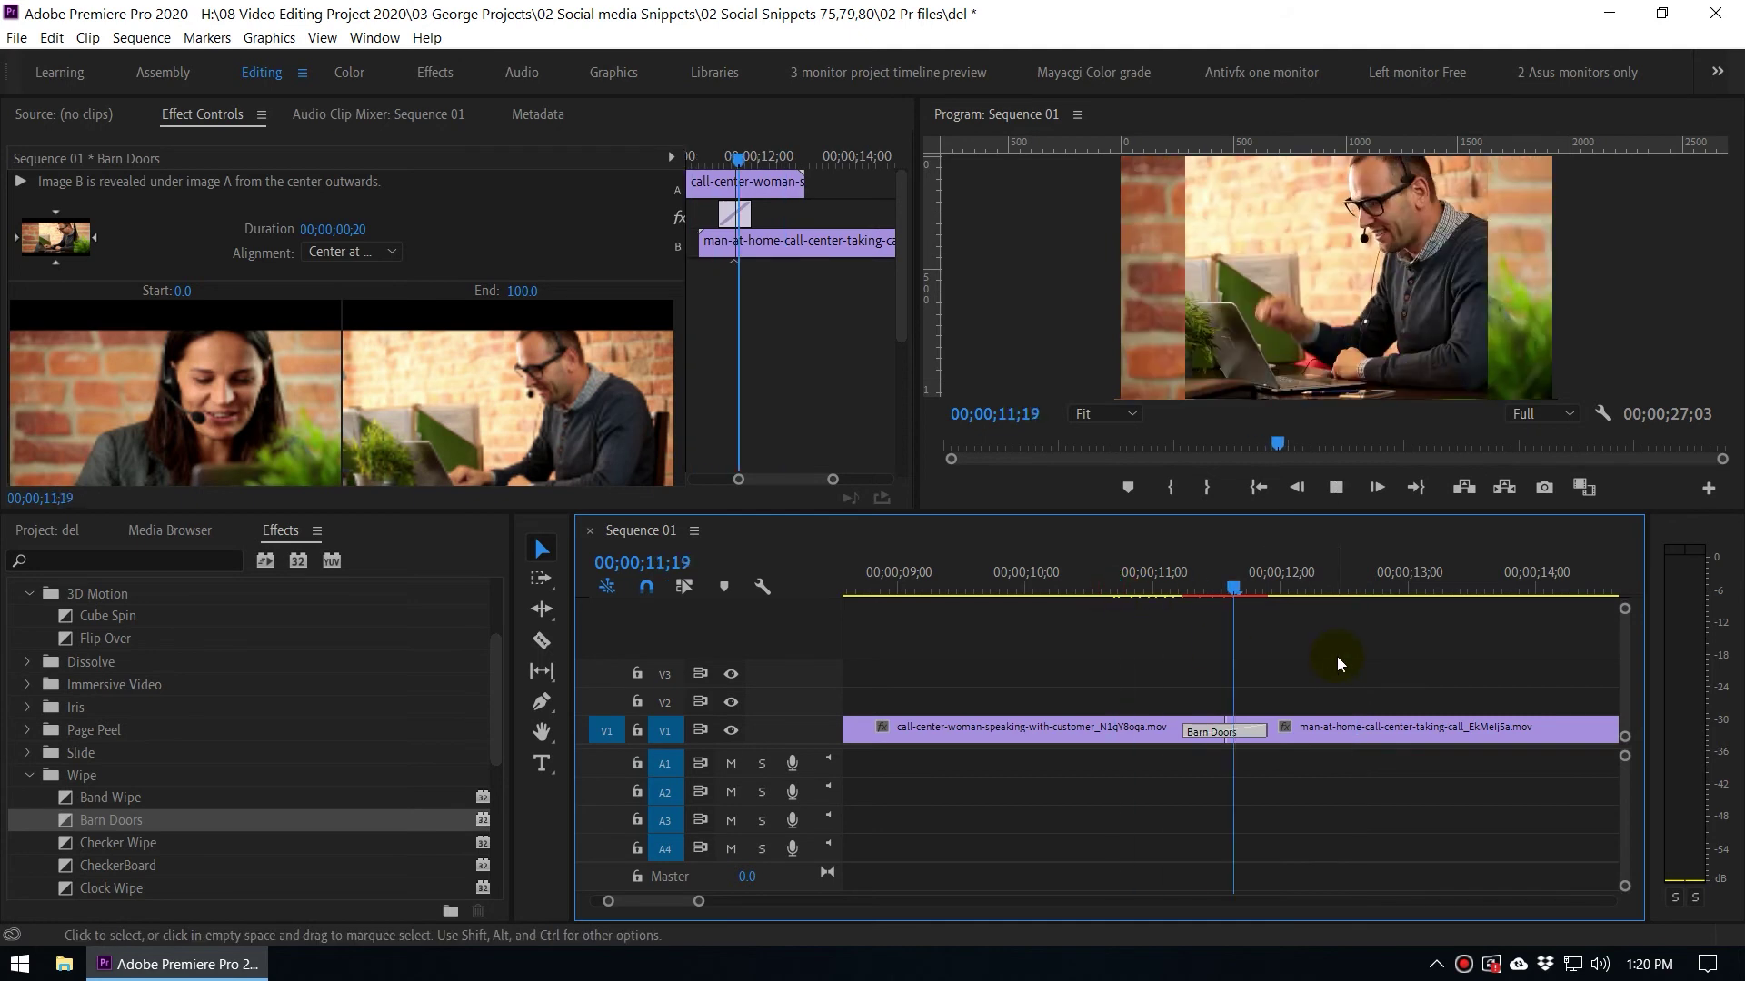
key("space")
left_click(1091, 591)
key("space")
key("space")
Step: Delete the Barn Doors transition from the cut between the two V1 clips
left_click(1253, 648)
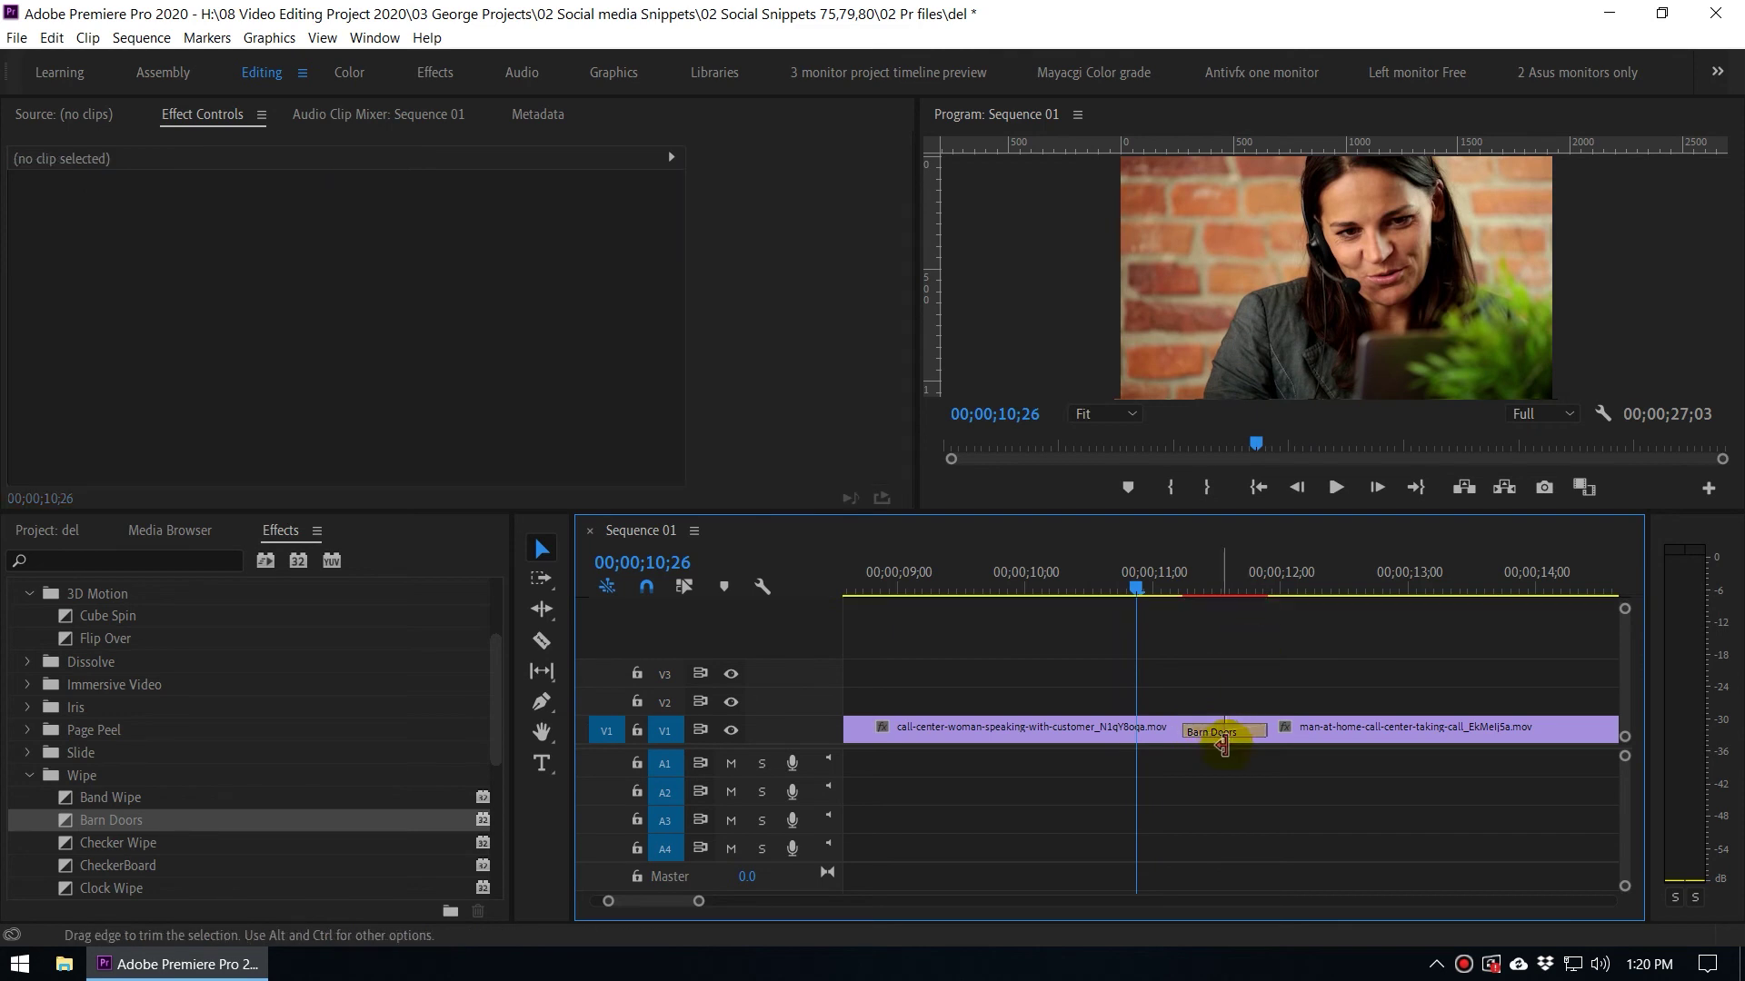
left_click(1234, 731)
key("Delete")
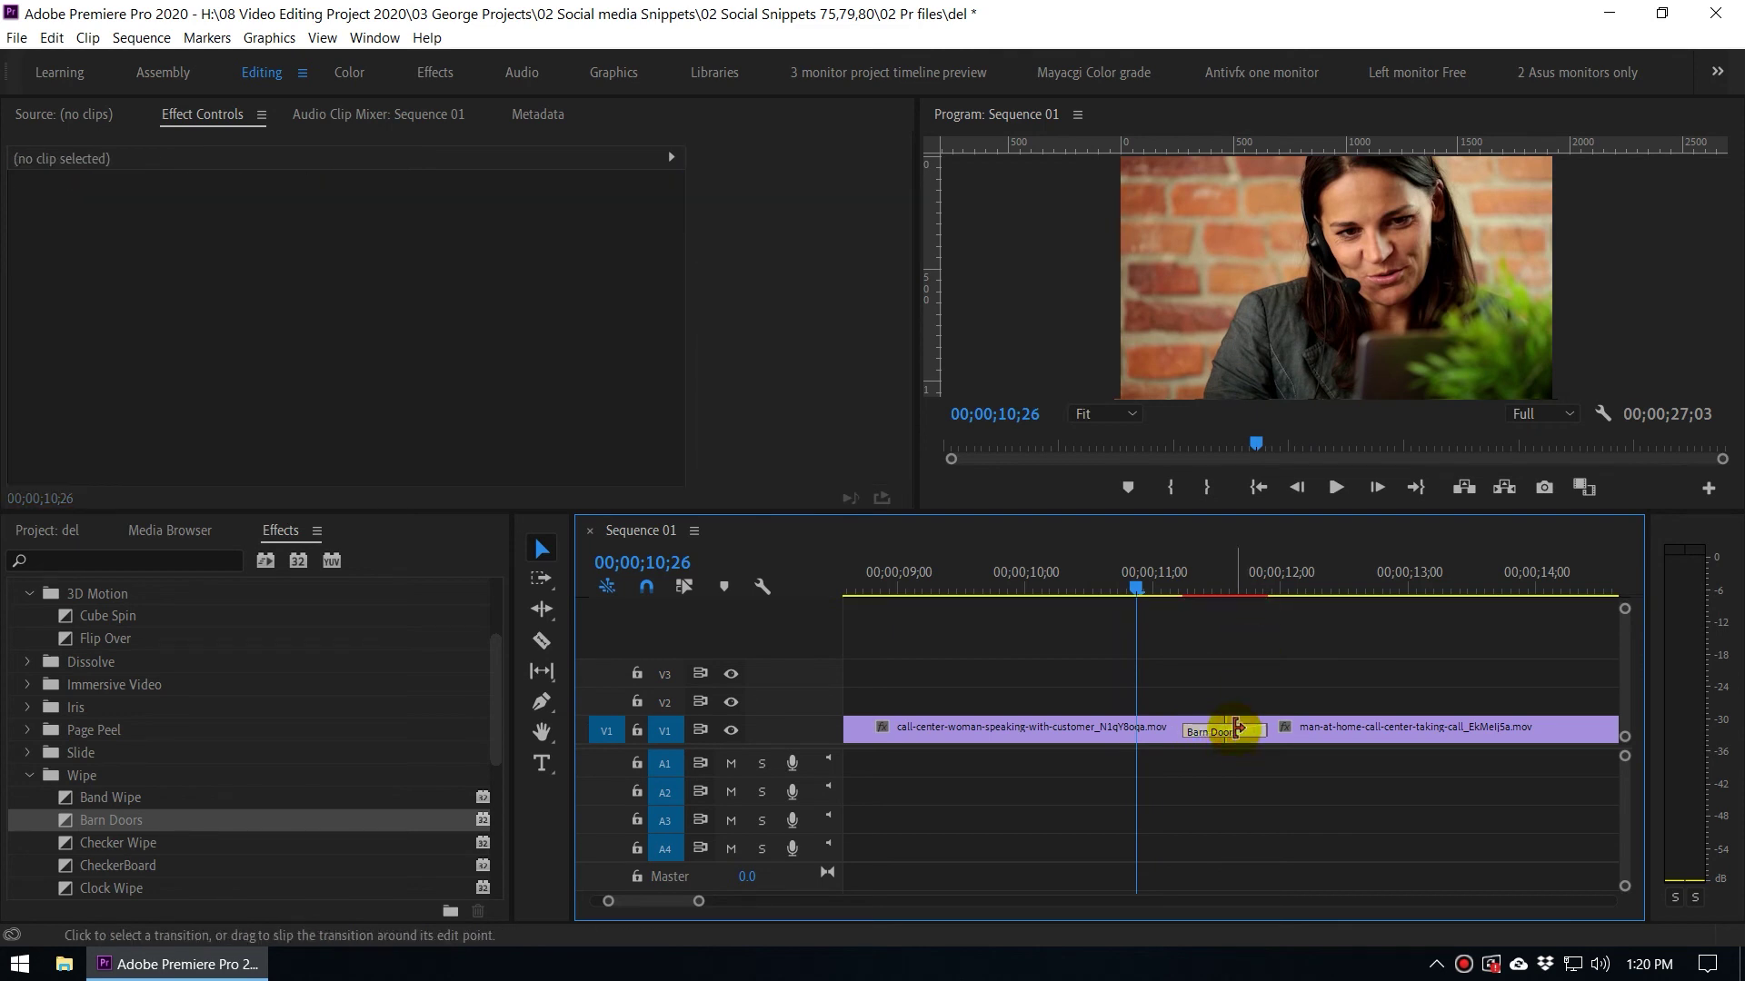
Step: Filter the effects list by "cros" and move the playhead to 00;00;11;02, shortly before the cut
left_click(113, 561)
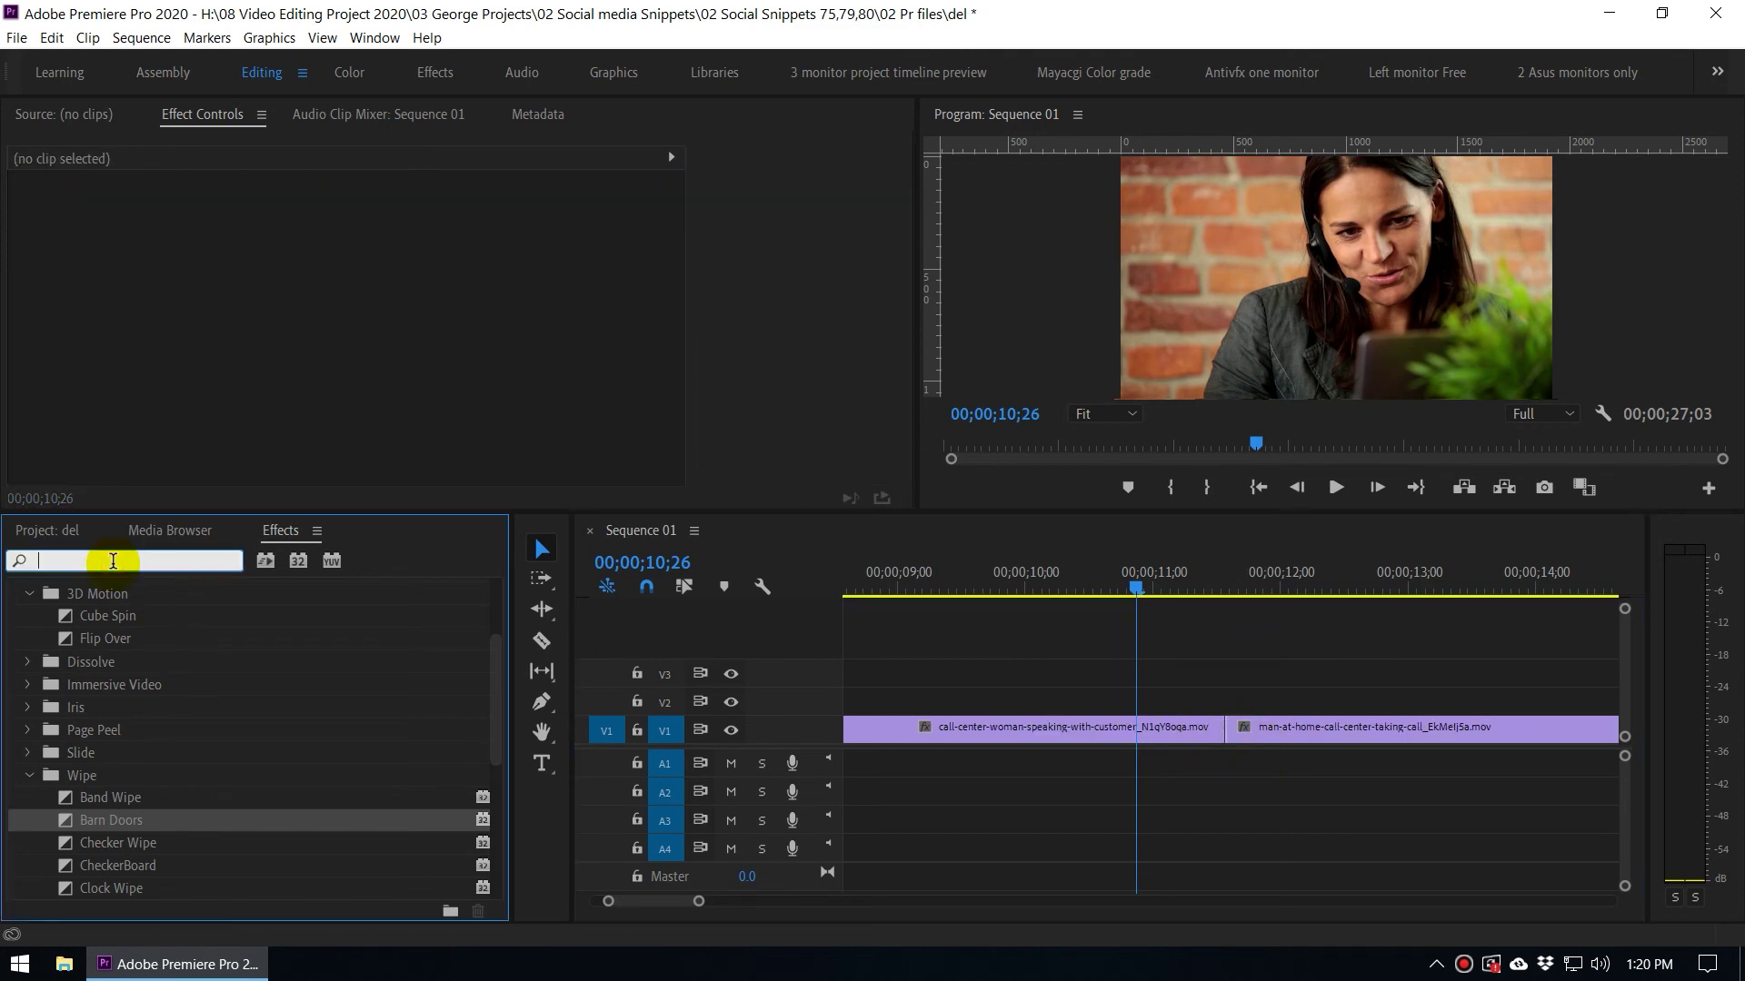
left_click(489, 678)
left_click_drag(493, 712, 487, 795)
left_click(72, 561)
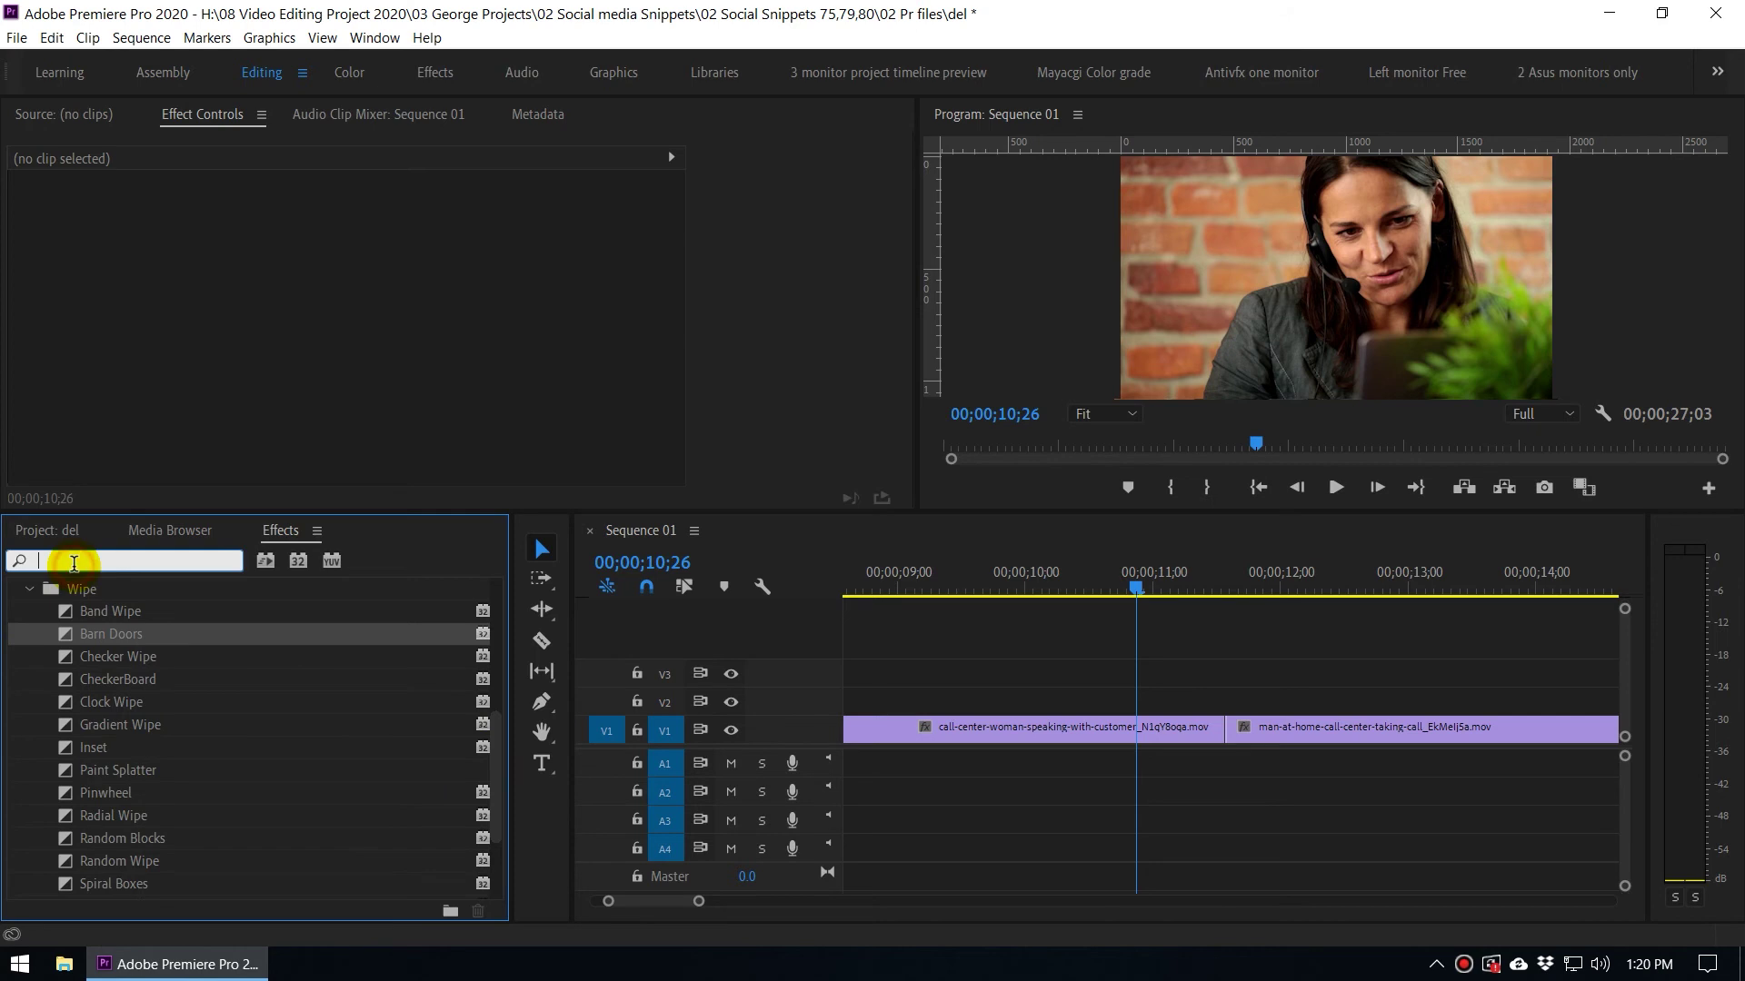
type("cros")
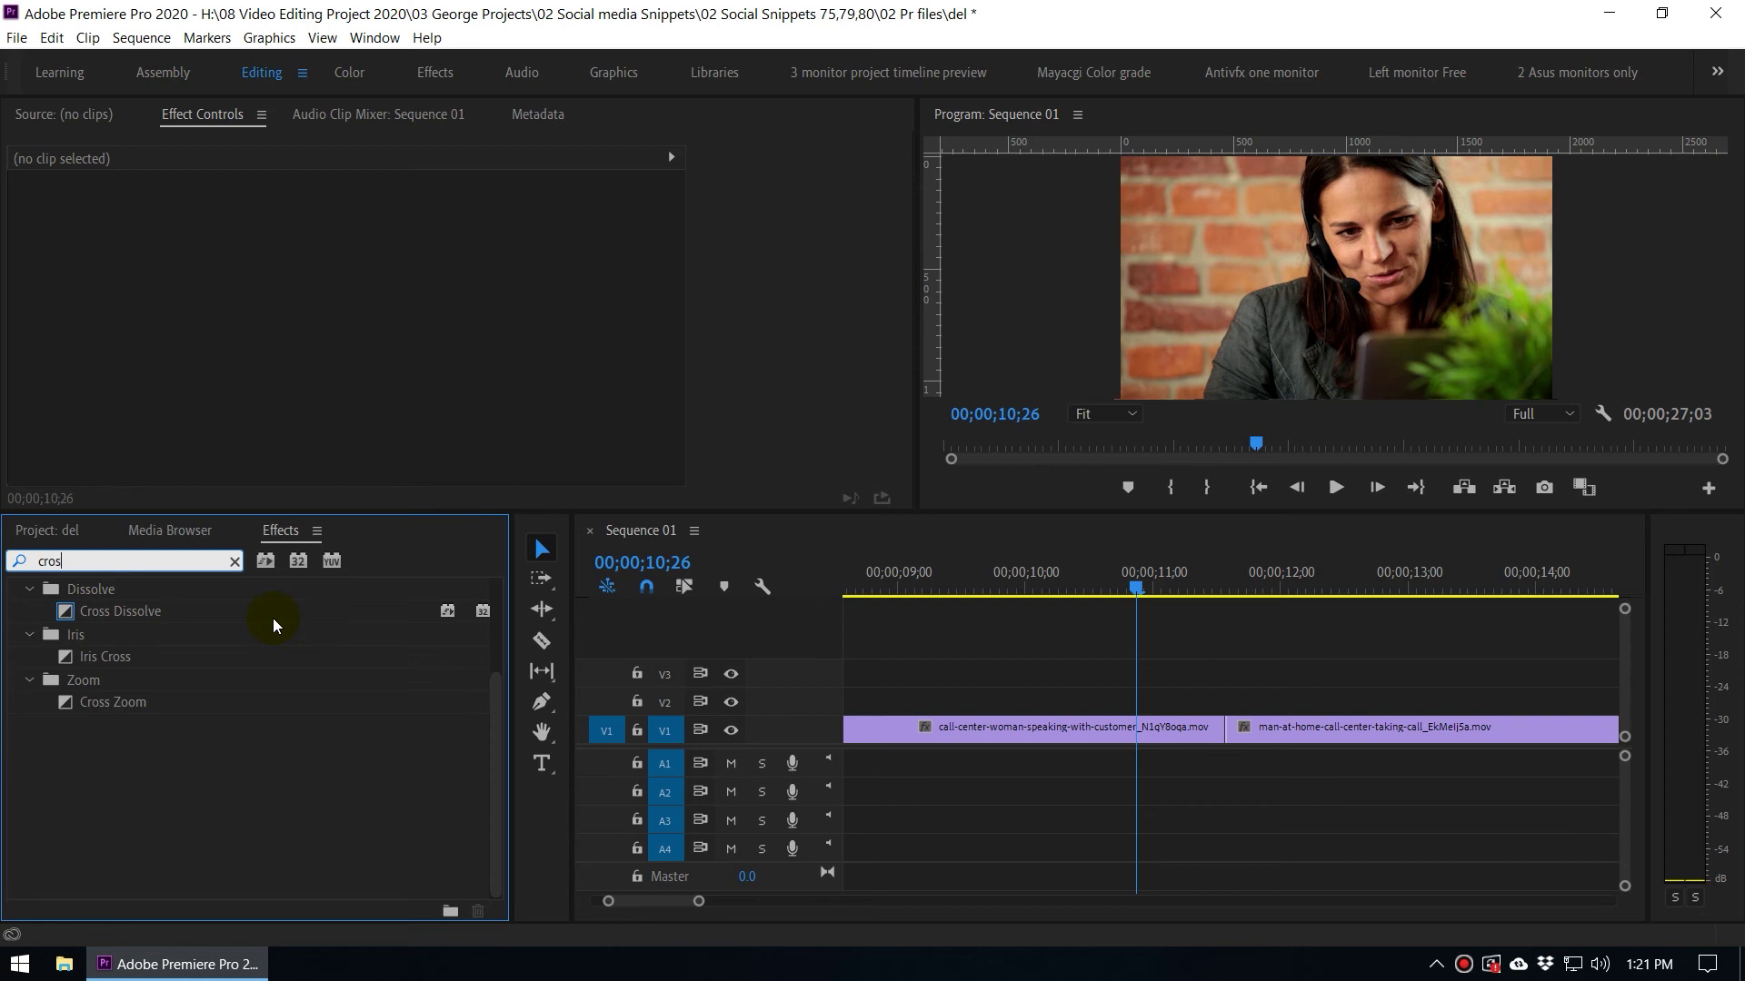
left_click_drag(1134, 590, 1164, 592)
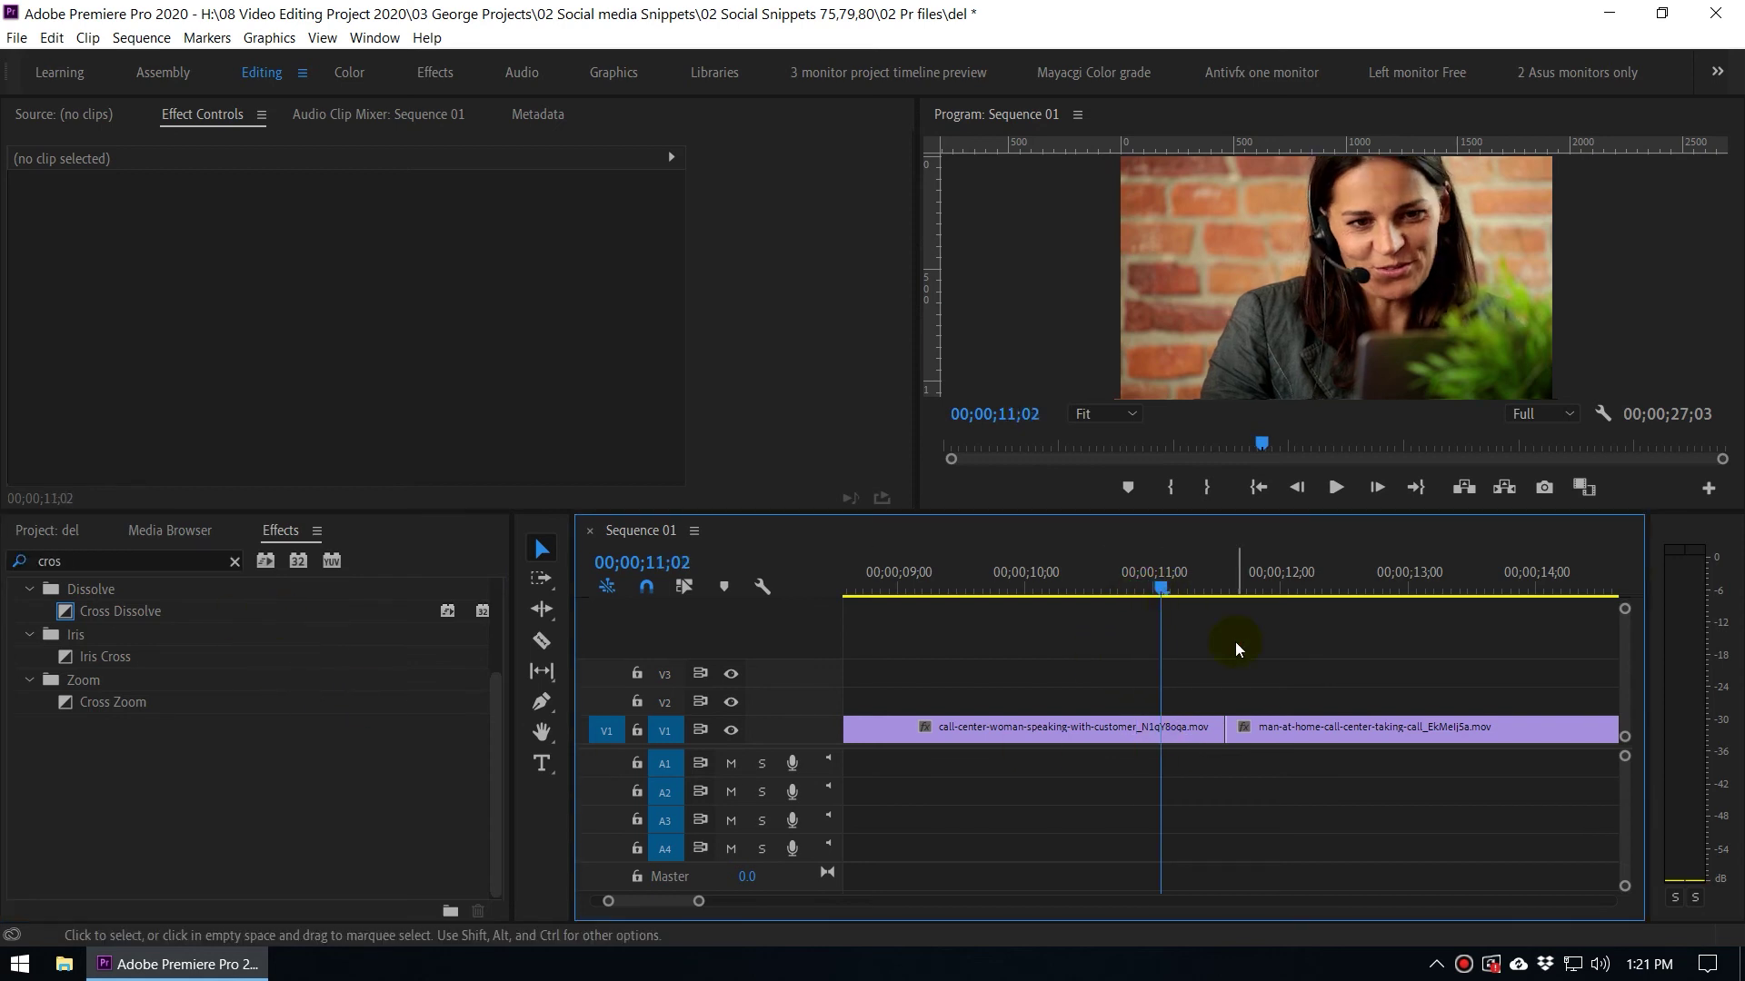
Step: Apply the default Cross Dissolve transition to the cut between the two V1 clips and move the playhead to 00;00;10;29
mouse_move(1187, 587)
left_mouse_down()
mouse_move(1253, 604)
mouse_move(1167, 600)
left_mouse_up()
left_click(89, 38)
left_click(141, 37)
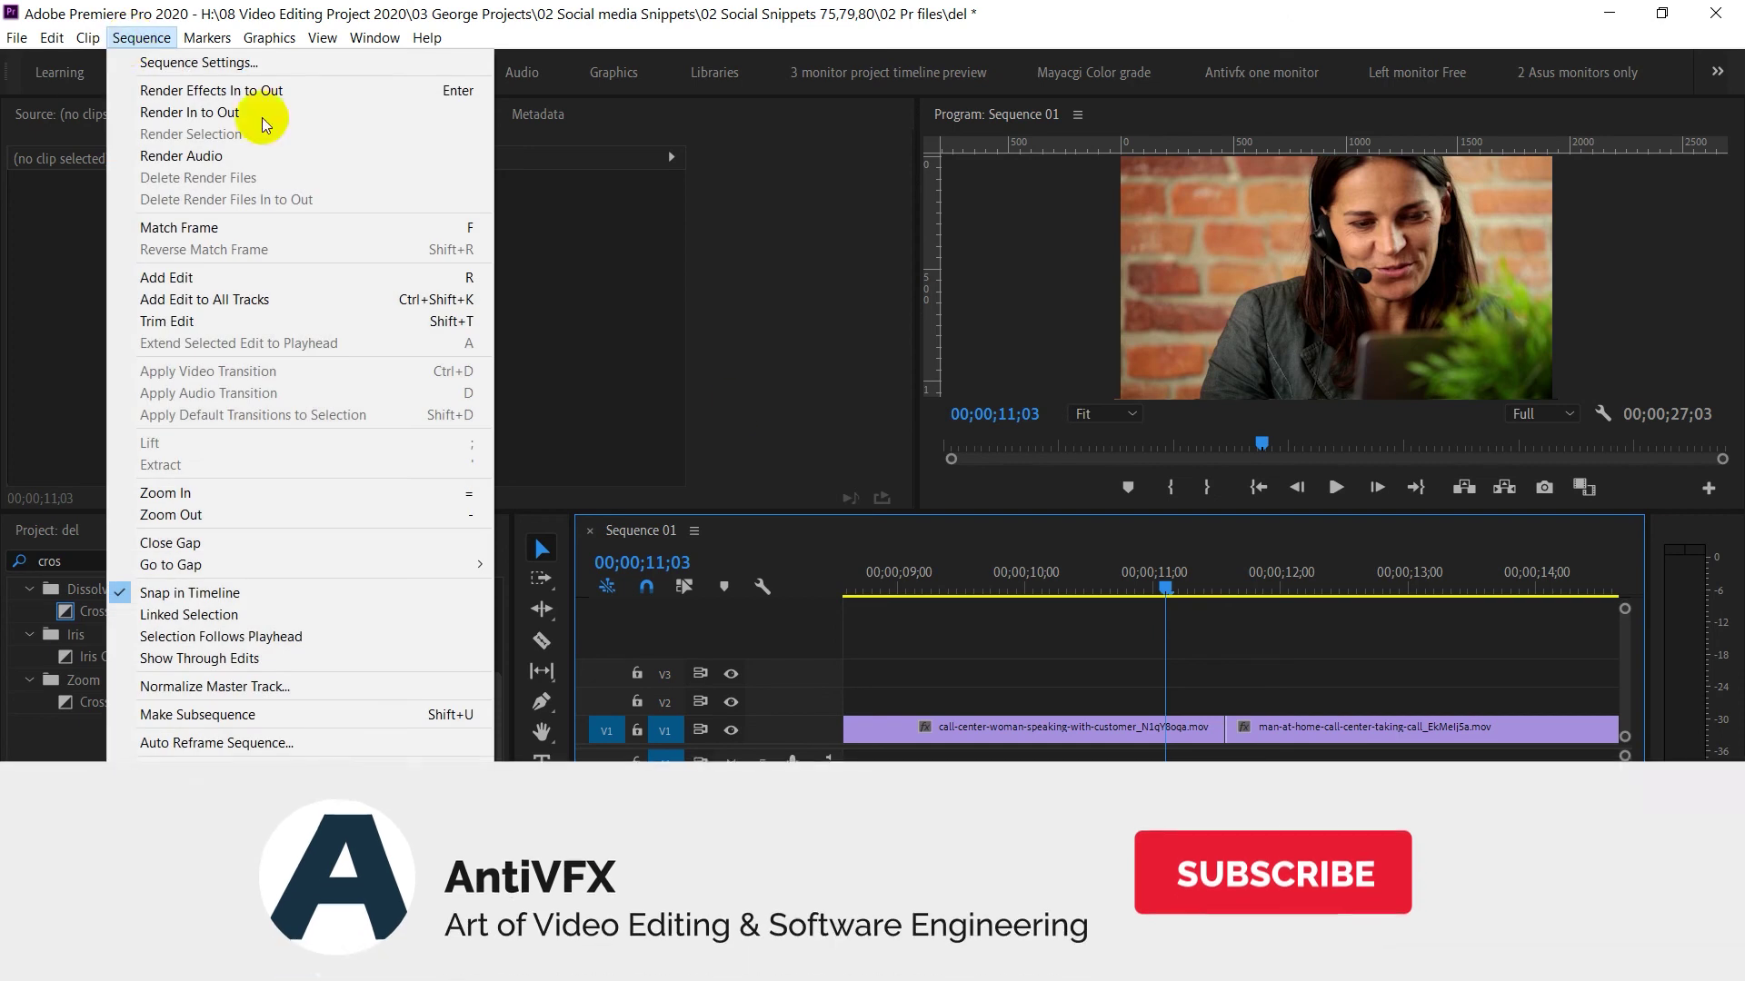
left_click(1218, 727)
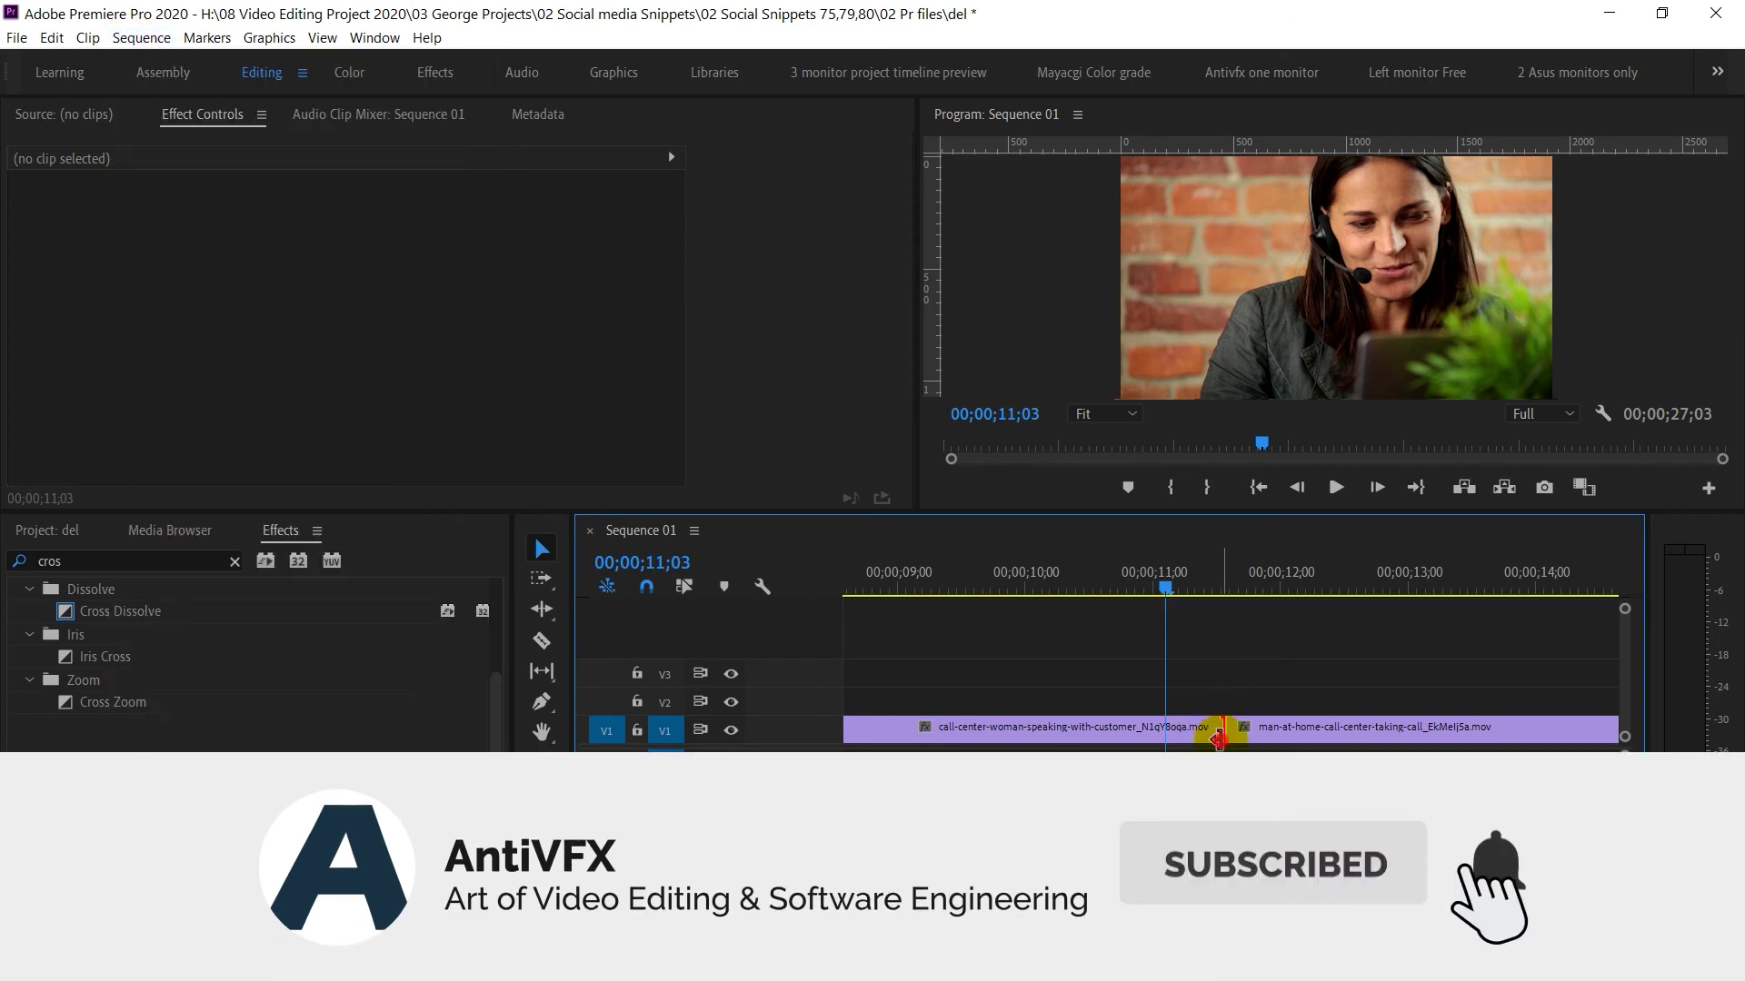
left_click(140, 37)
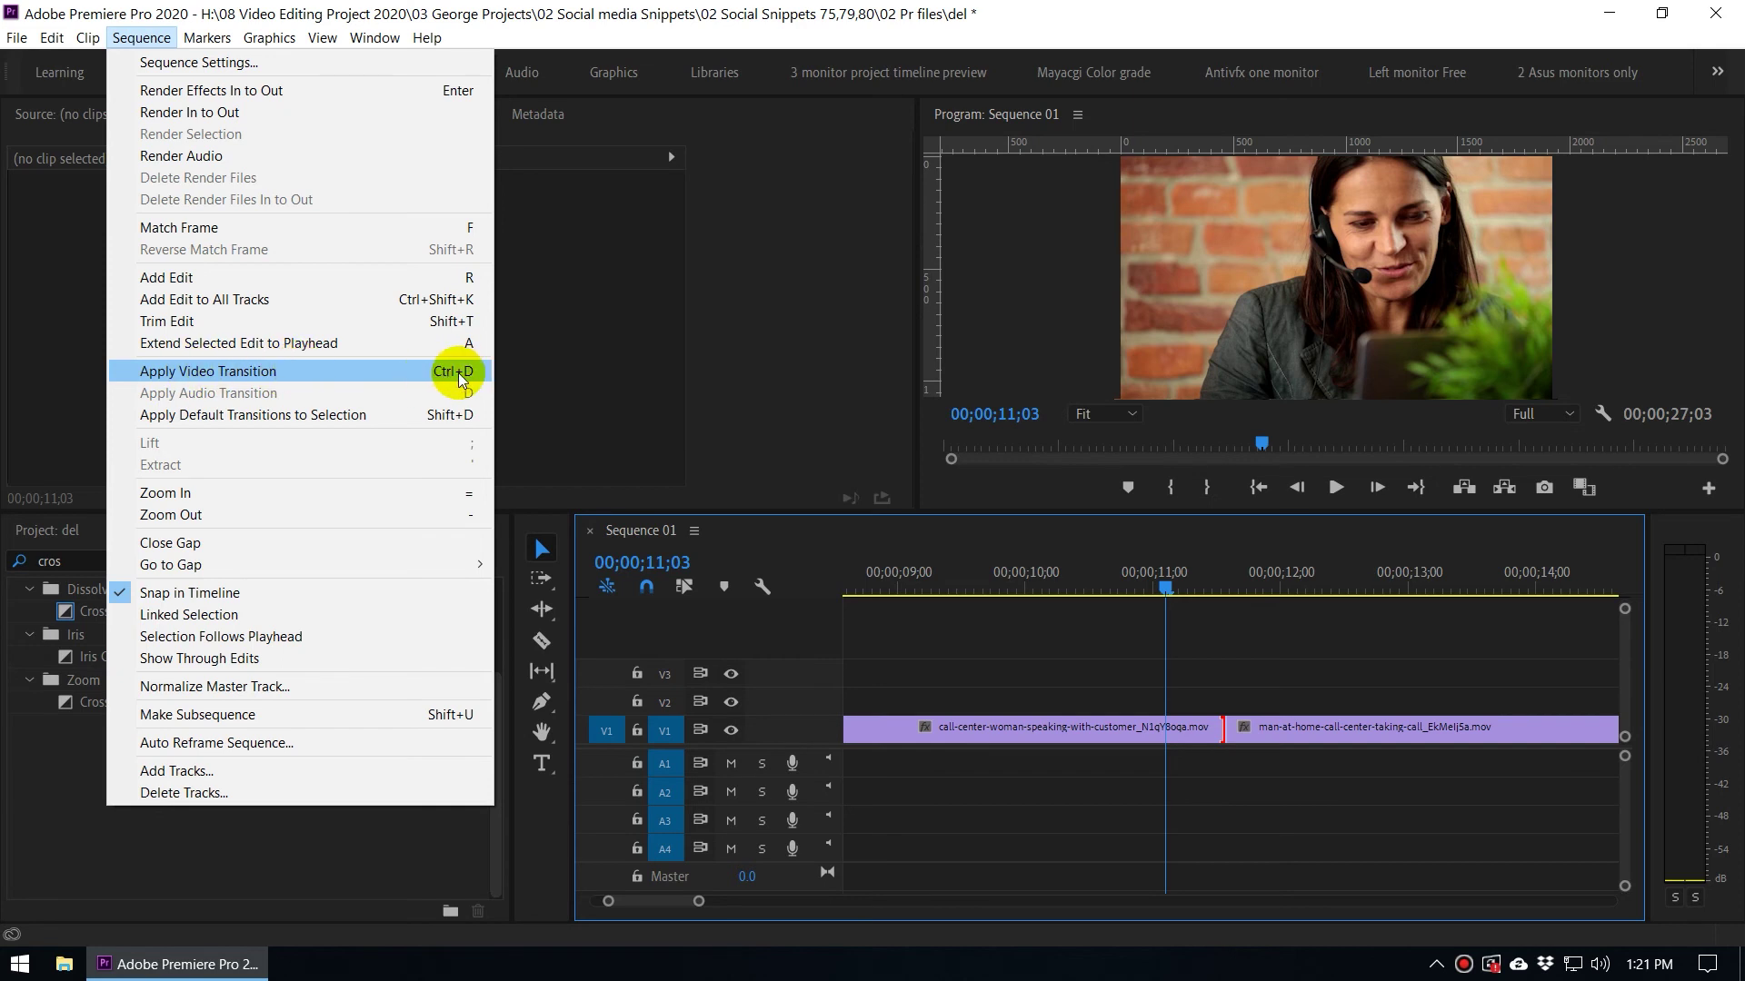
left_click(1265, 655)
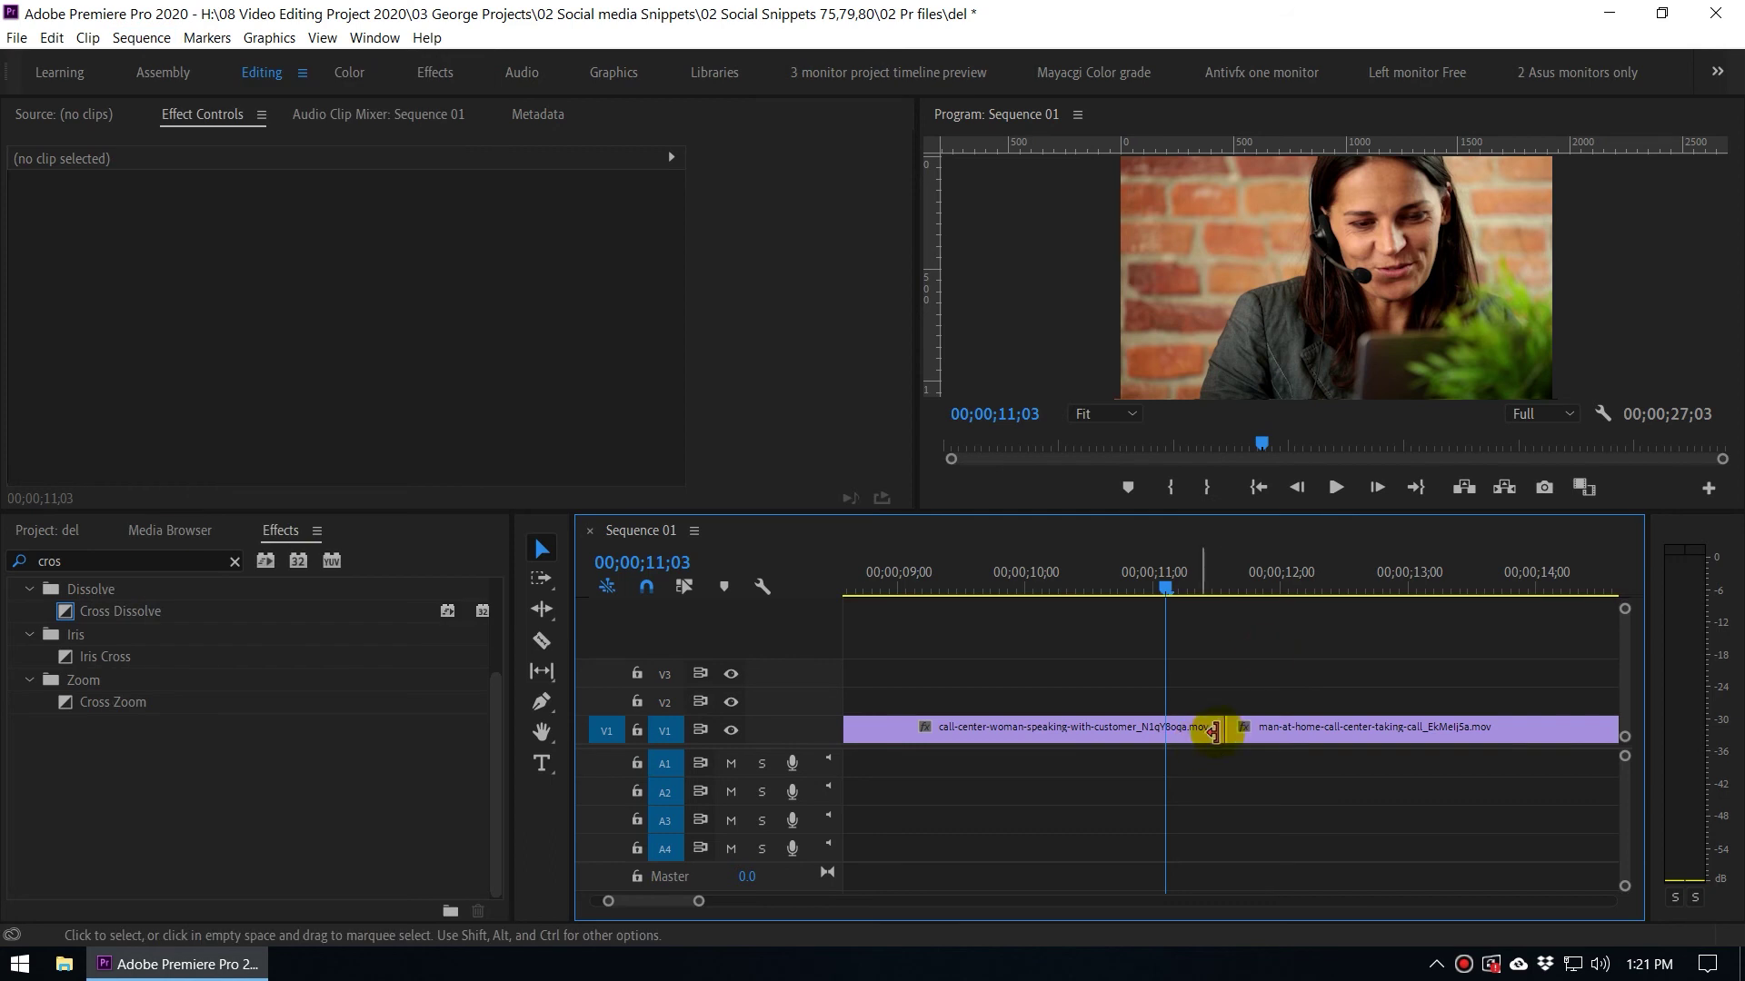
left_click(1216, 729)
key("ctrl+d")
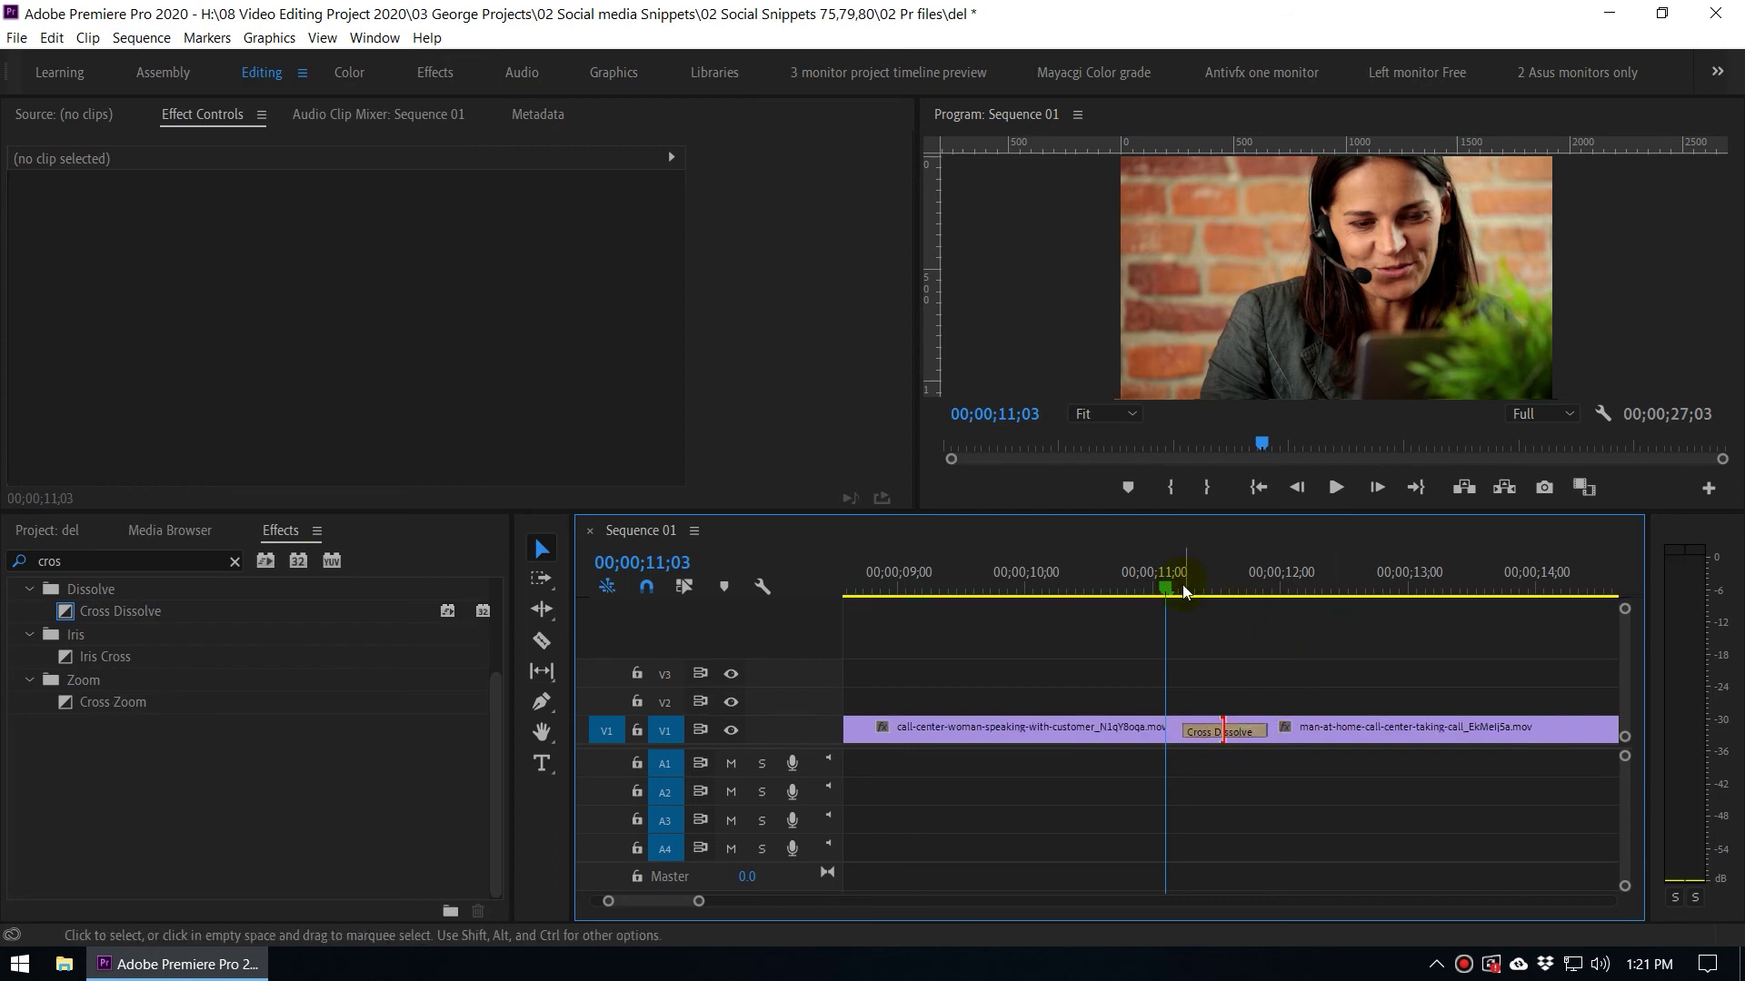
mouse_move(1174, 590)
left_mouse_down()
mouse_move(1272, 589)
mouse_move(1149, 605)
left_mouse_up()
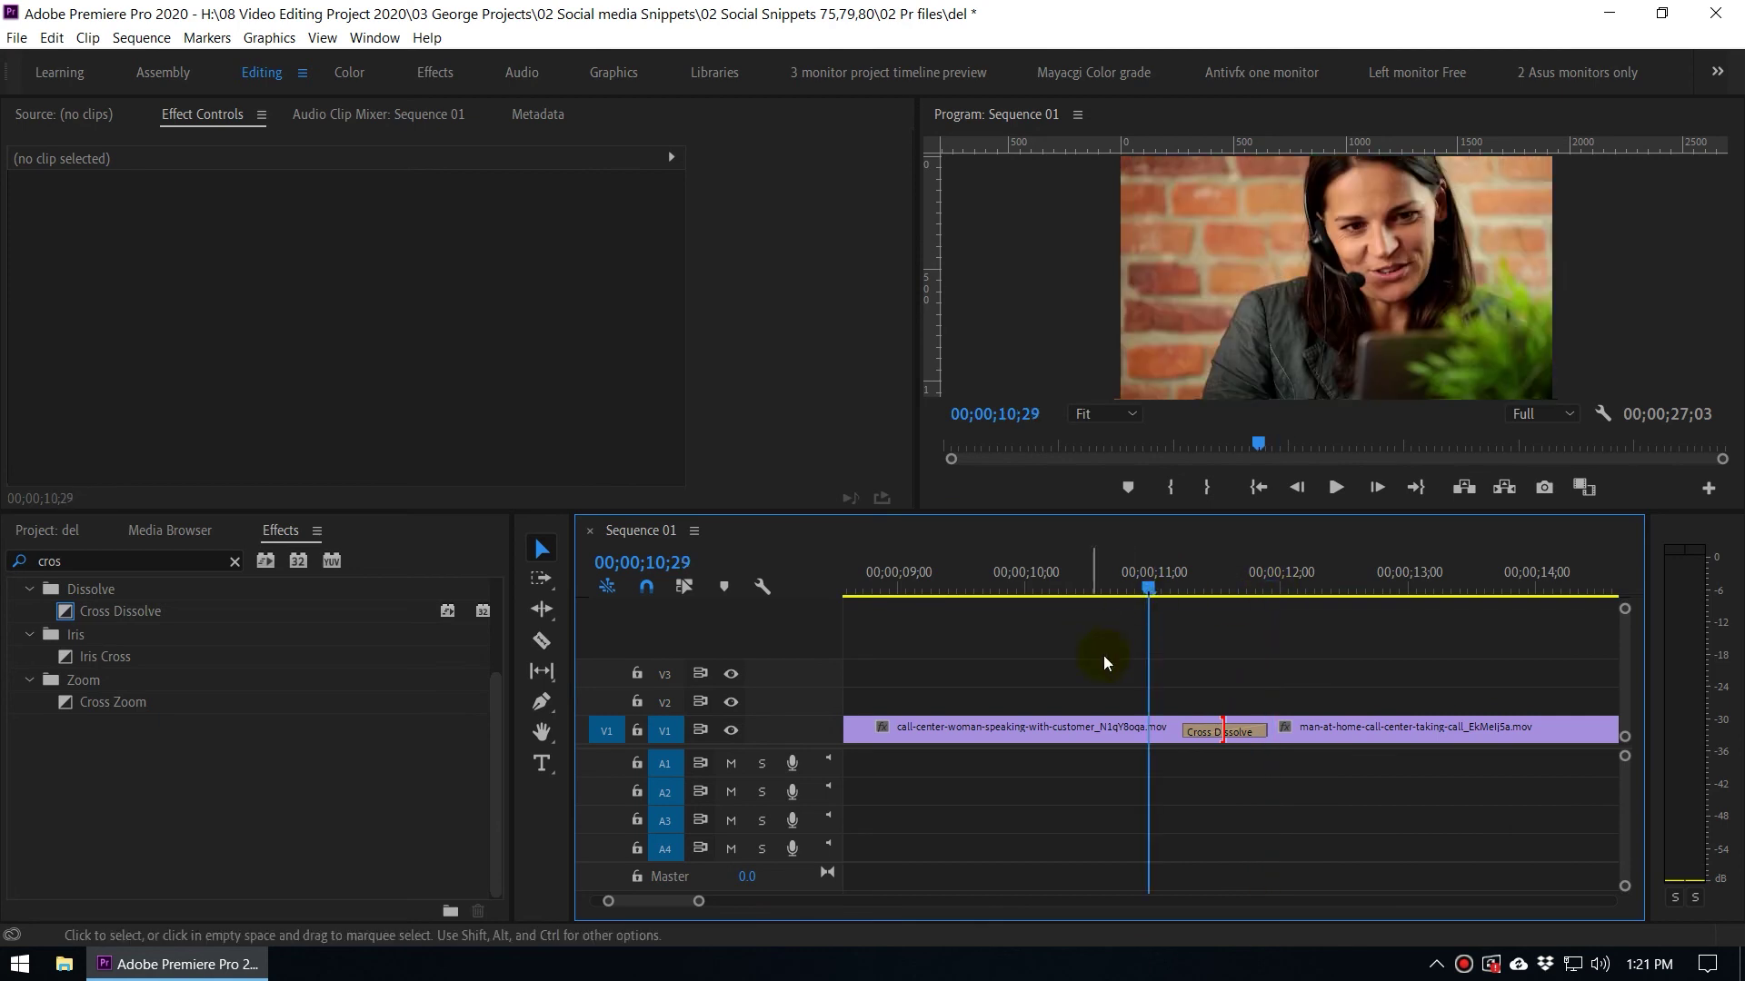
Step: Set Cross Zoom as the default video transition
left_click(143, 792)
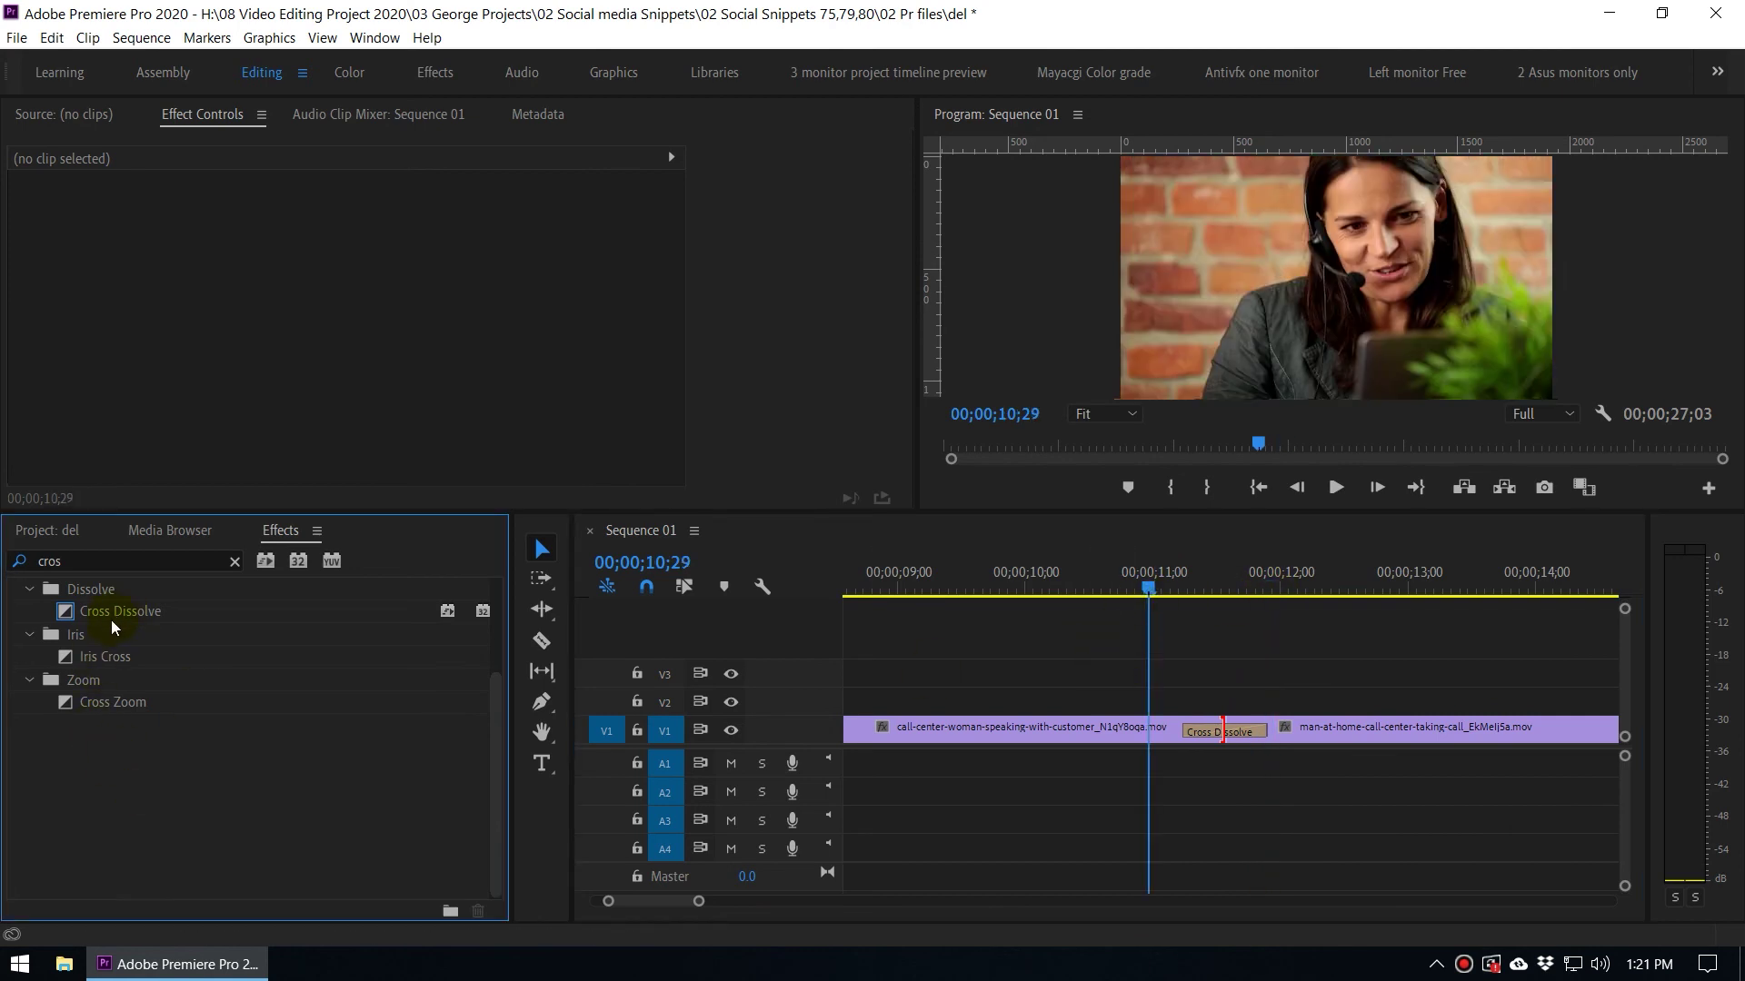
left_click(93, 704)
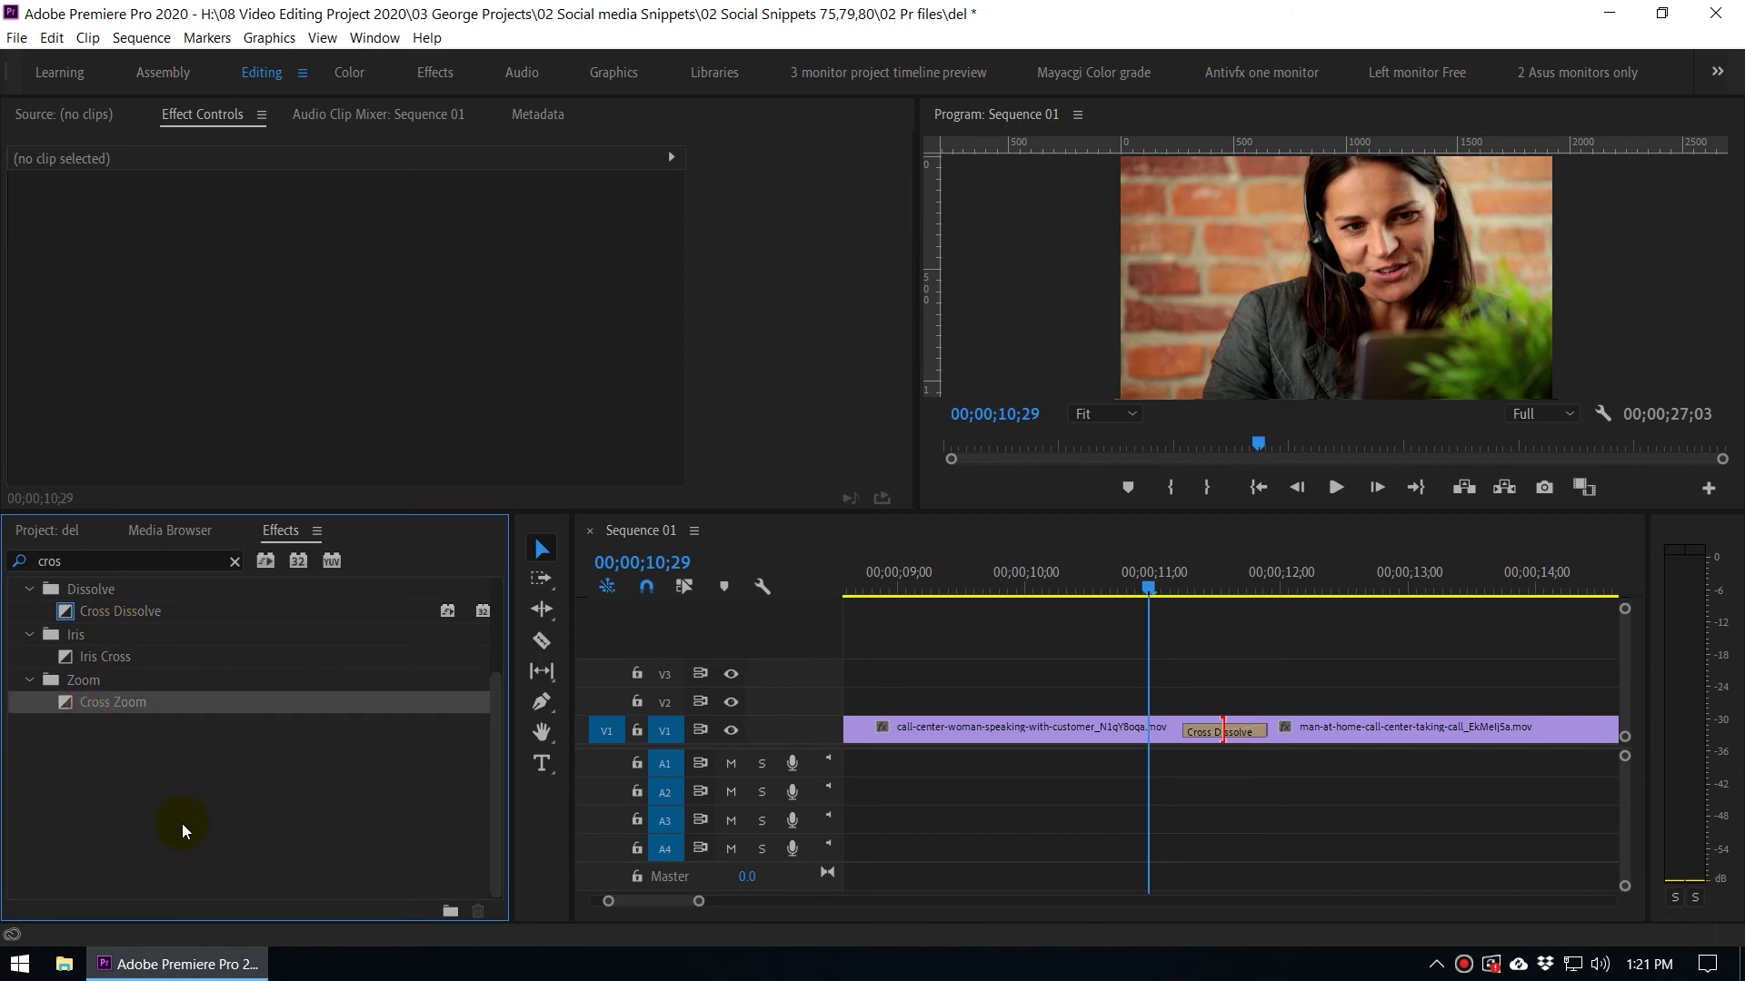
right_click(101, 702)
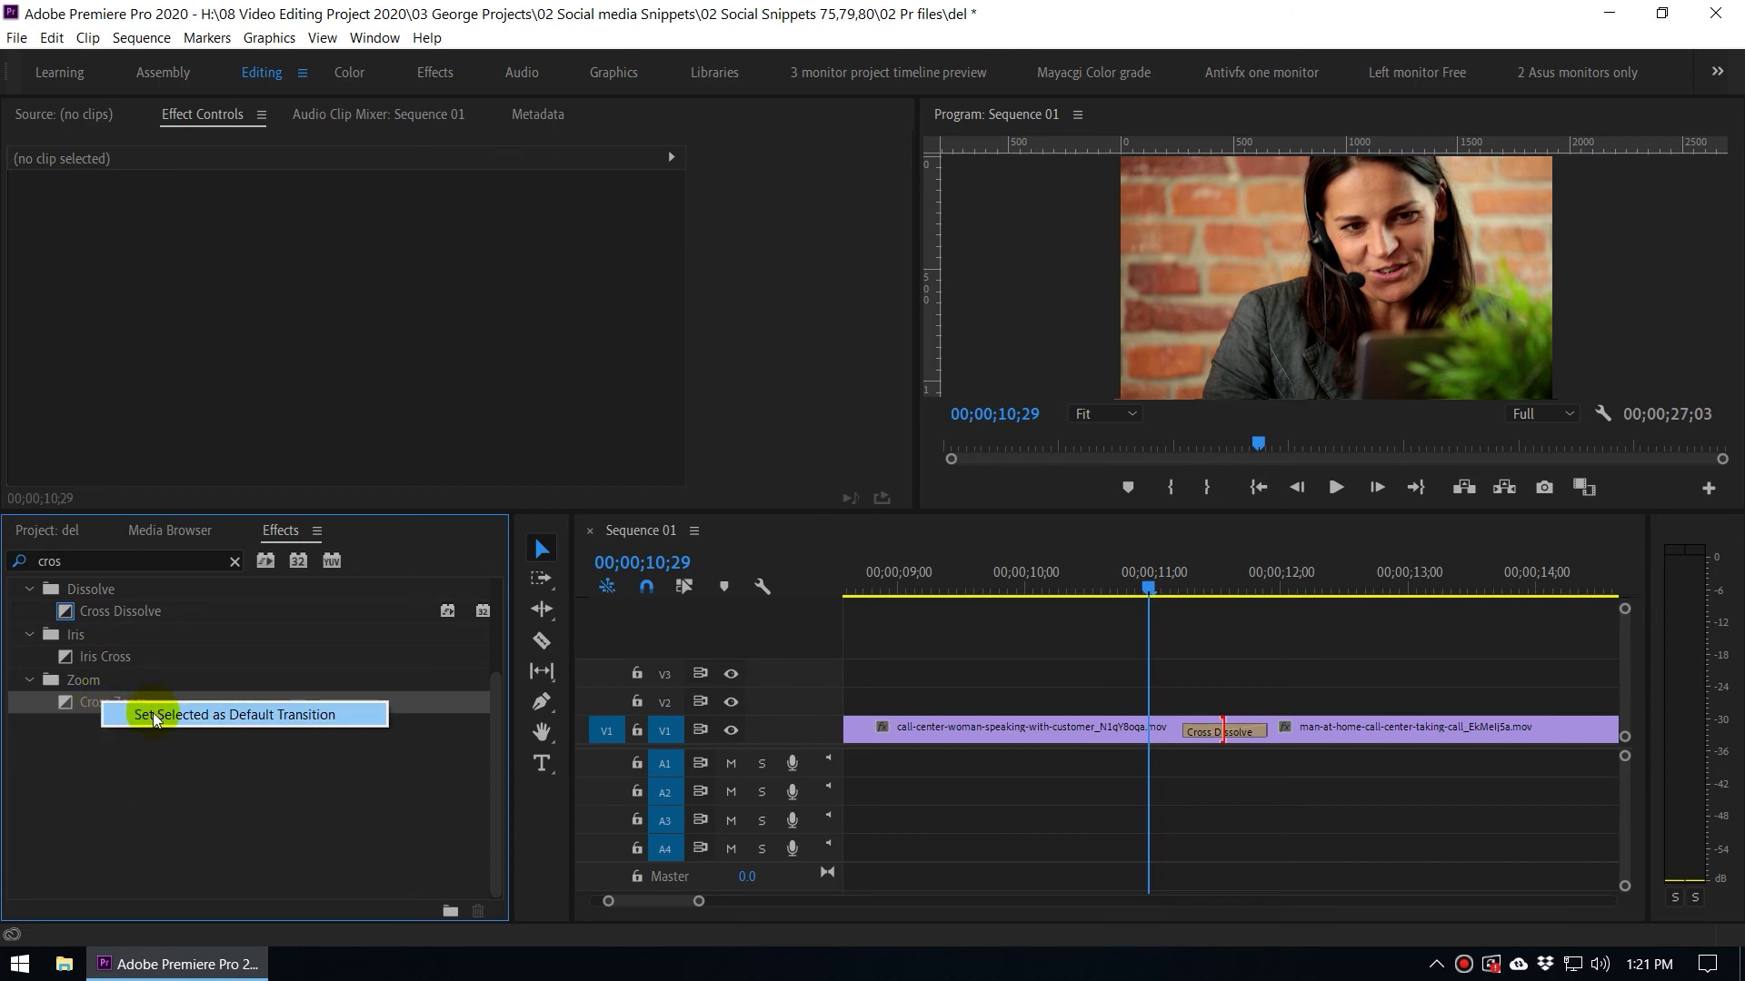
left_click(152, 713)
left_click(154, 780)
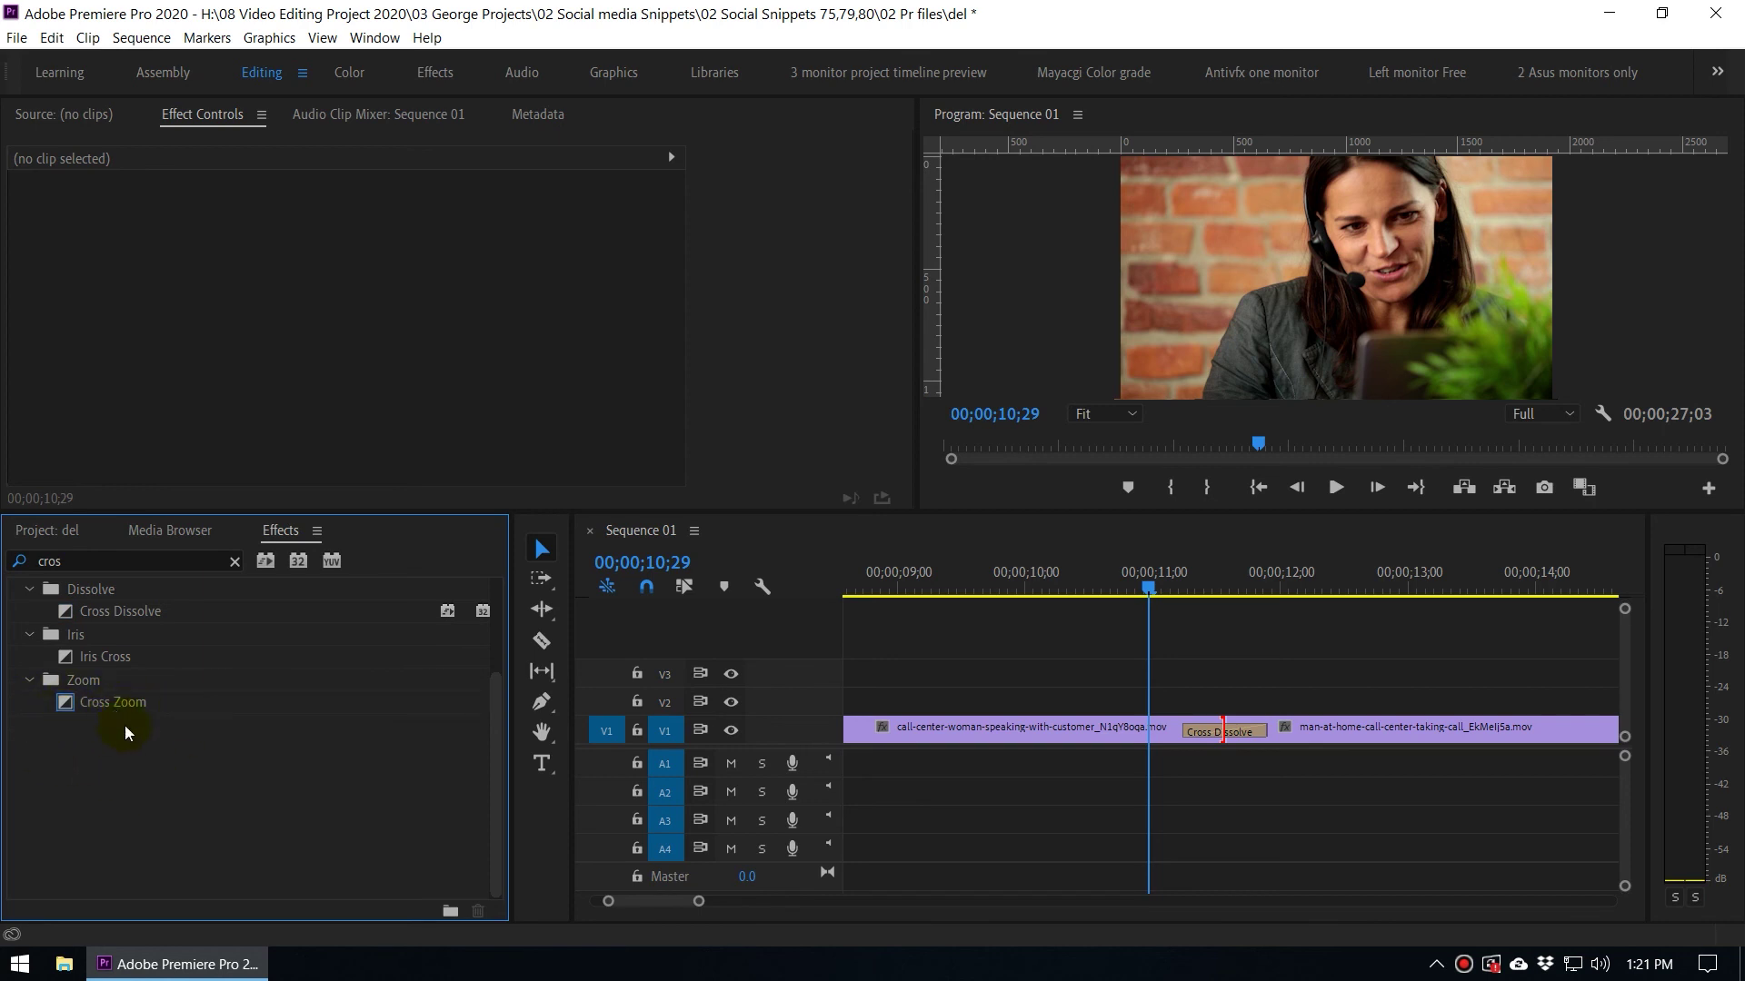
Step: Replace the Cross Dissolve at the cut with the default Cross Zoom and move the playhead to 00;00;10;15
left_click(1215, 672)
left_click(1241, 733)
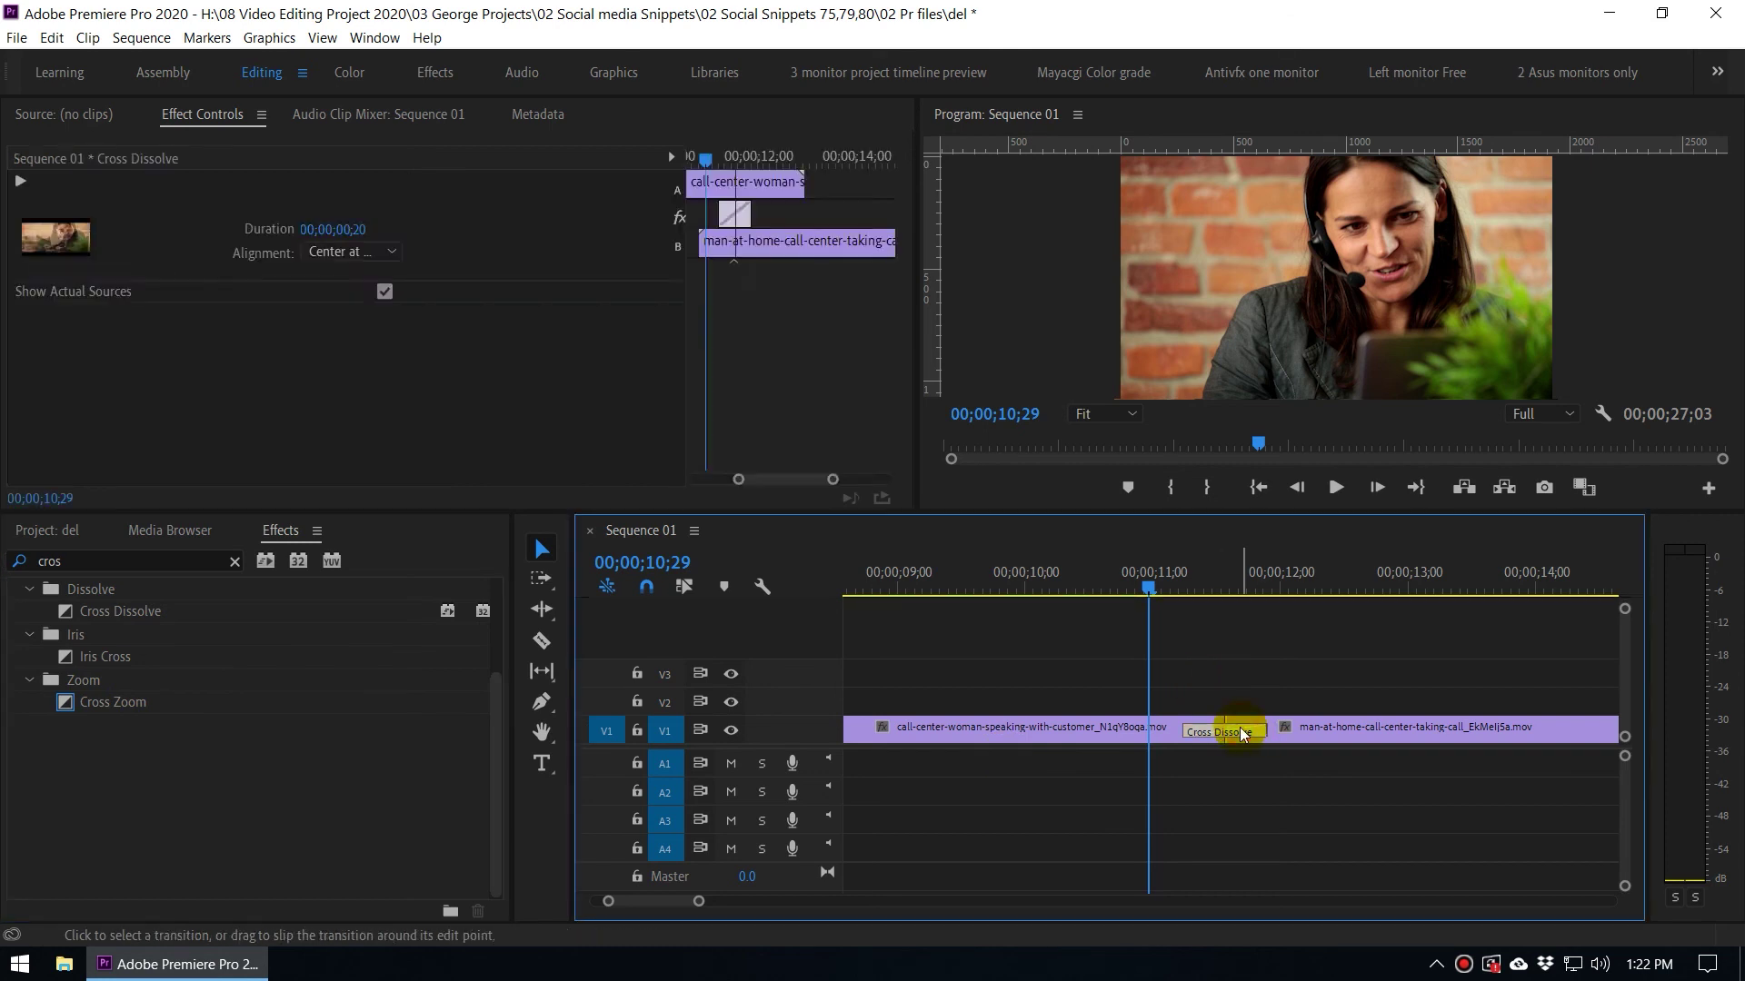
key("Delete")
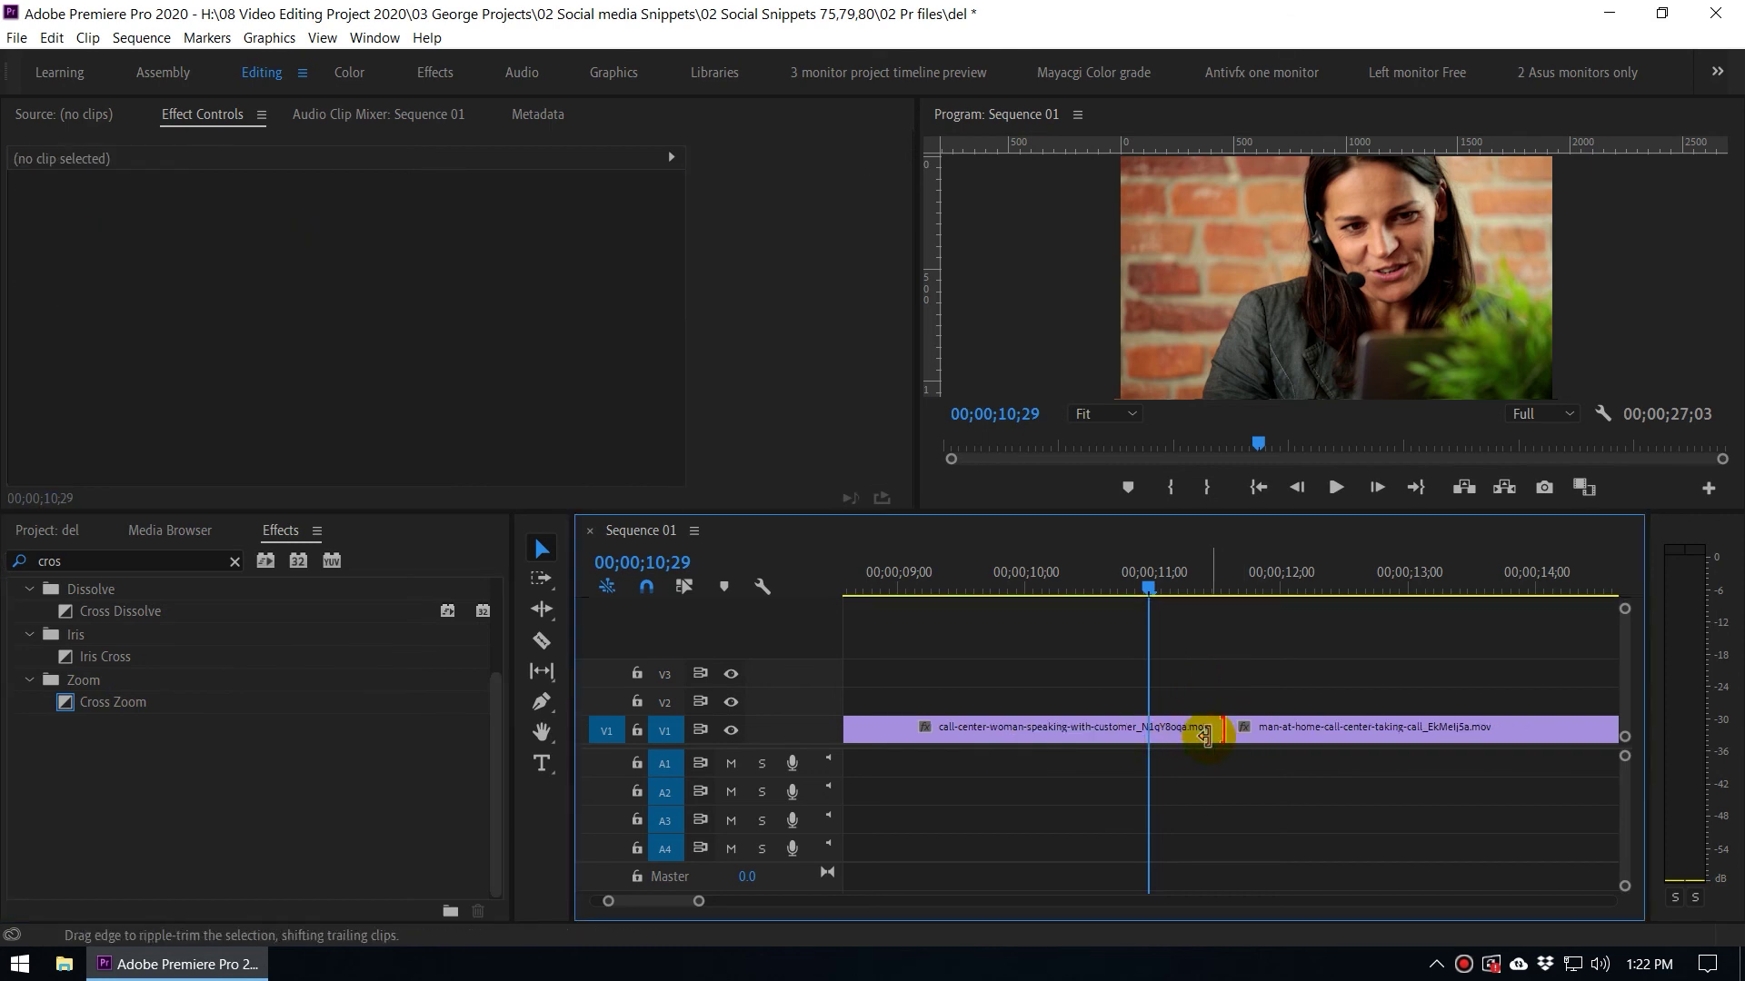
key("ctrl+d")
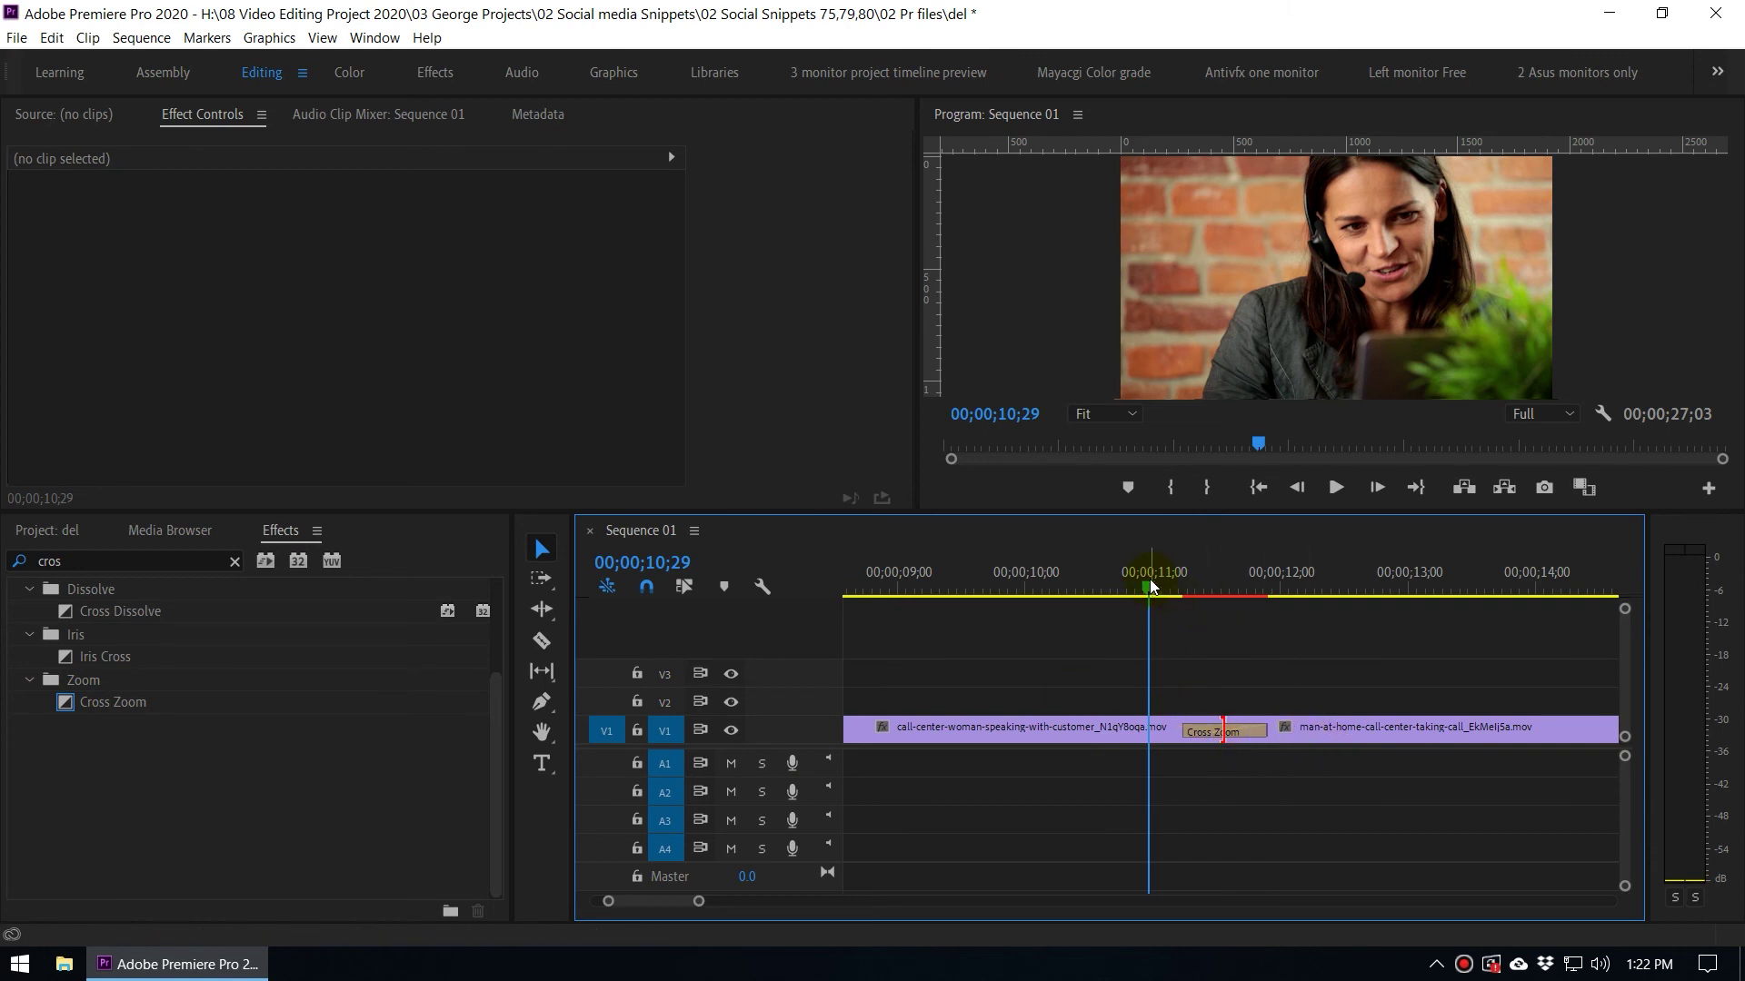
left_click_drag(1149, 585, 1092, 619)
Step: Delete the Cross Zoom from the cut and apply Cross Dissolve between the two V1 clips in its place
left_click(1250, 727)
key("Delete")
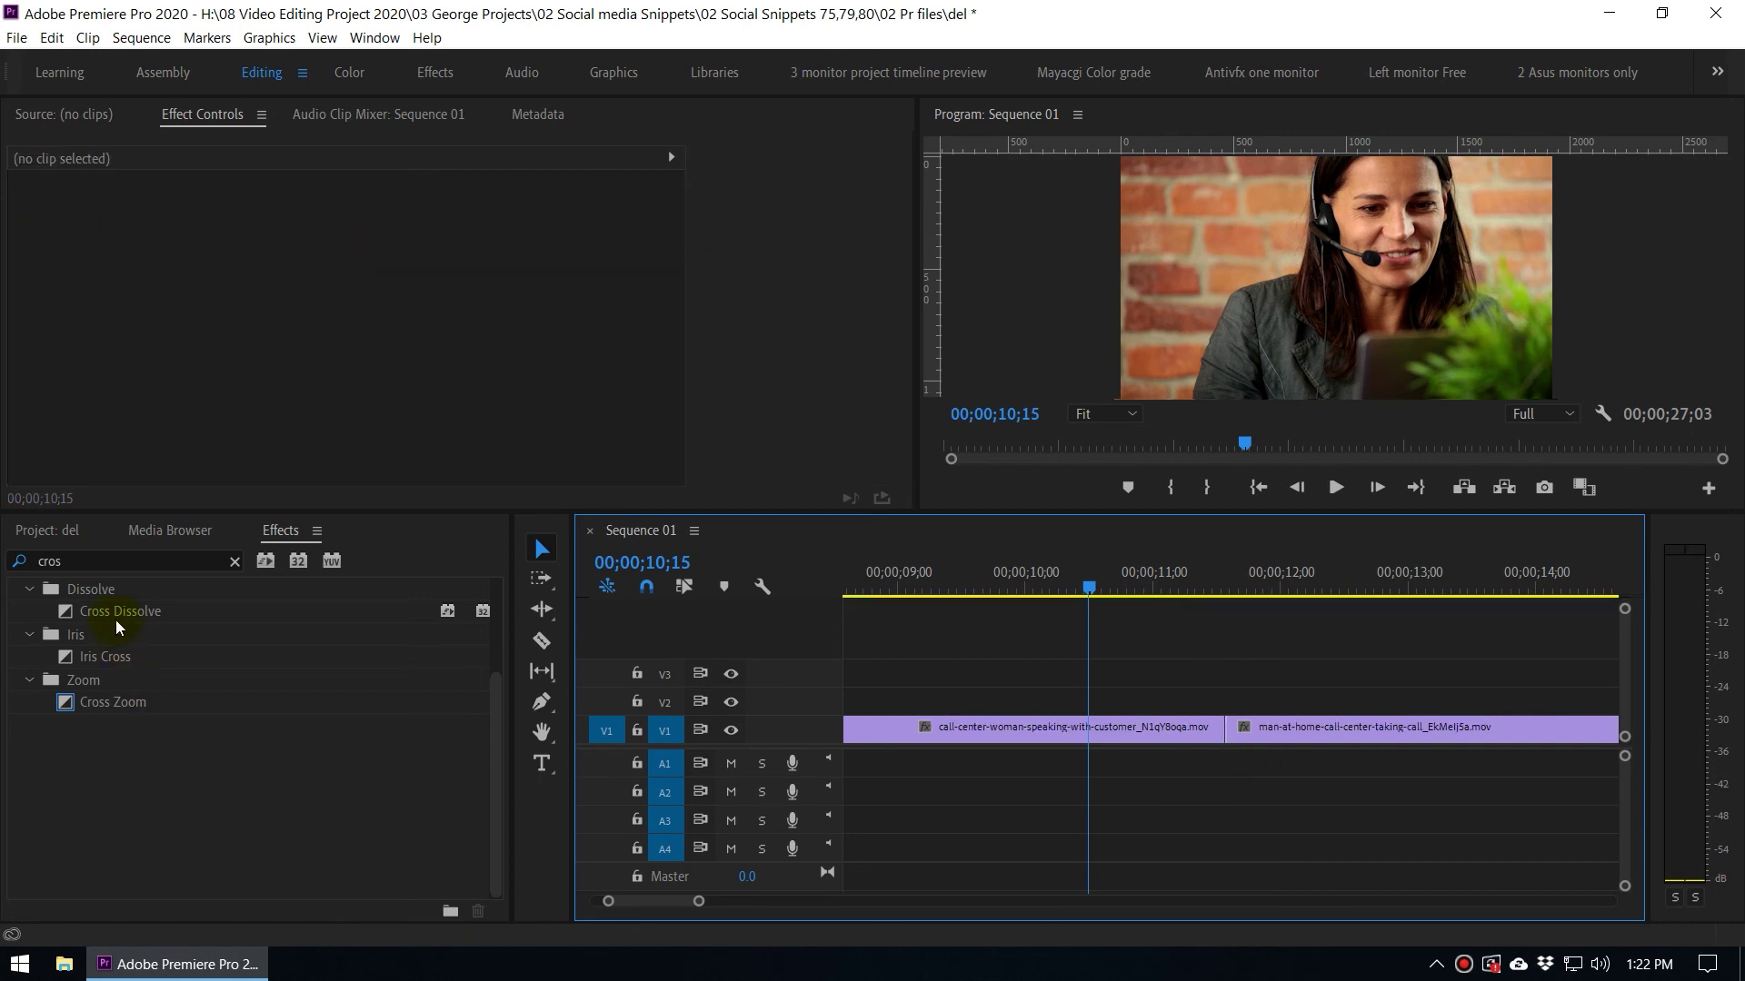
left_click(117, 614)
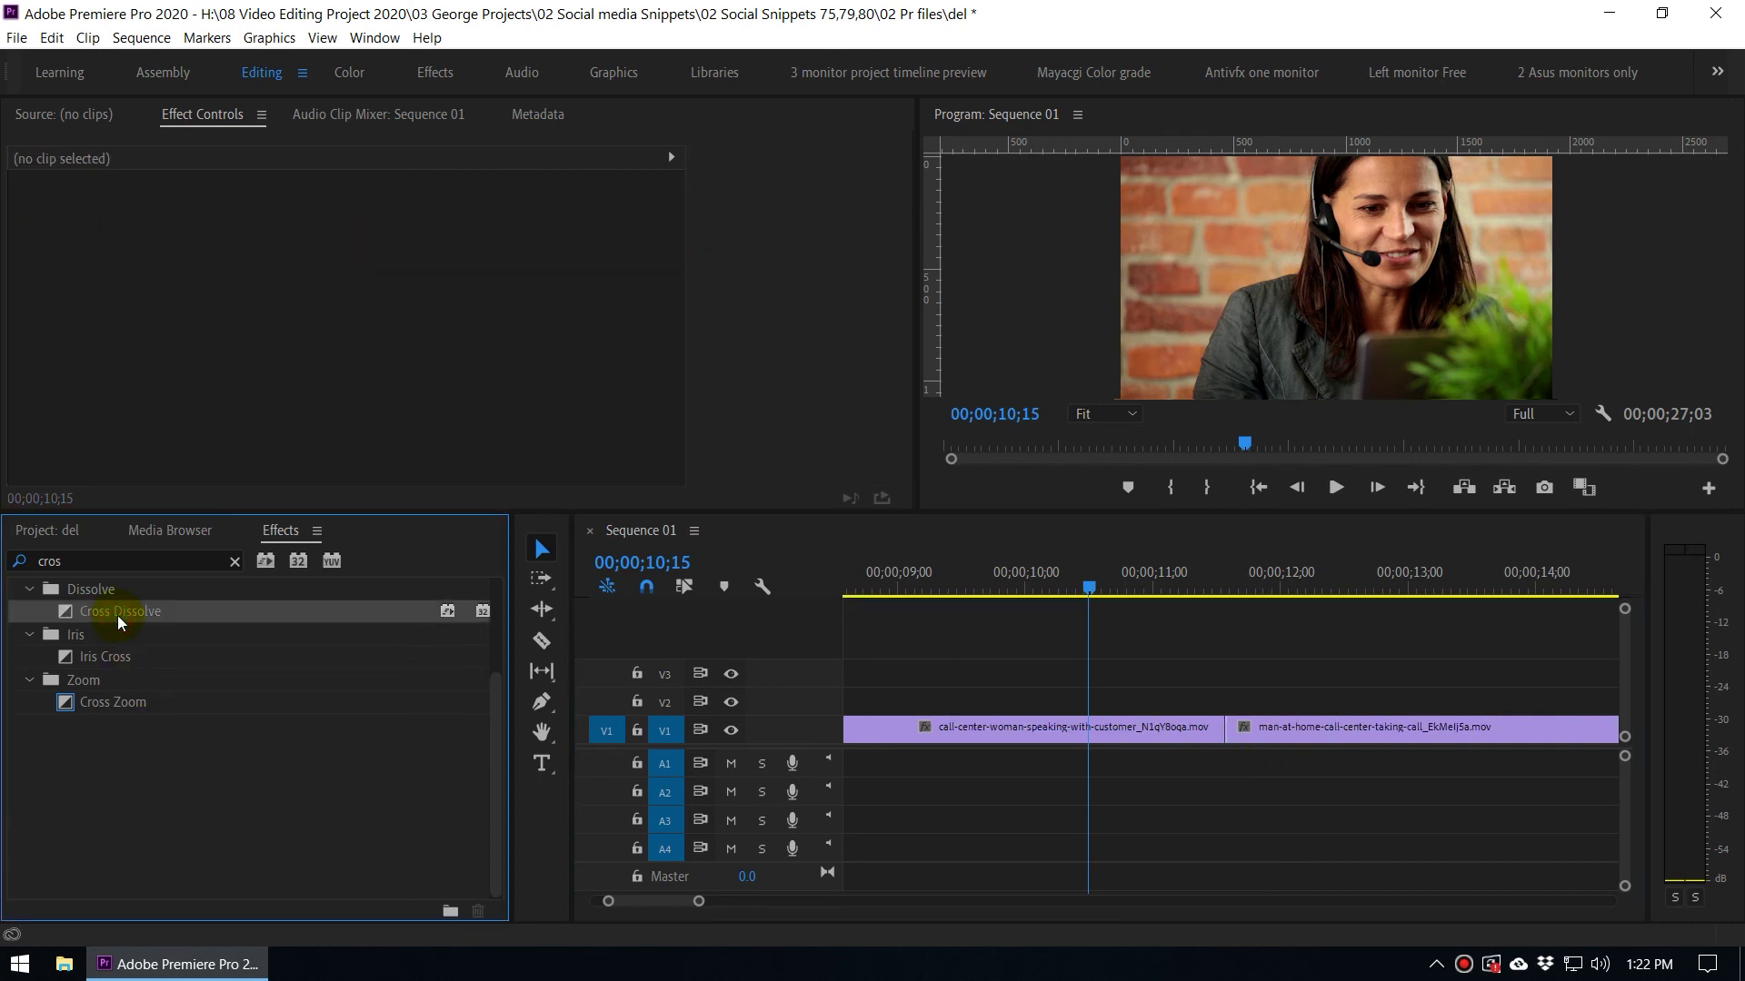
left_click_drag(65, 611, 1219, 727)
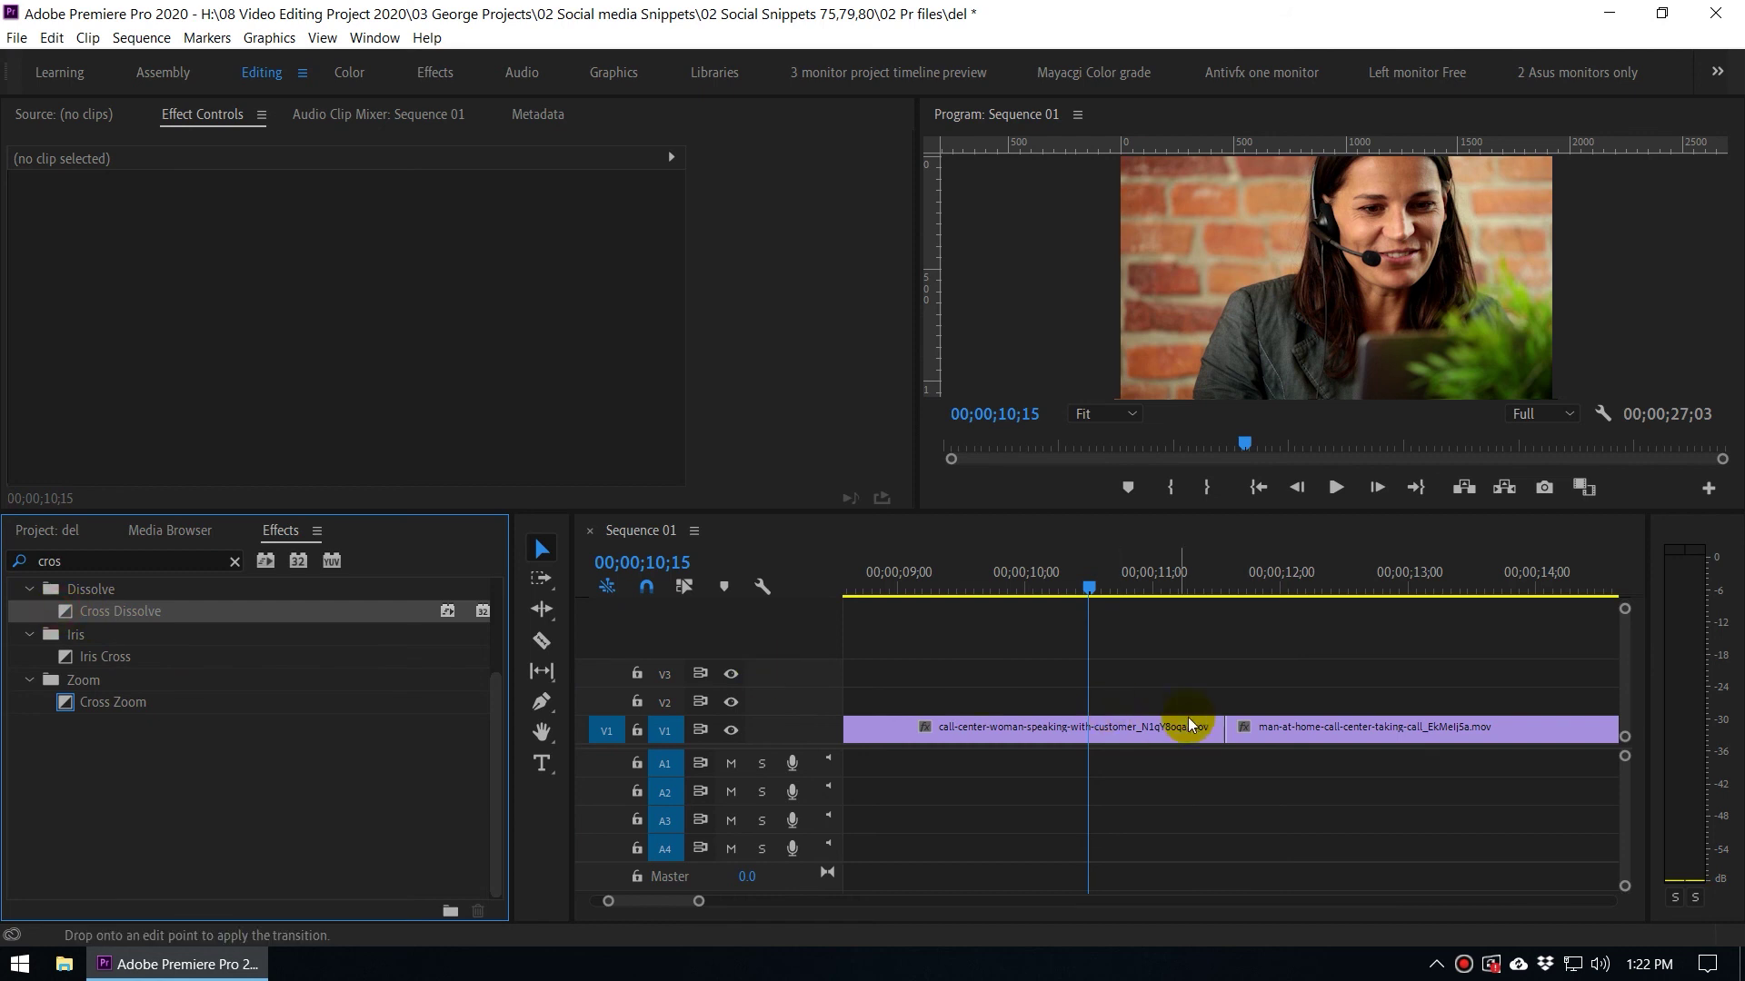
left_click_drag(1090, 586, 1187, 618)
key("minus")
key("minus")
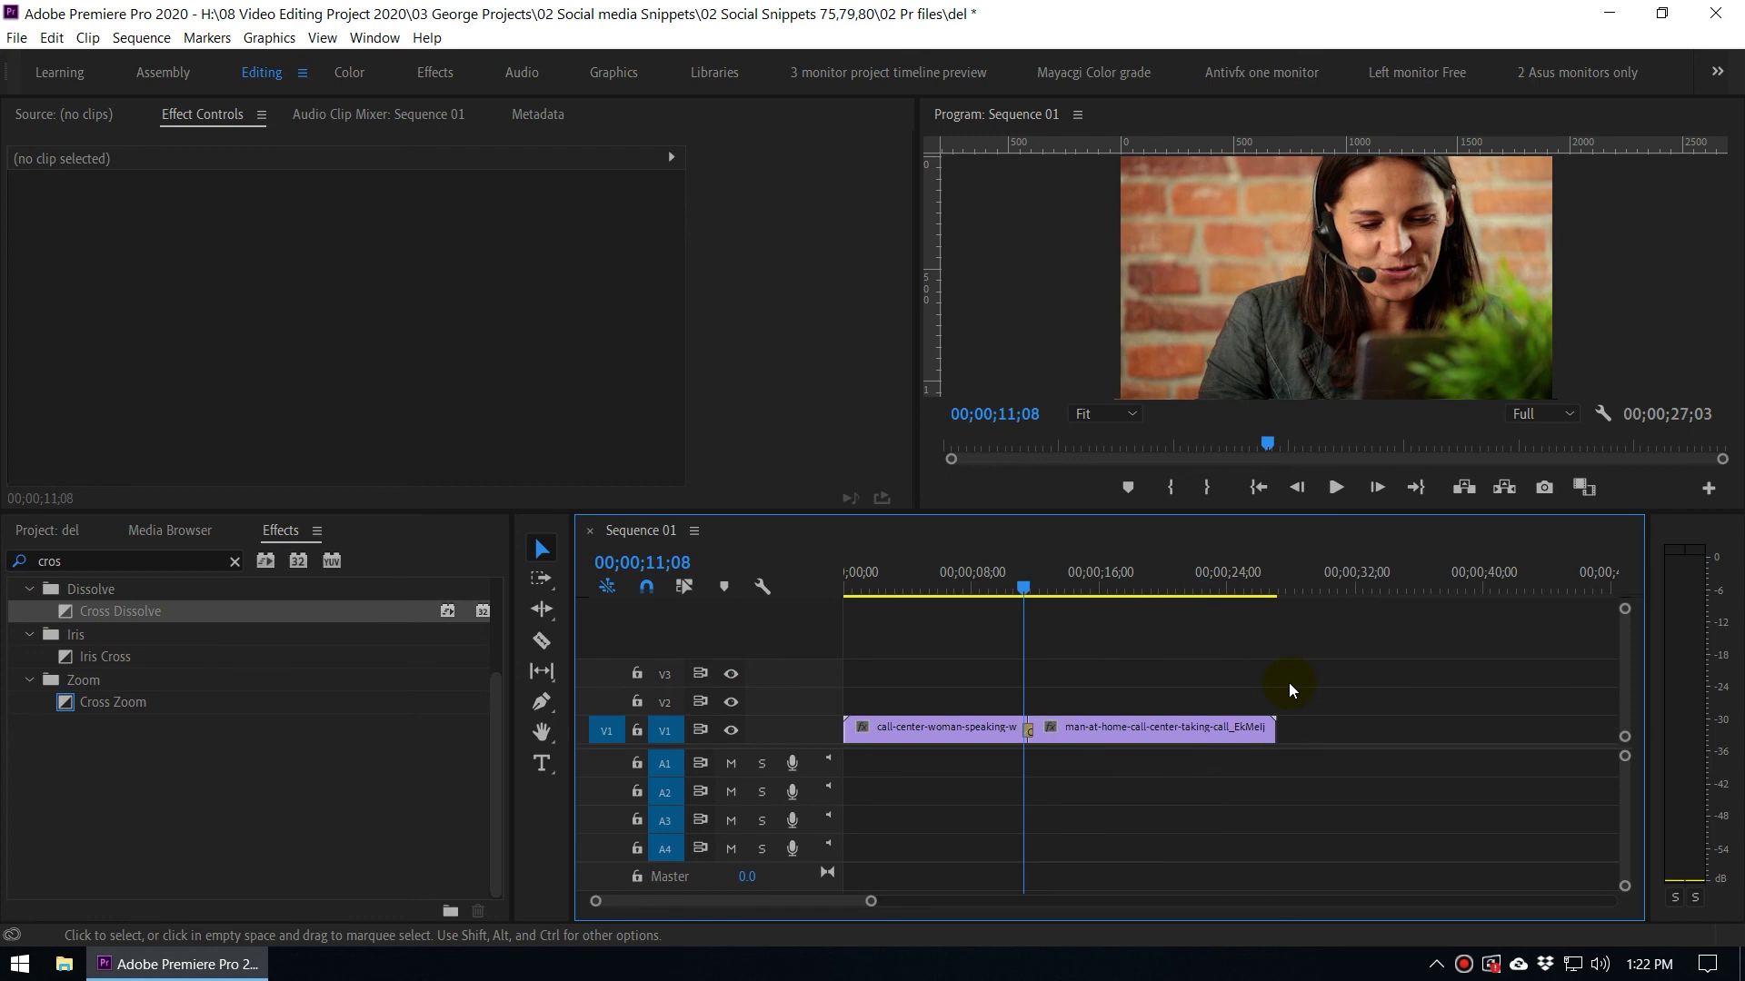
key("equal")
key("equal")
key("equal")
Step: Set the Cross Dissolve's transition duration to 2 seconds
left_click(1272, 736)
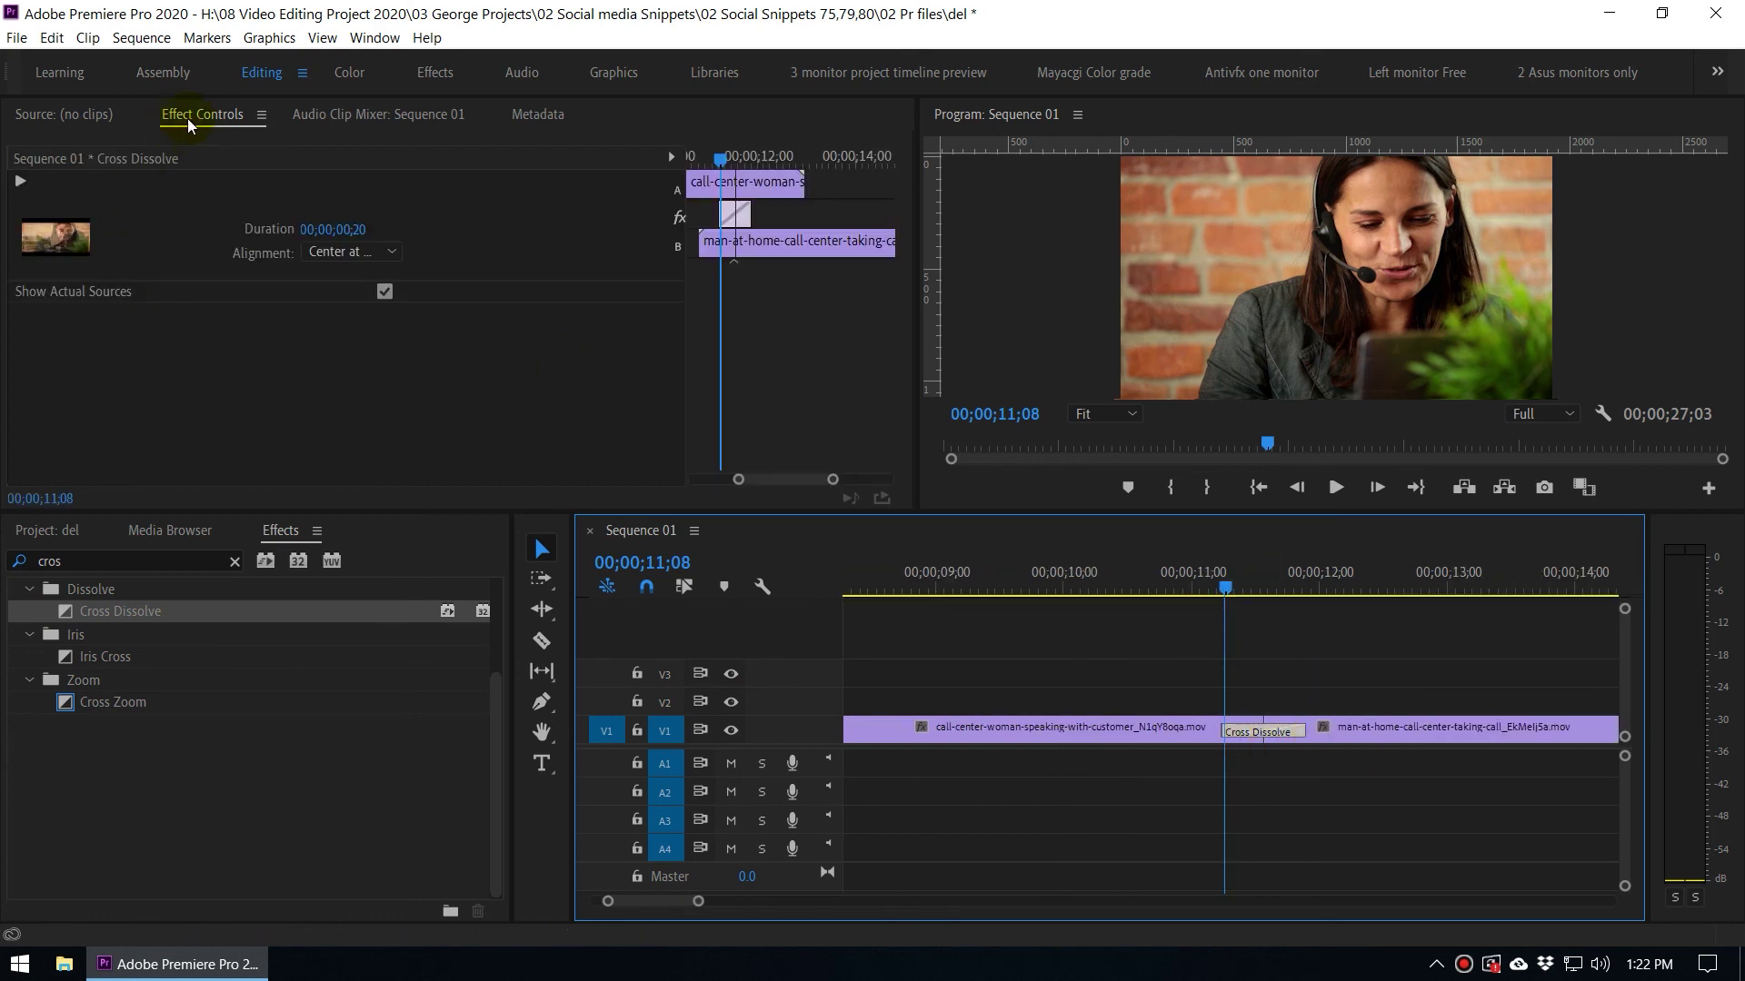
left_click(189, 117)
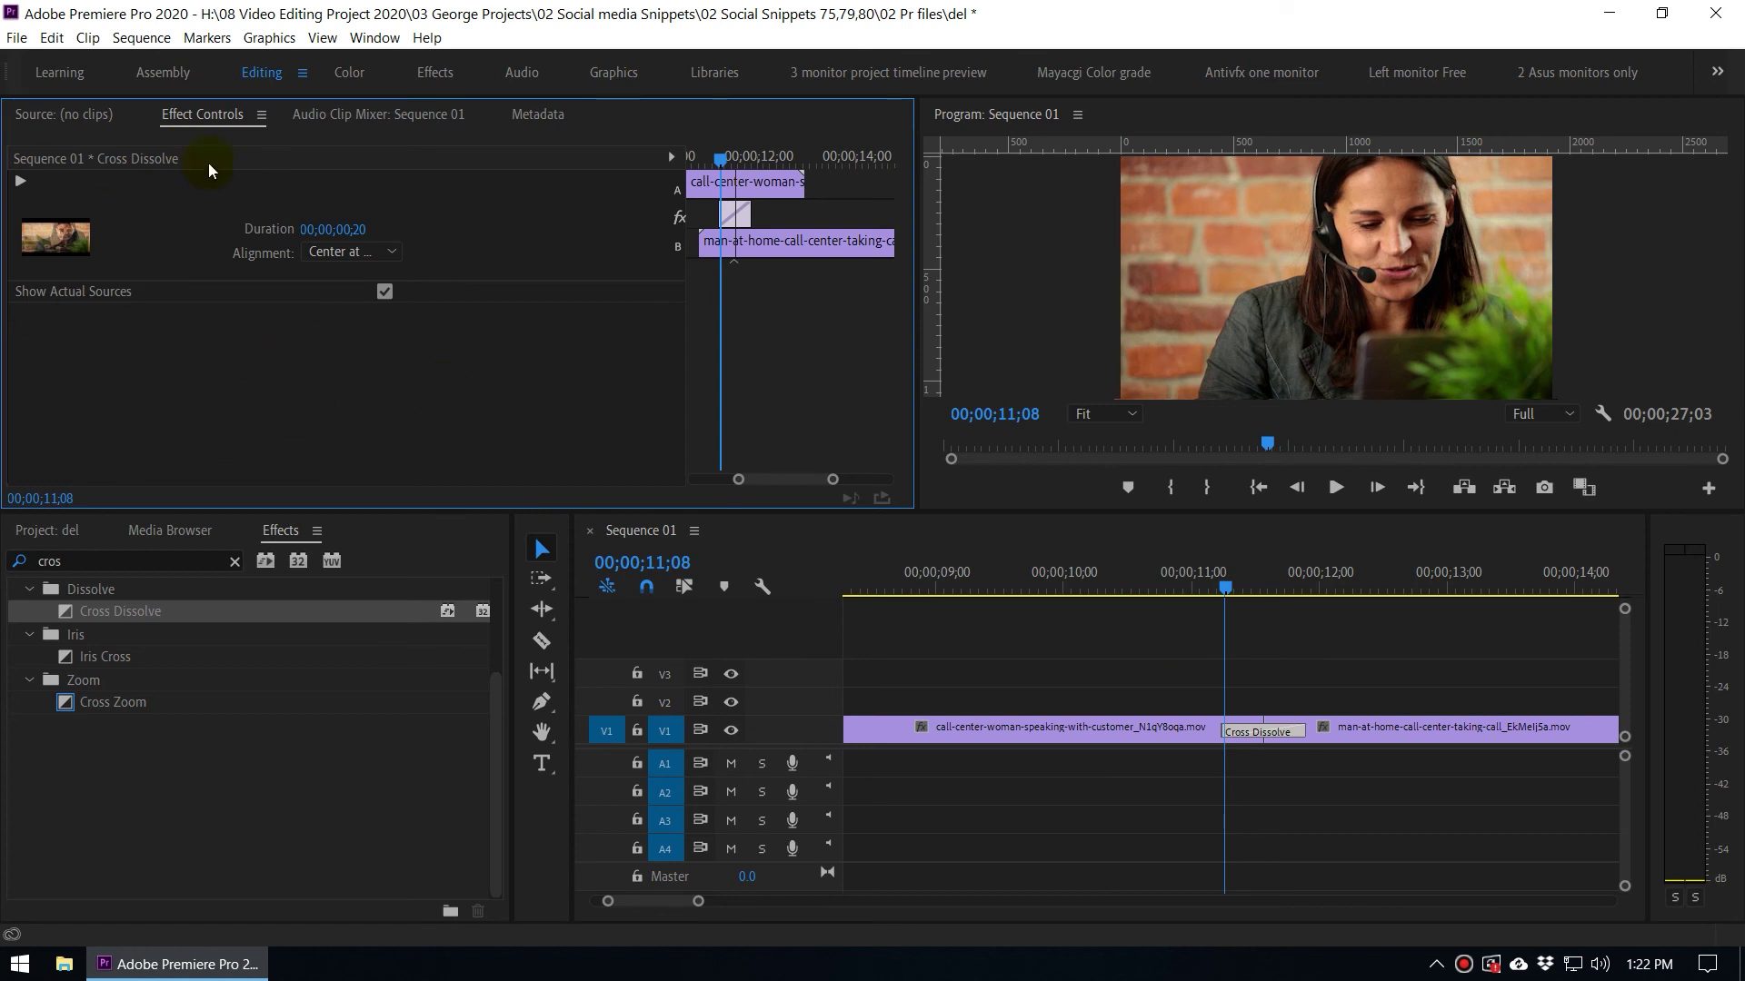
left_click(348, 239)
left_click(357, 396)
double_click(1262, 734)
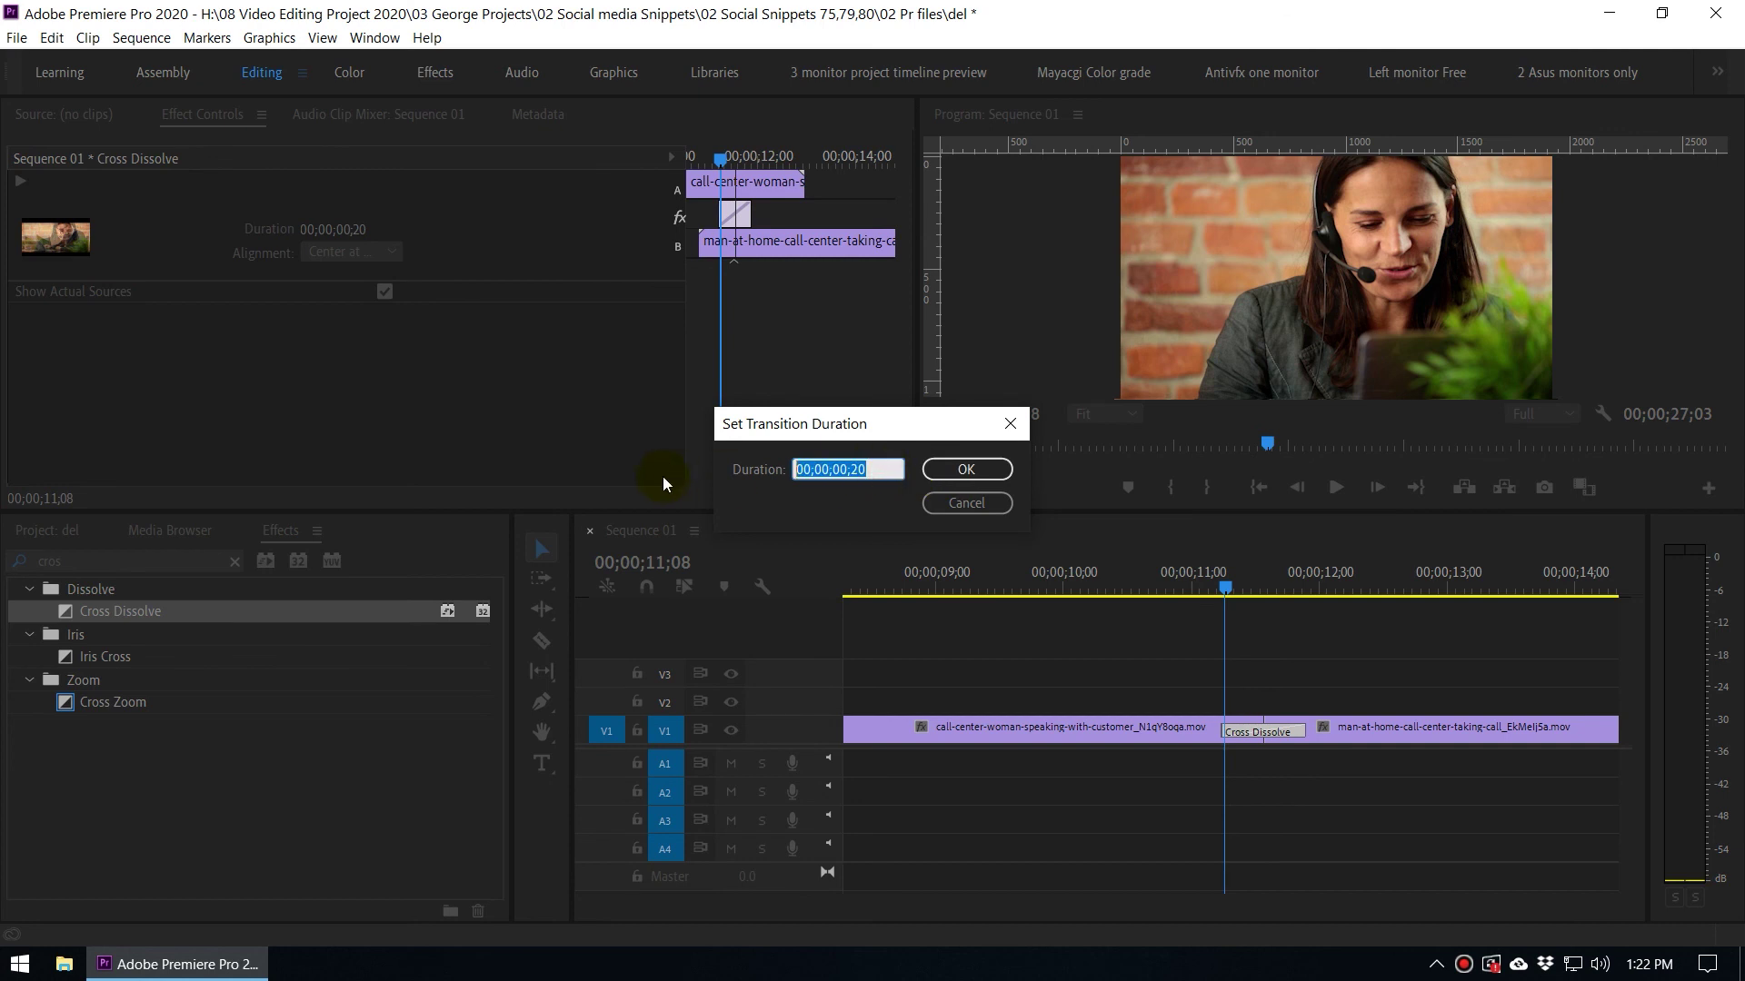
type("1.")
key("Tab")
left_click(826, 473)
type("2")
left_click(954, 474)
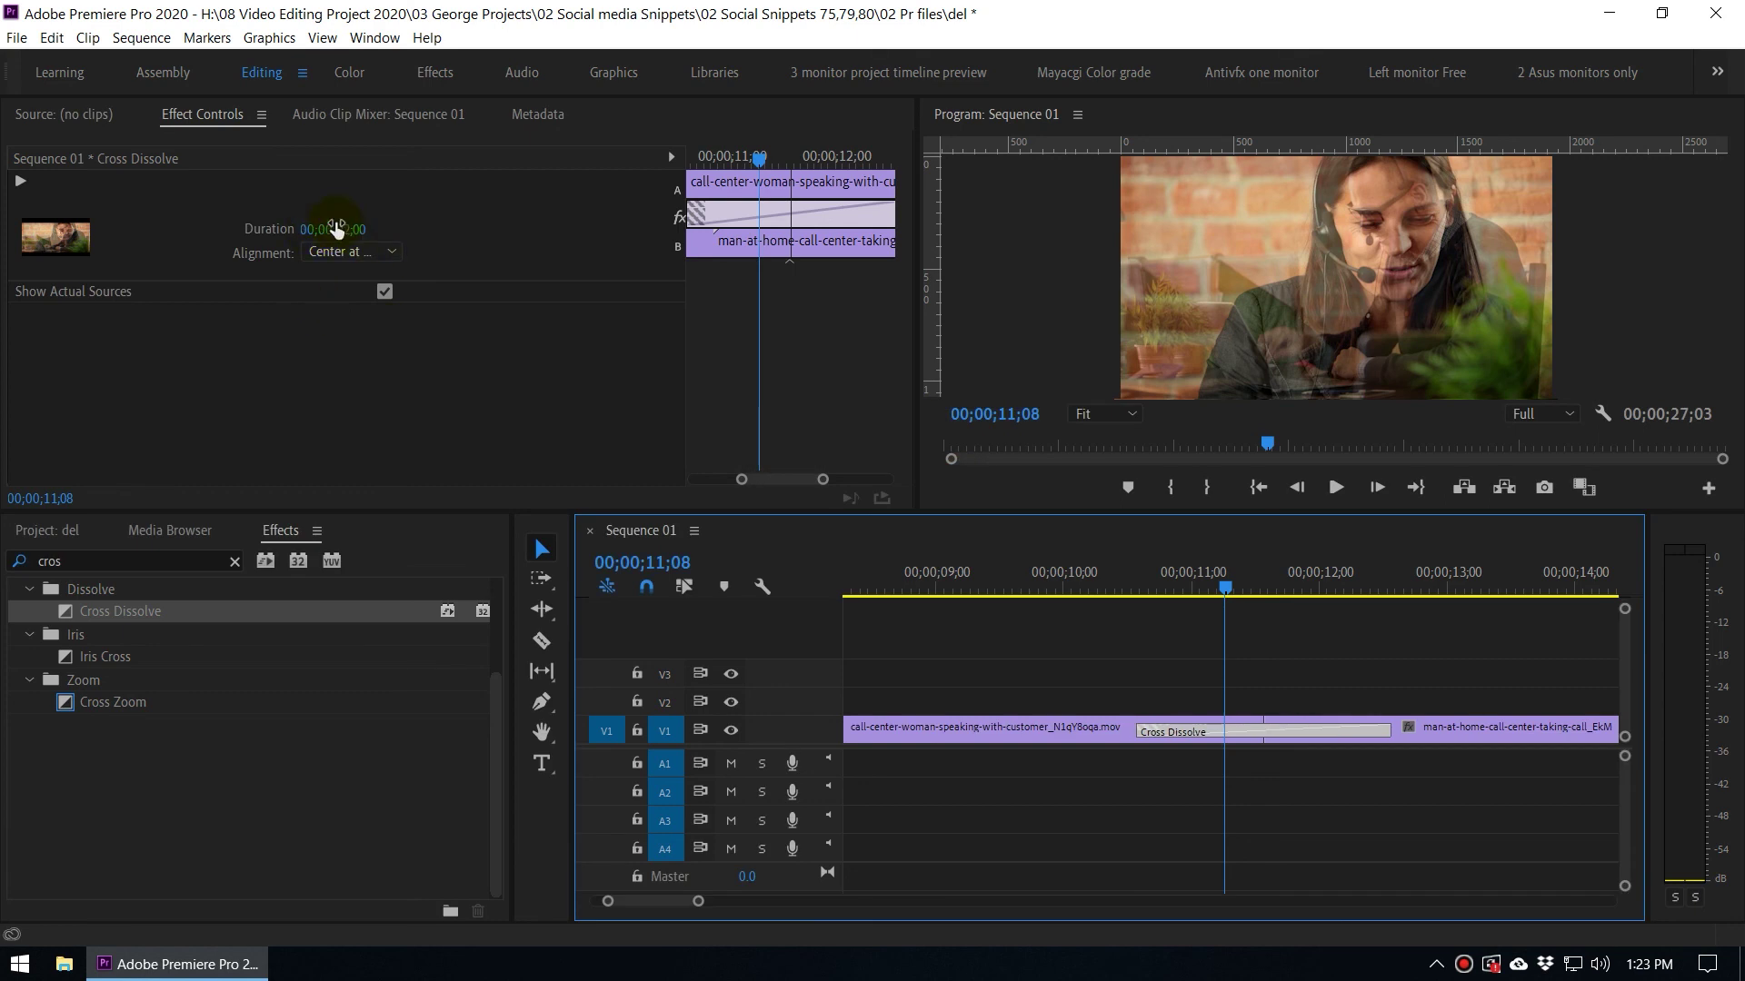
Step: Set the Cross Dissolve's duration to 20 frames in its effect controls
left_click(335, 227)
type("20")
key("Return")
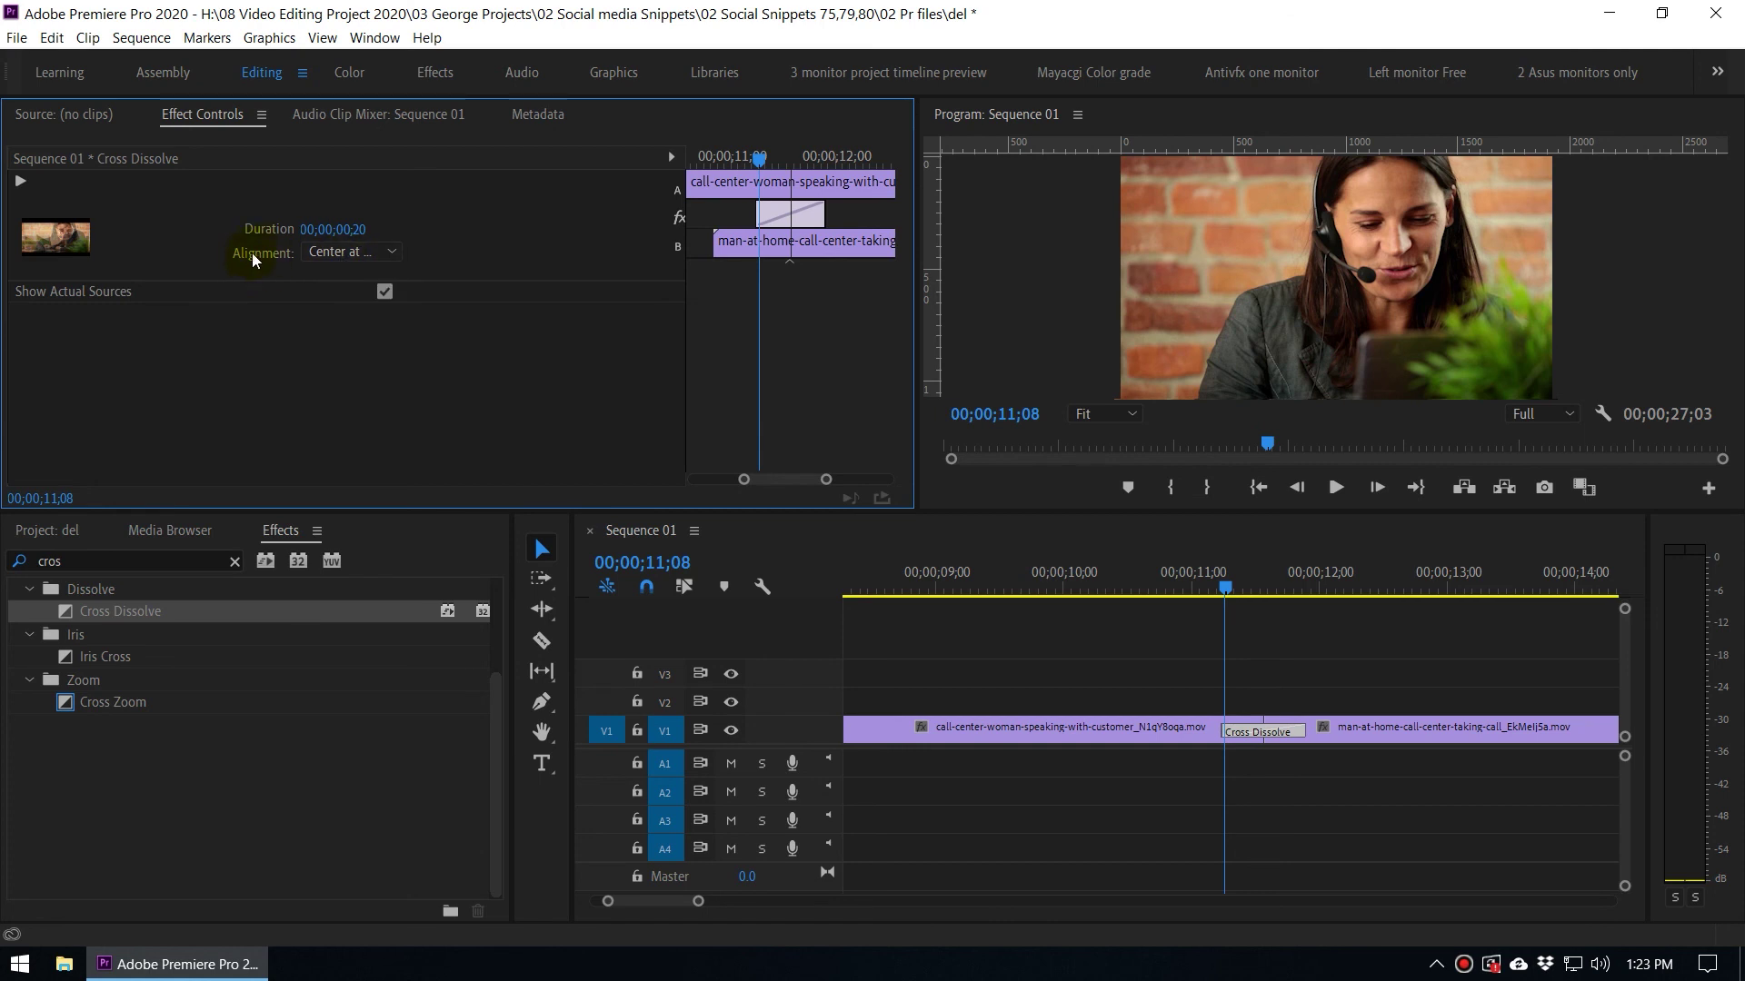
Step: Set the Cross Dissolve's alignment to Start at Cut and scrub the playhead through the transition
left_click(327, 252)
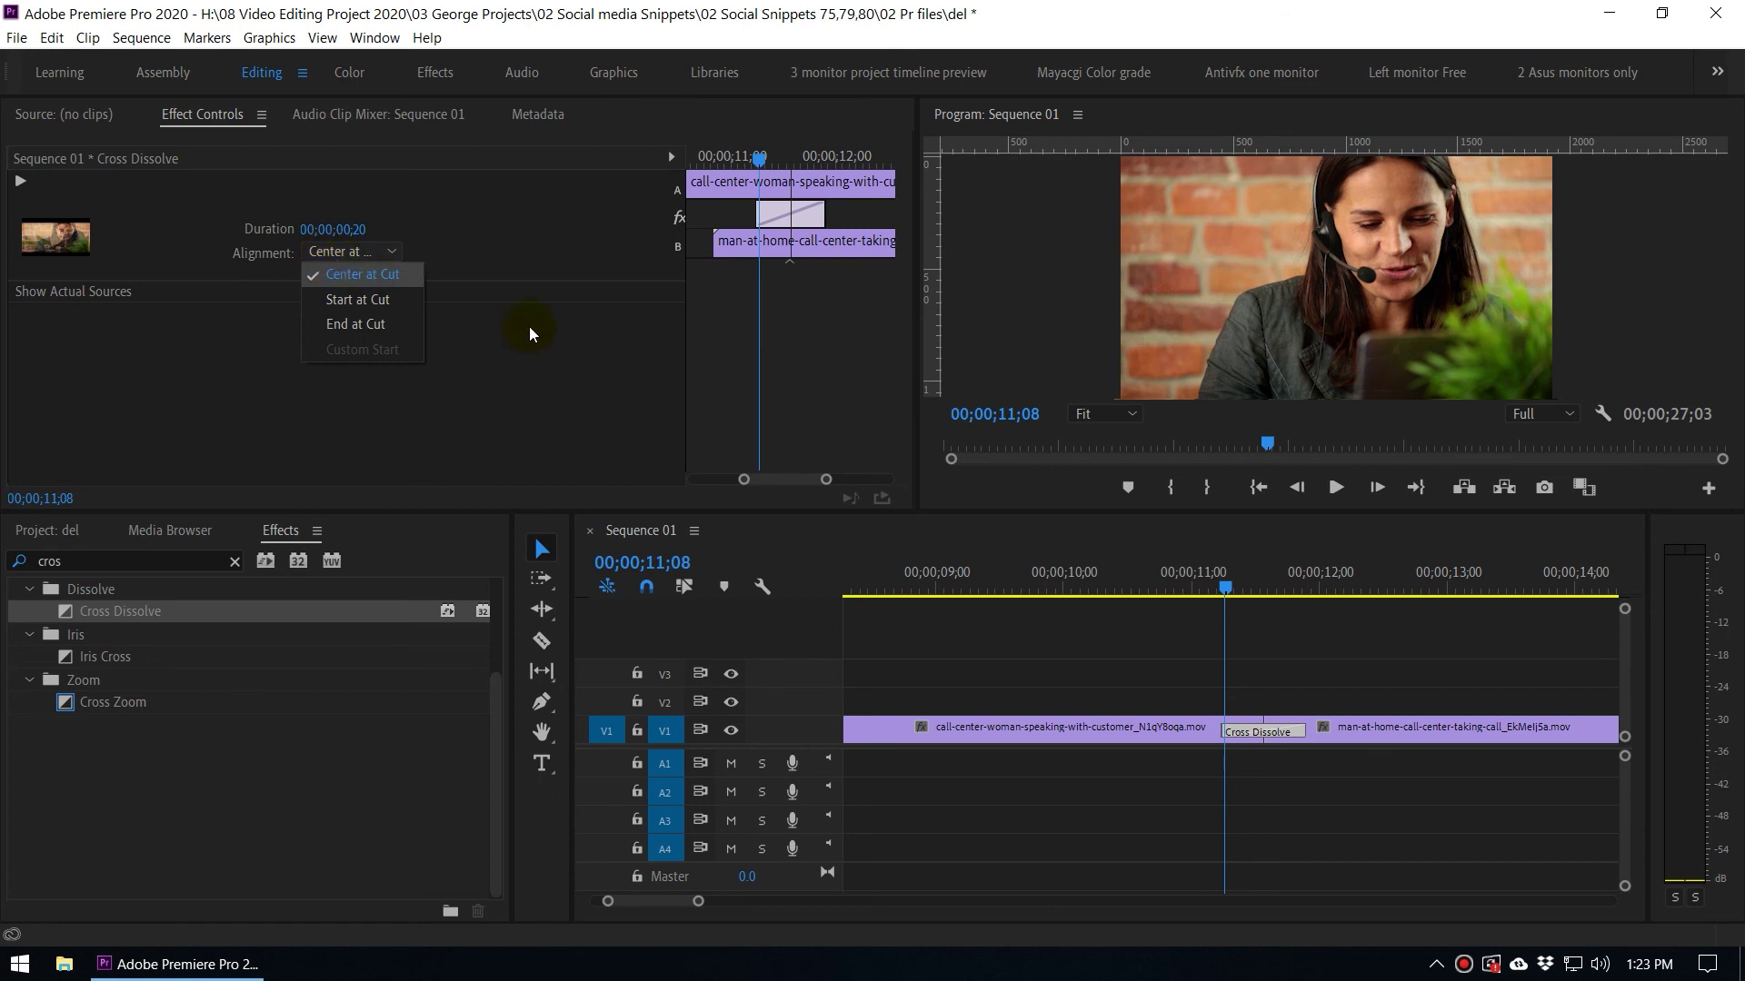
left_click(536, 350)
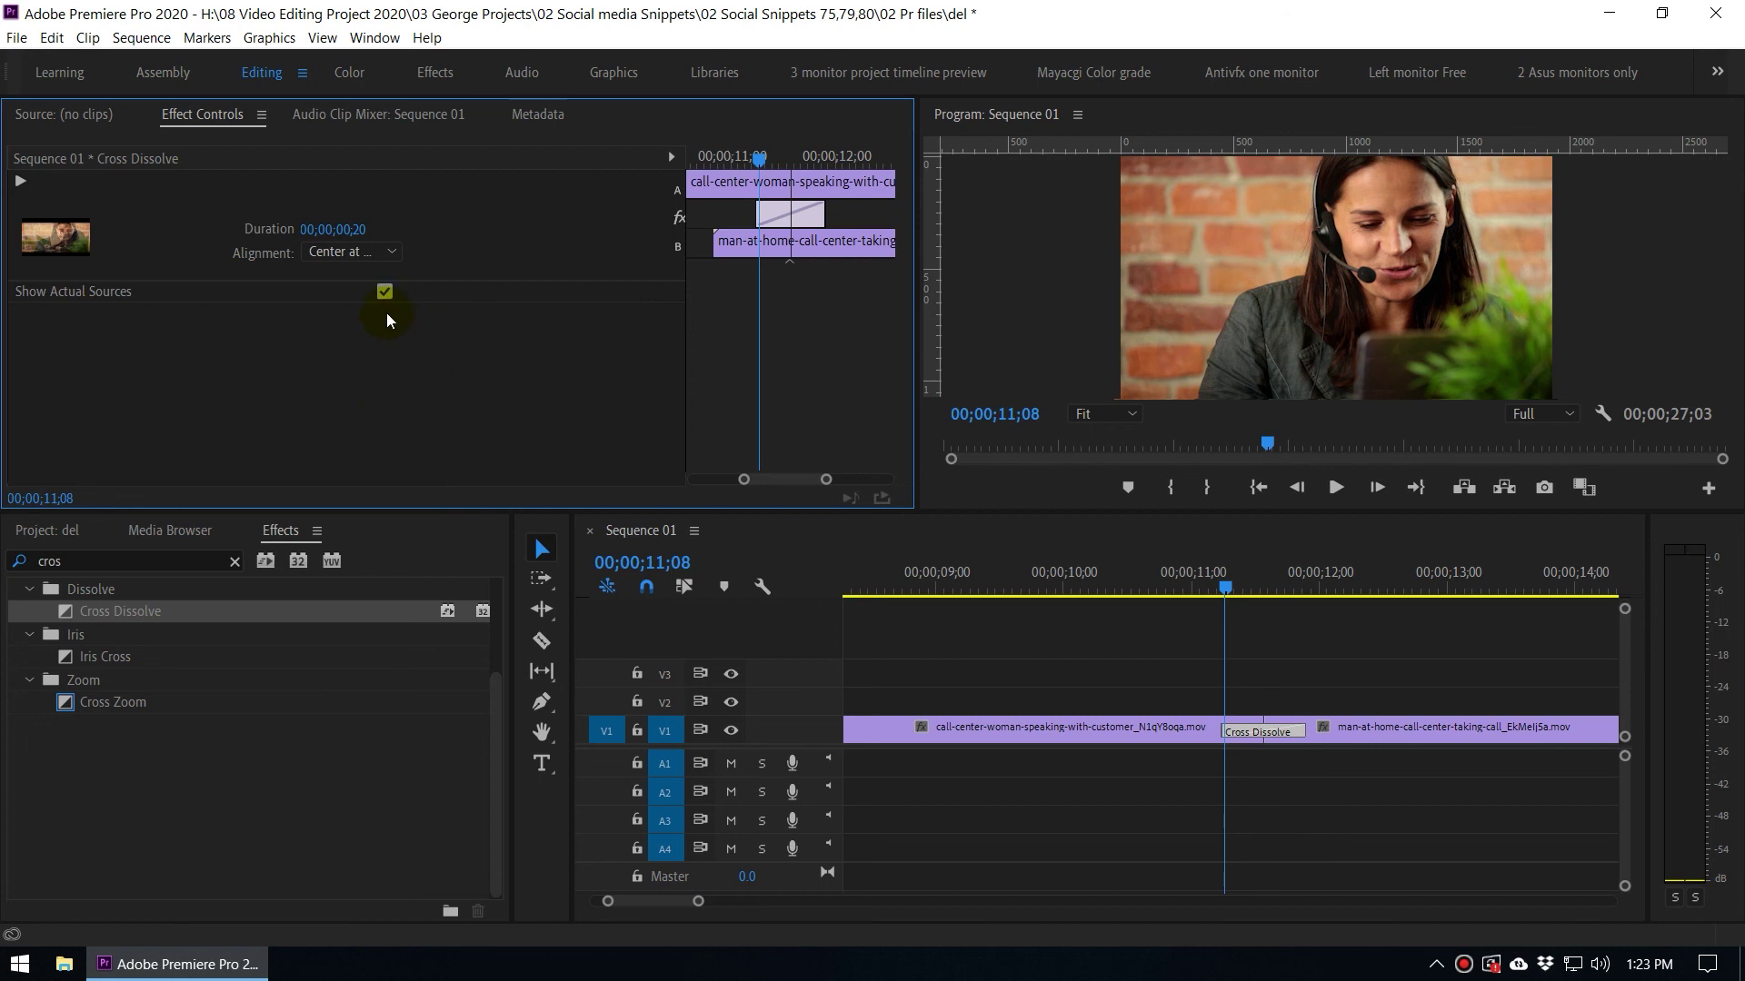
left_click(319, 256)
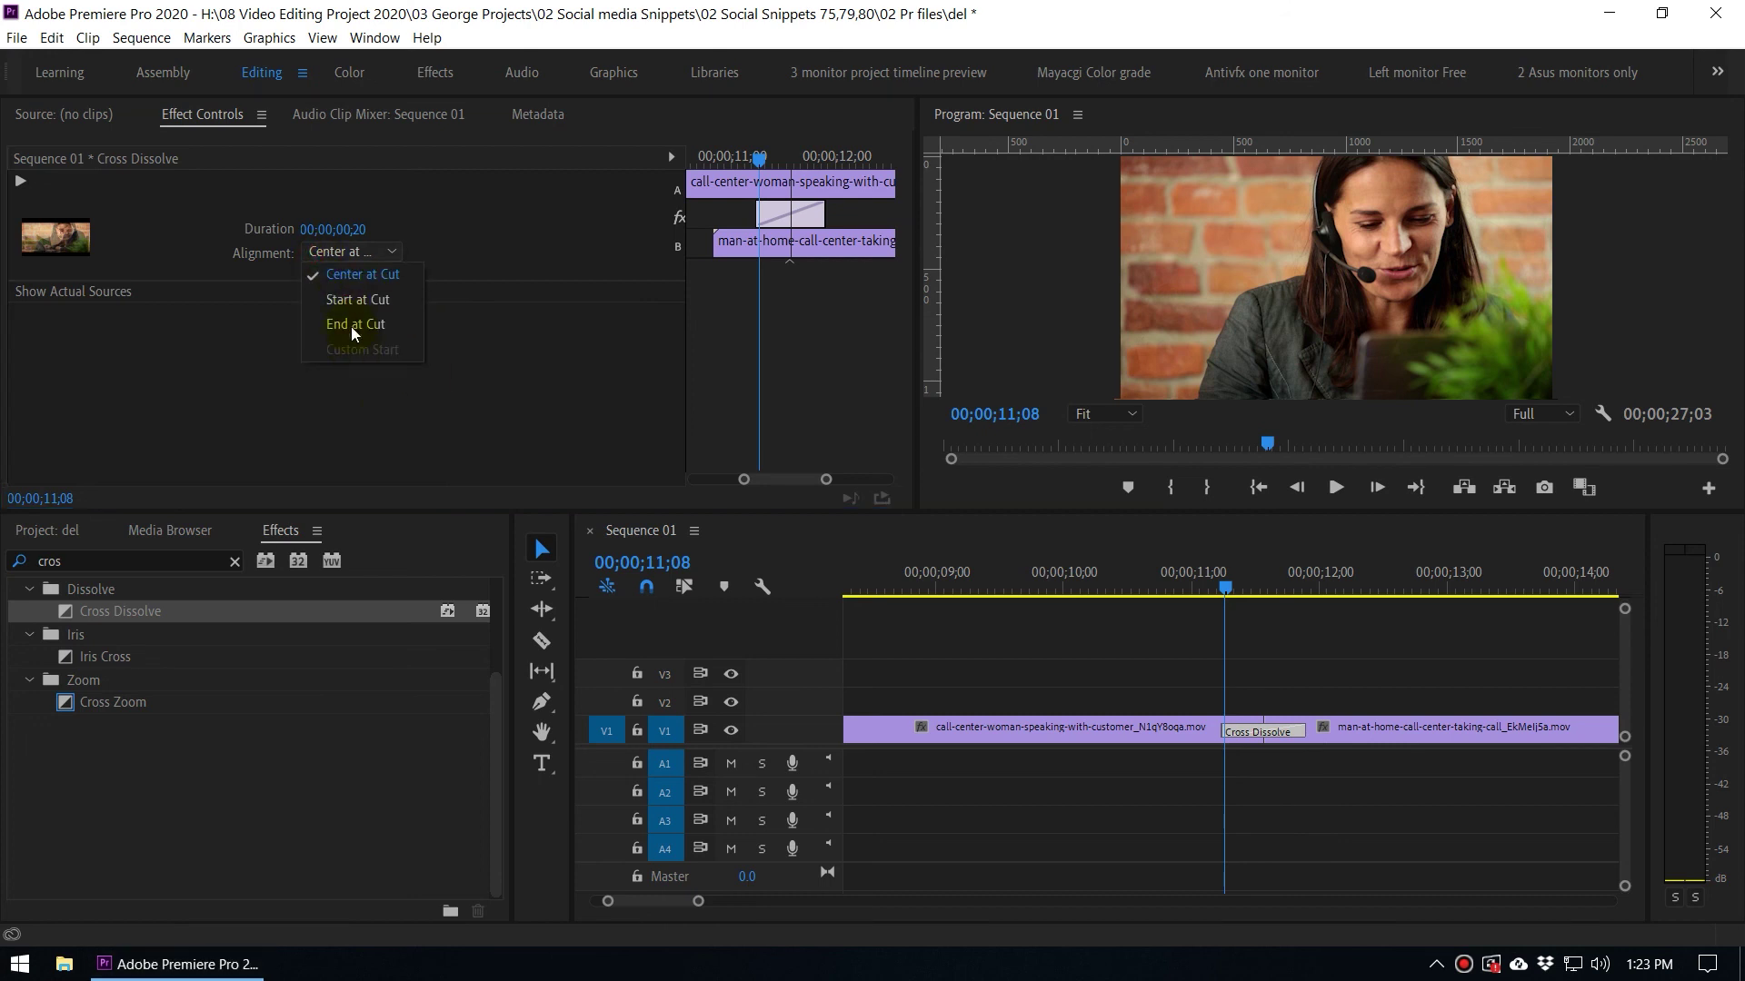
left_click(351, 303)
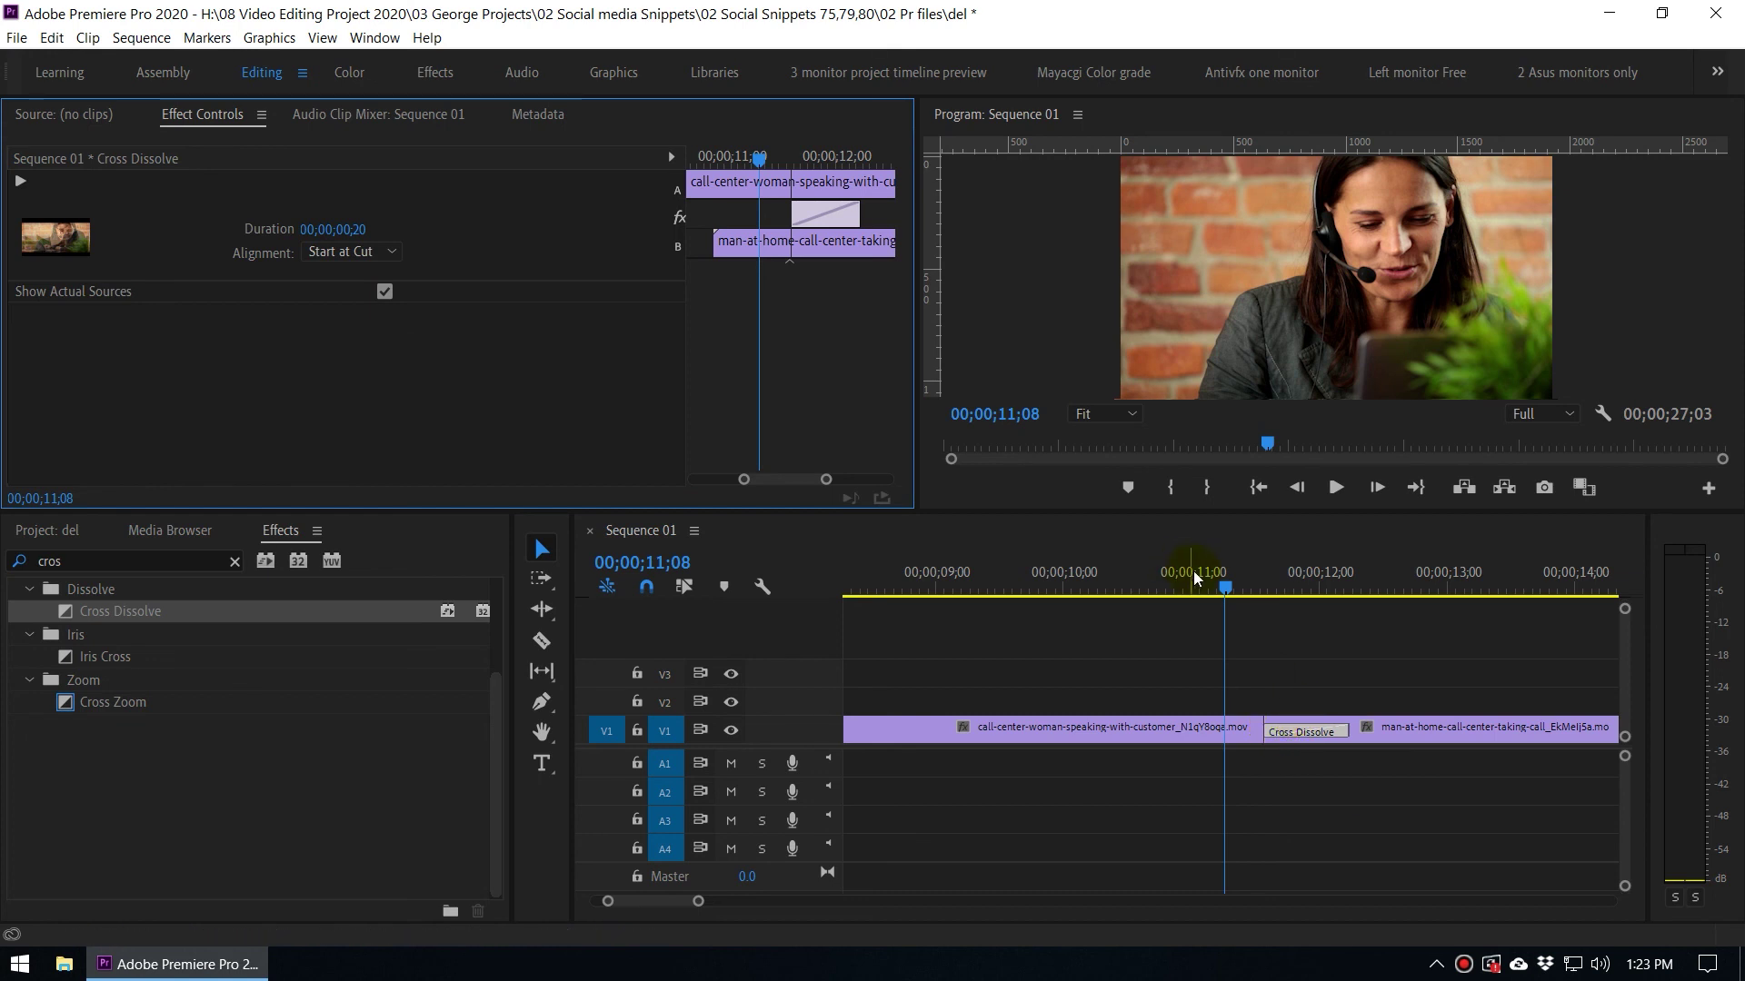
left_click(1235, 588)
left_click_drag(1234, 591, 1268, 636)
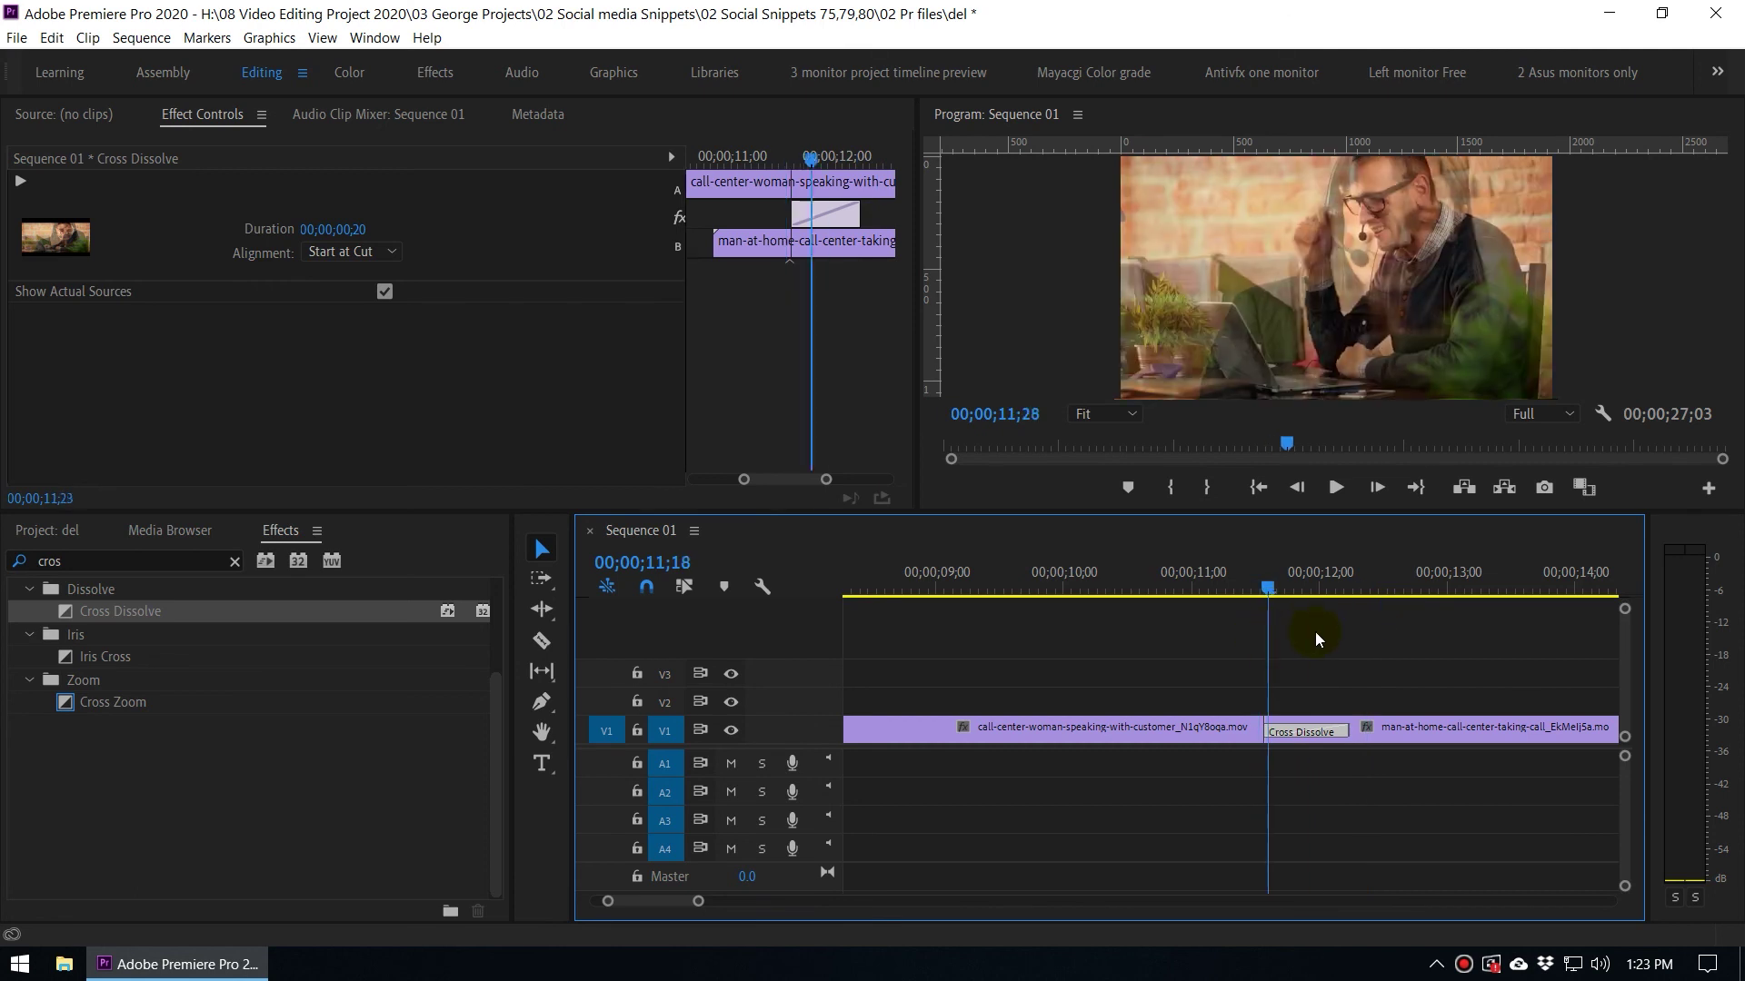
Step: Set the Cross Dissolve's alignment to End at Cut and play back the transition across the cut
left_click(1314, 737)
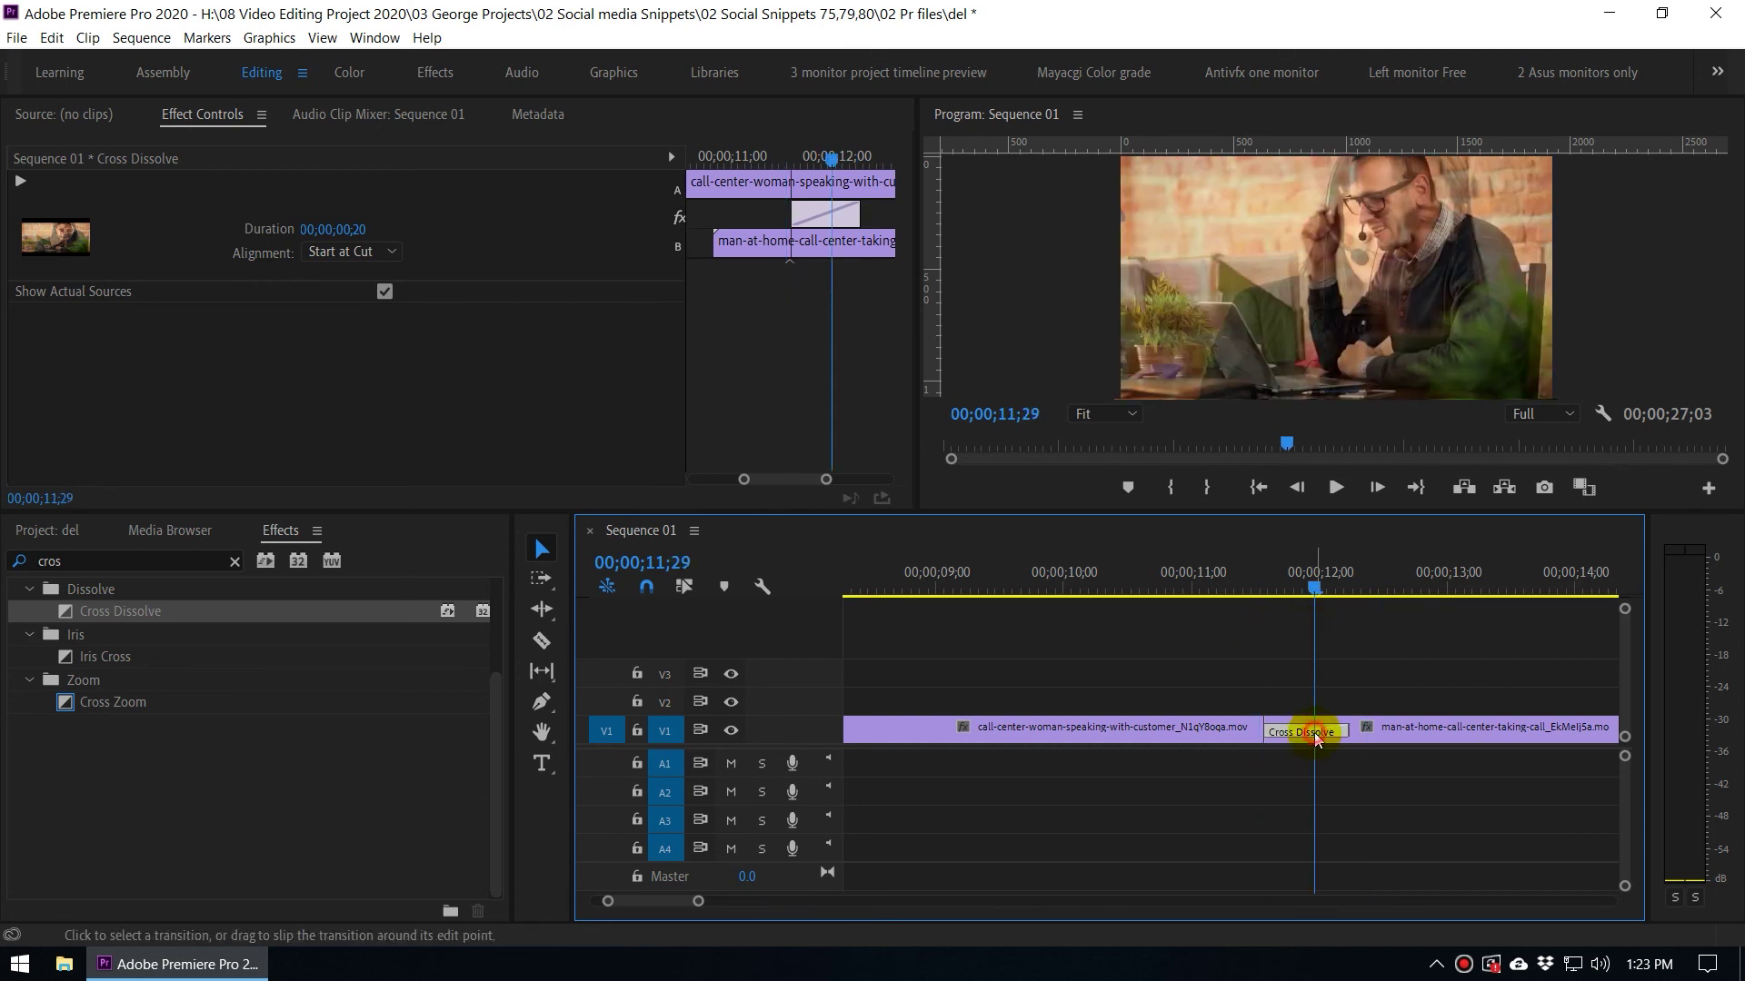
left_click(361, 254)
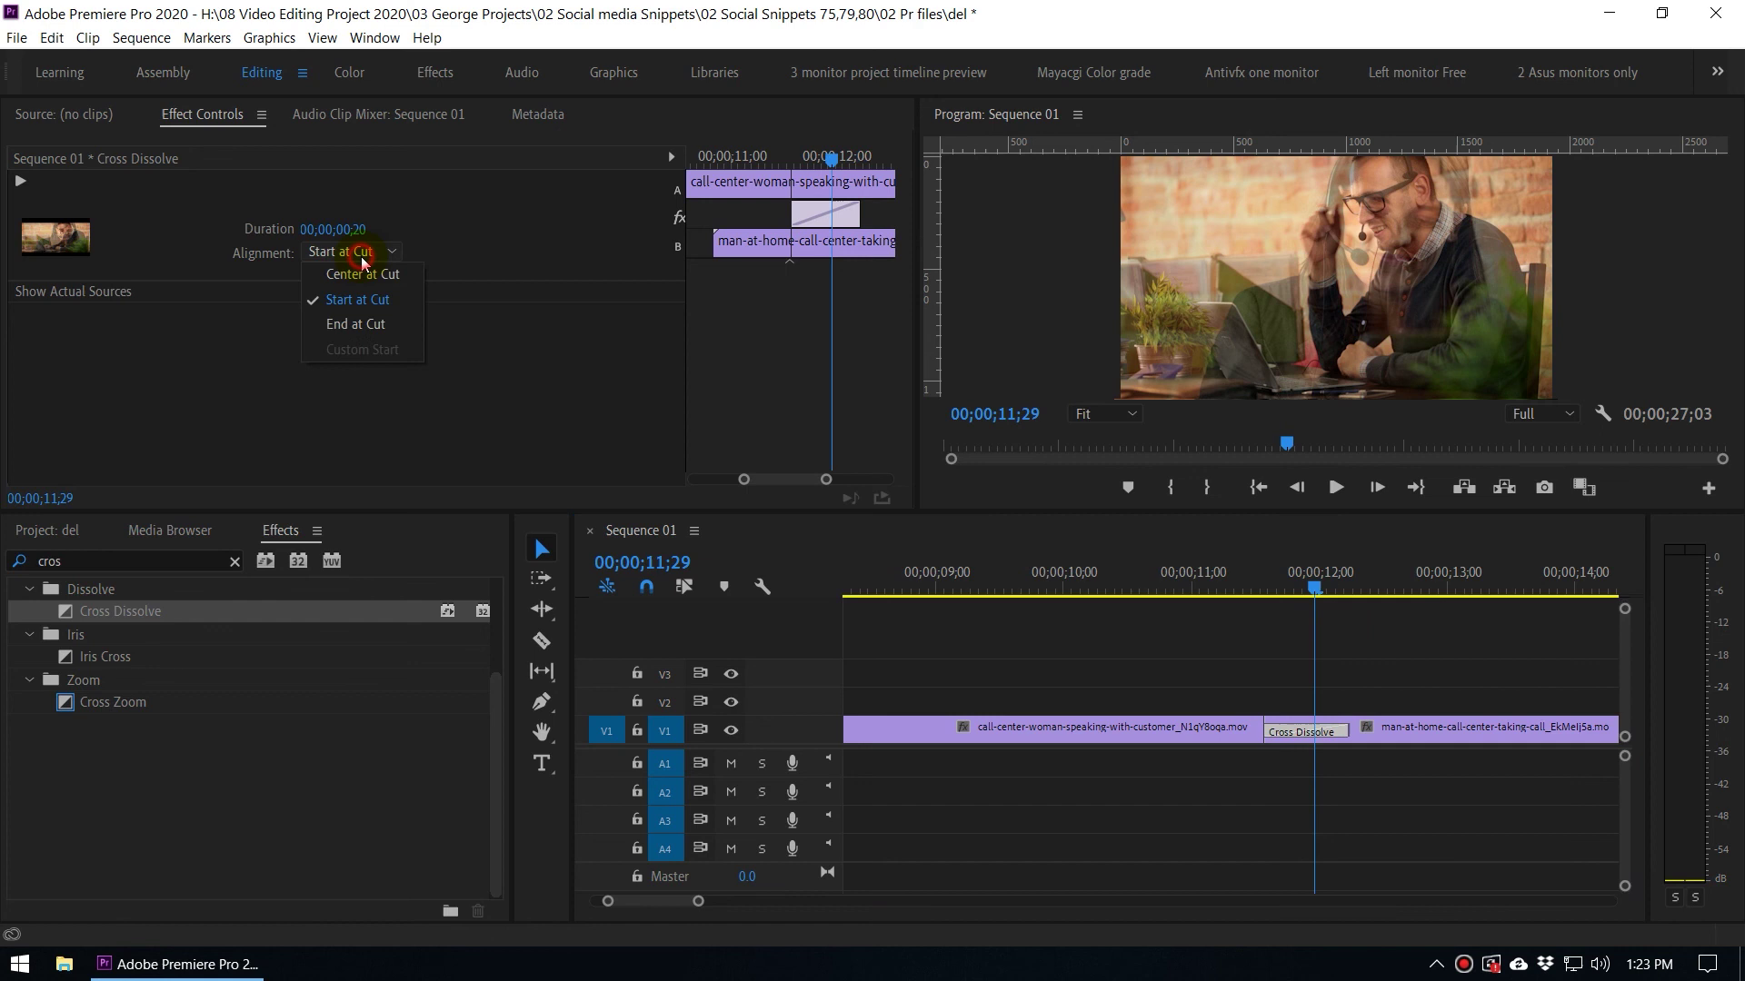
left_click(340, 326)
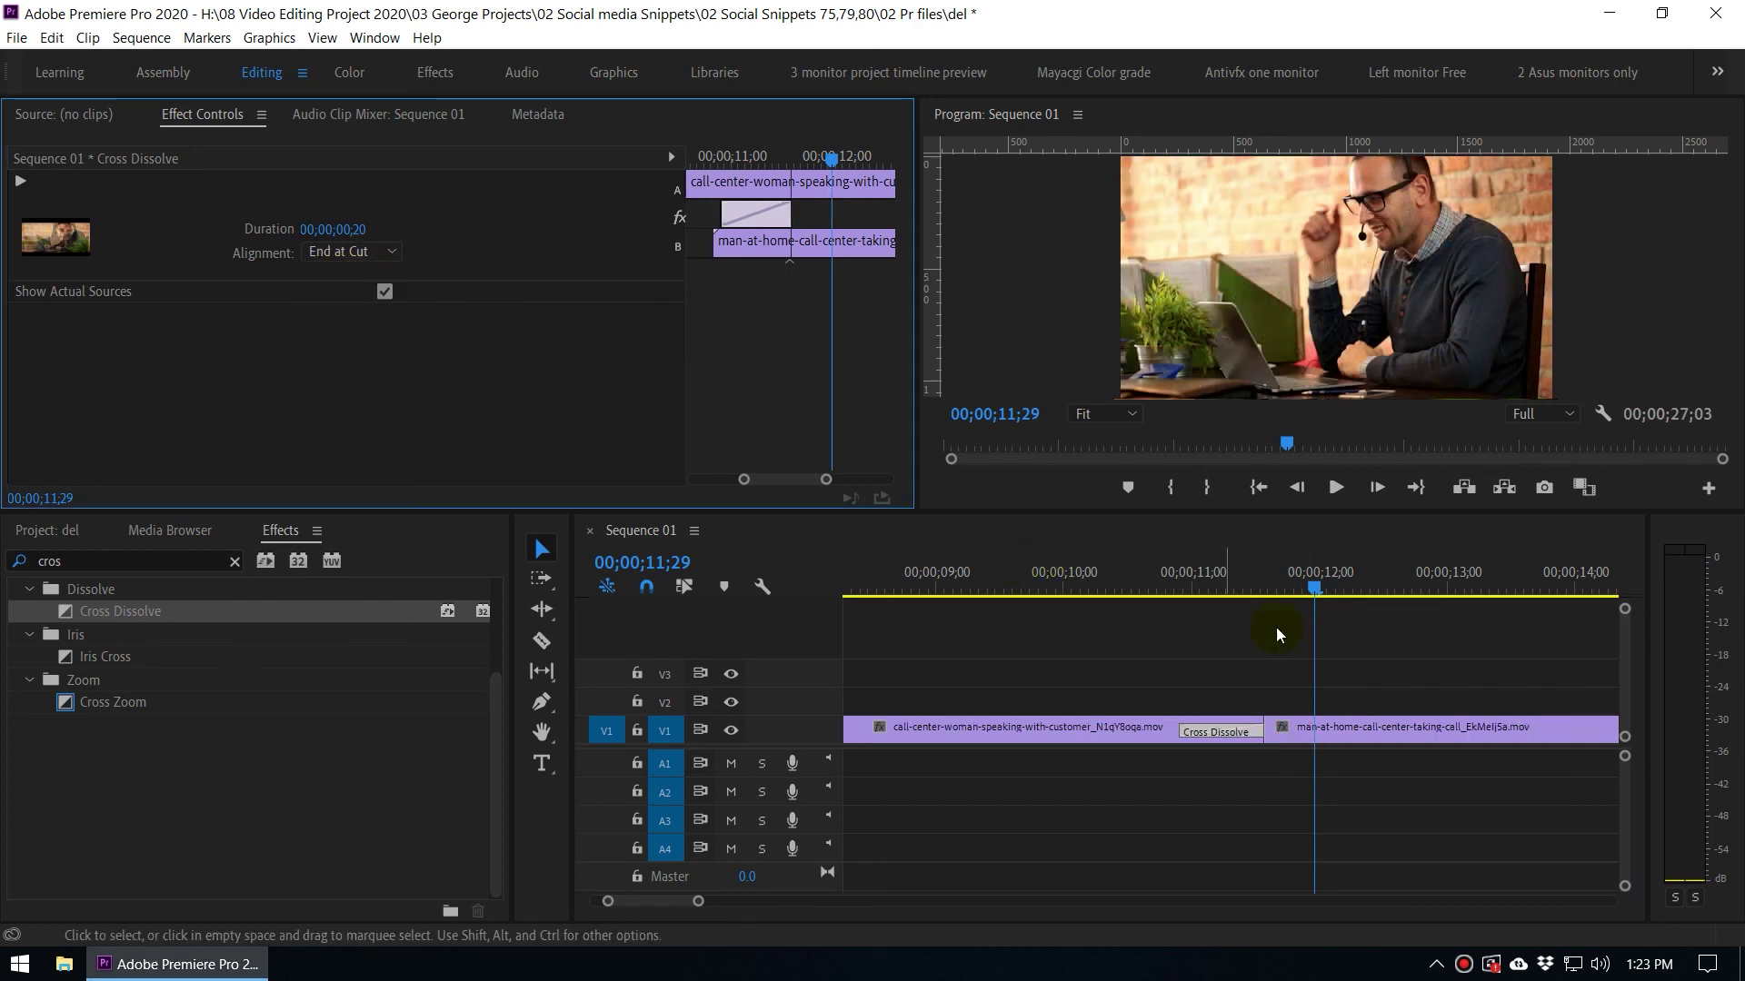
left_click(1020, 584)
key("space")
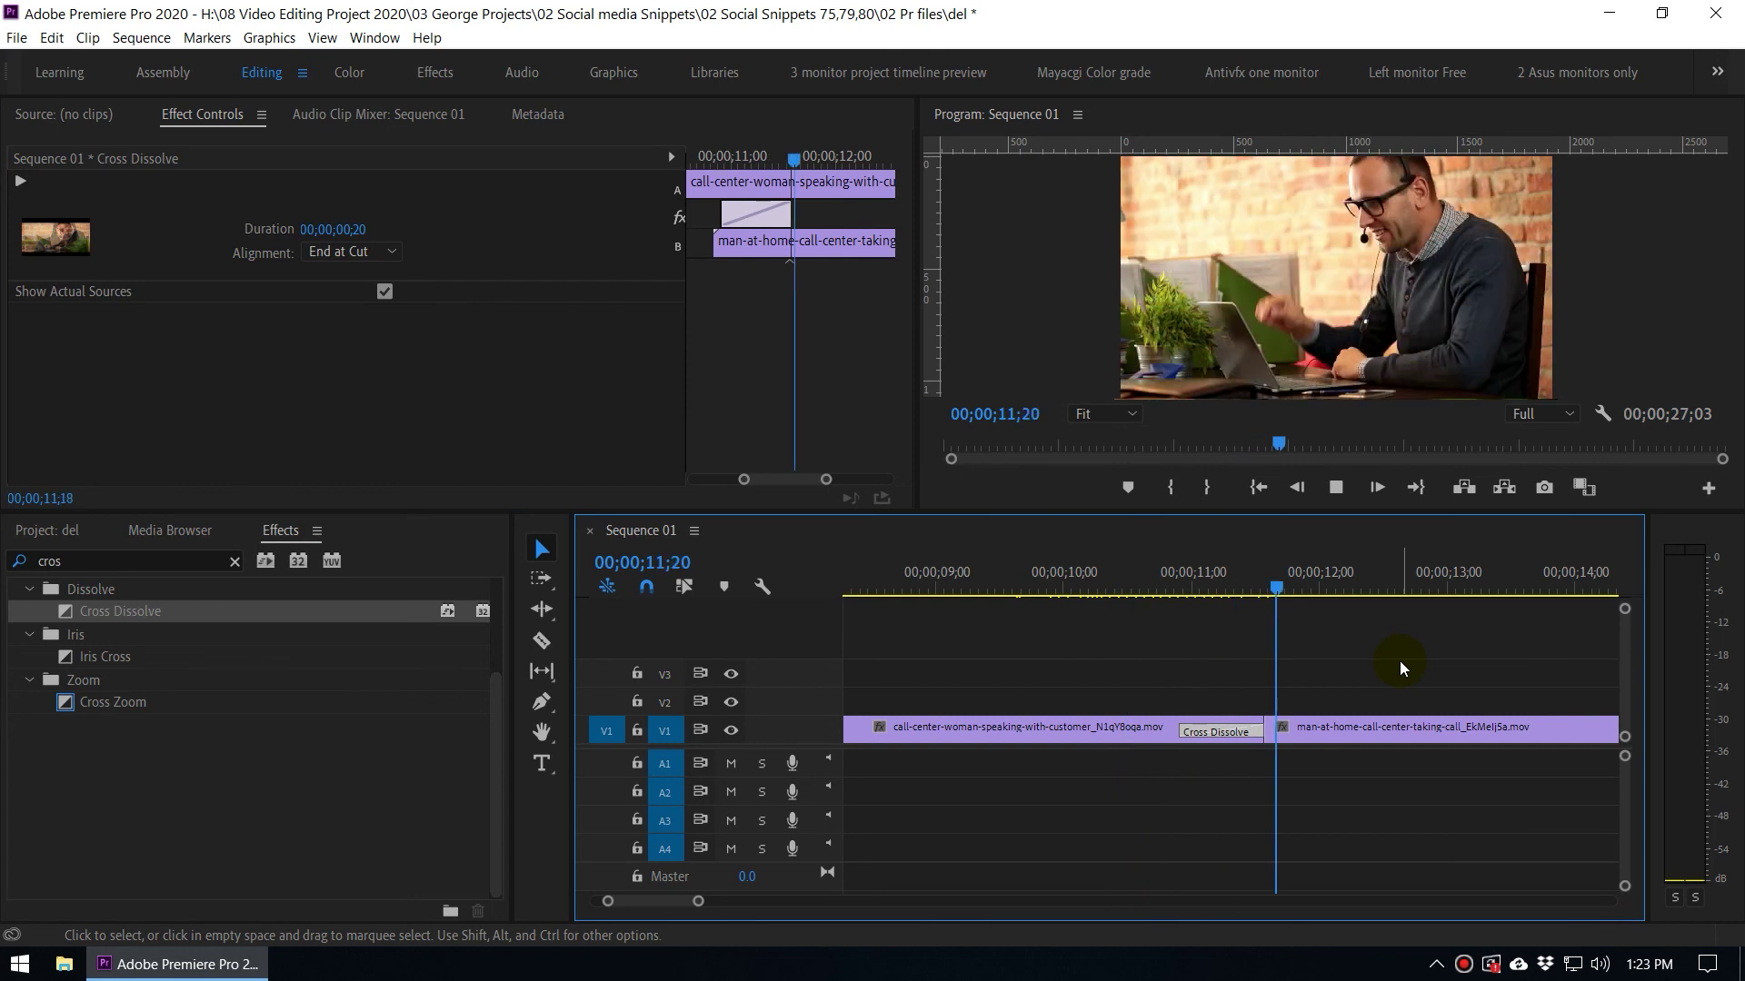
key("space")
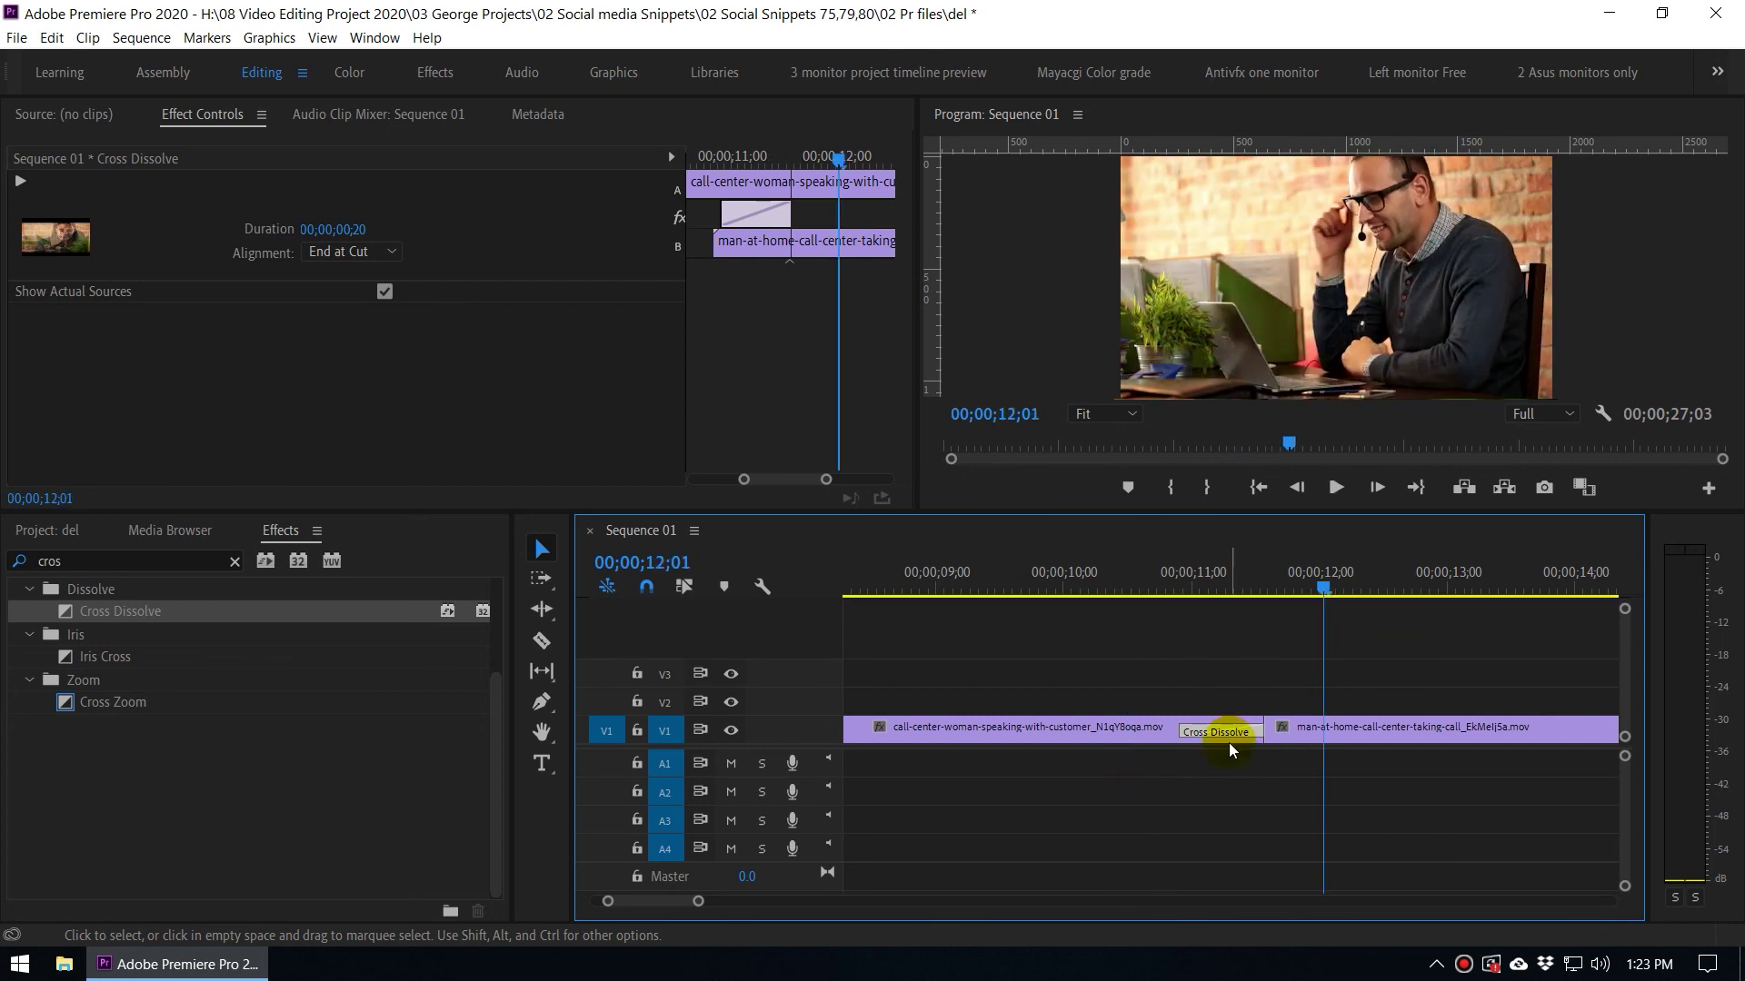
Step: Try the Cross Dissolve's alignment at Start at Cut and settle on Center at Cut
left_click(364, 251)
left_click(356, 303)
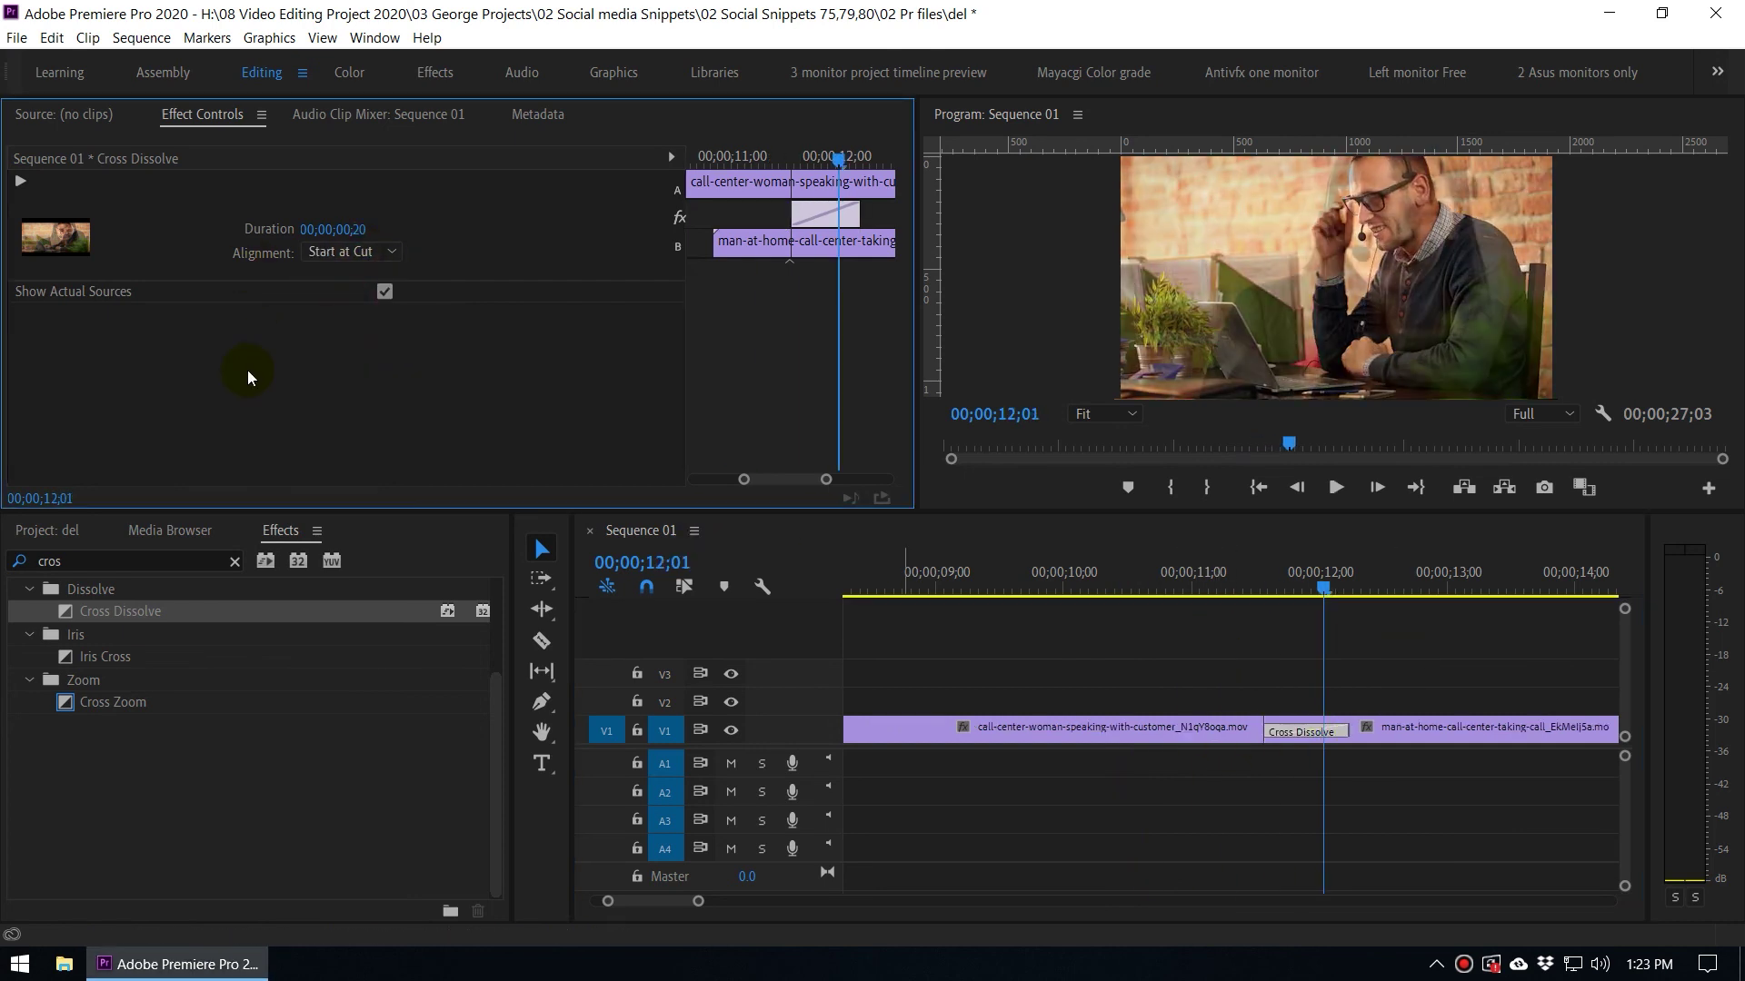
left_click(350, 252)
left_click(341, 274)
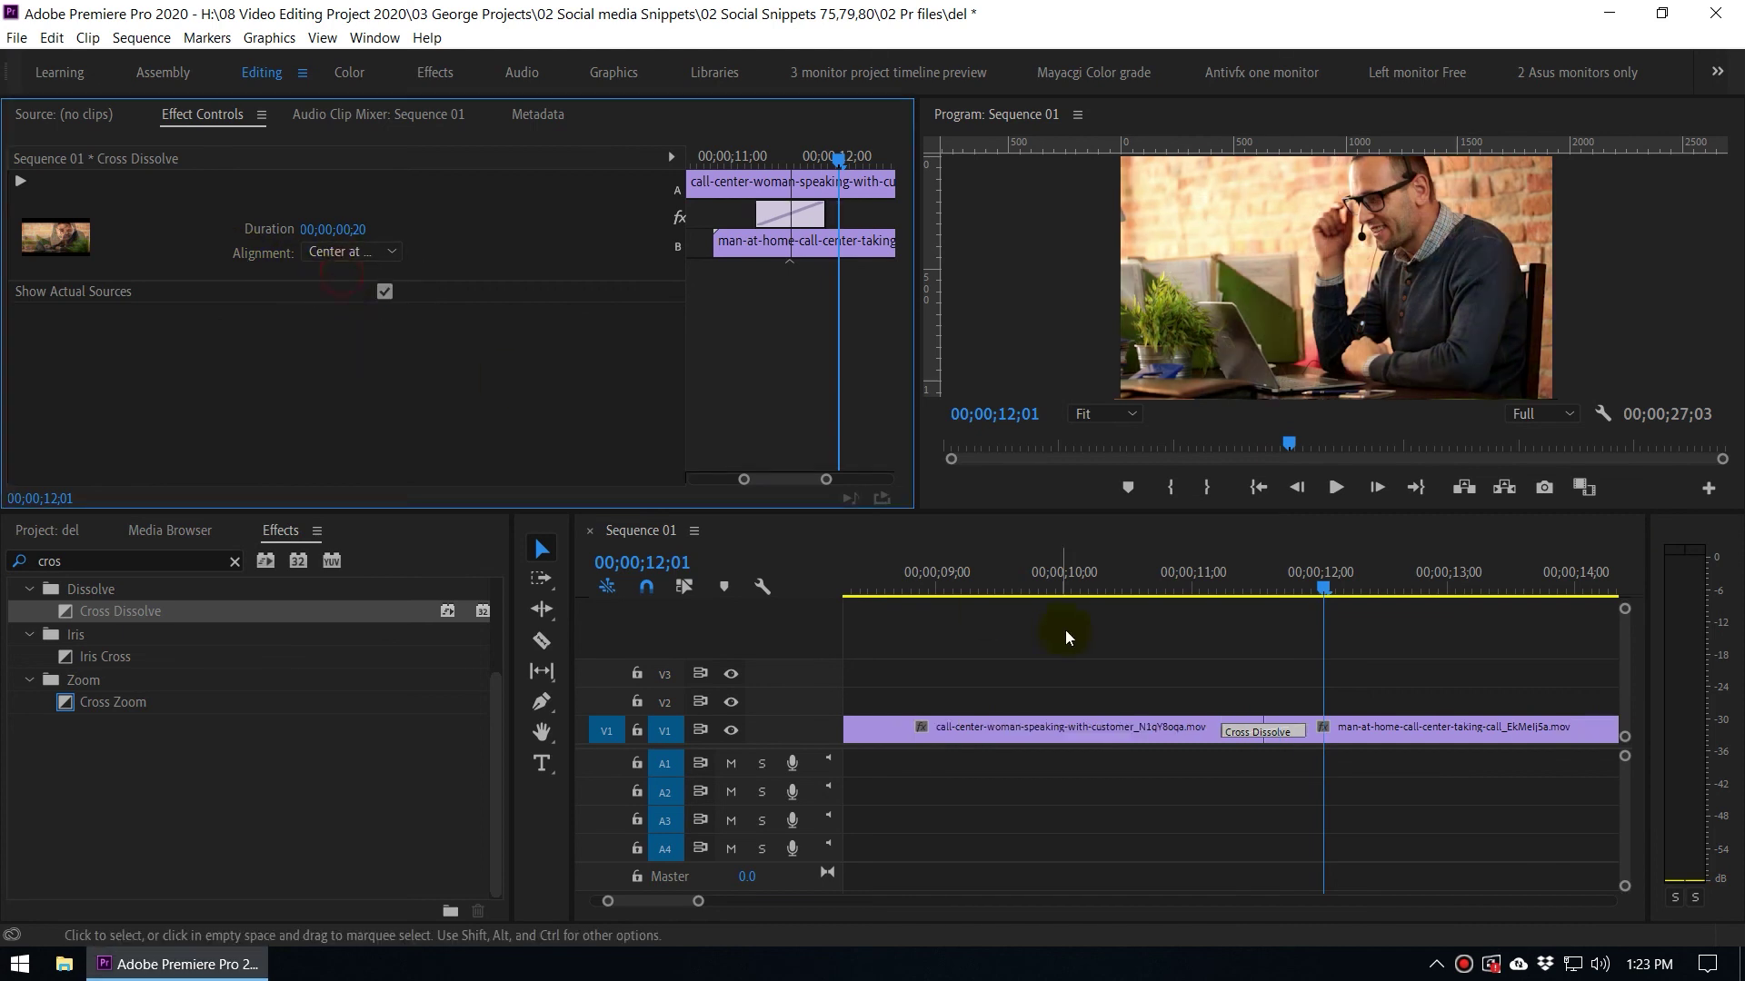
Step: Play back the centered Cross Dissolve across the cut twice, starting from around the 10-second mark
left_click(1059, 572)
key("space")
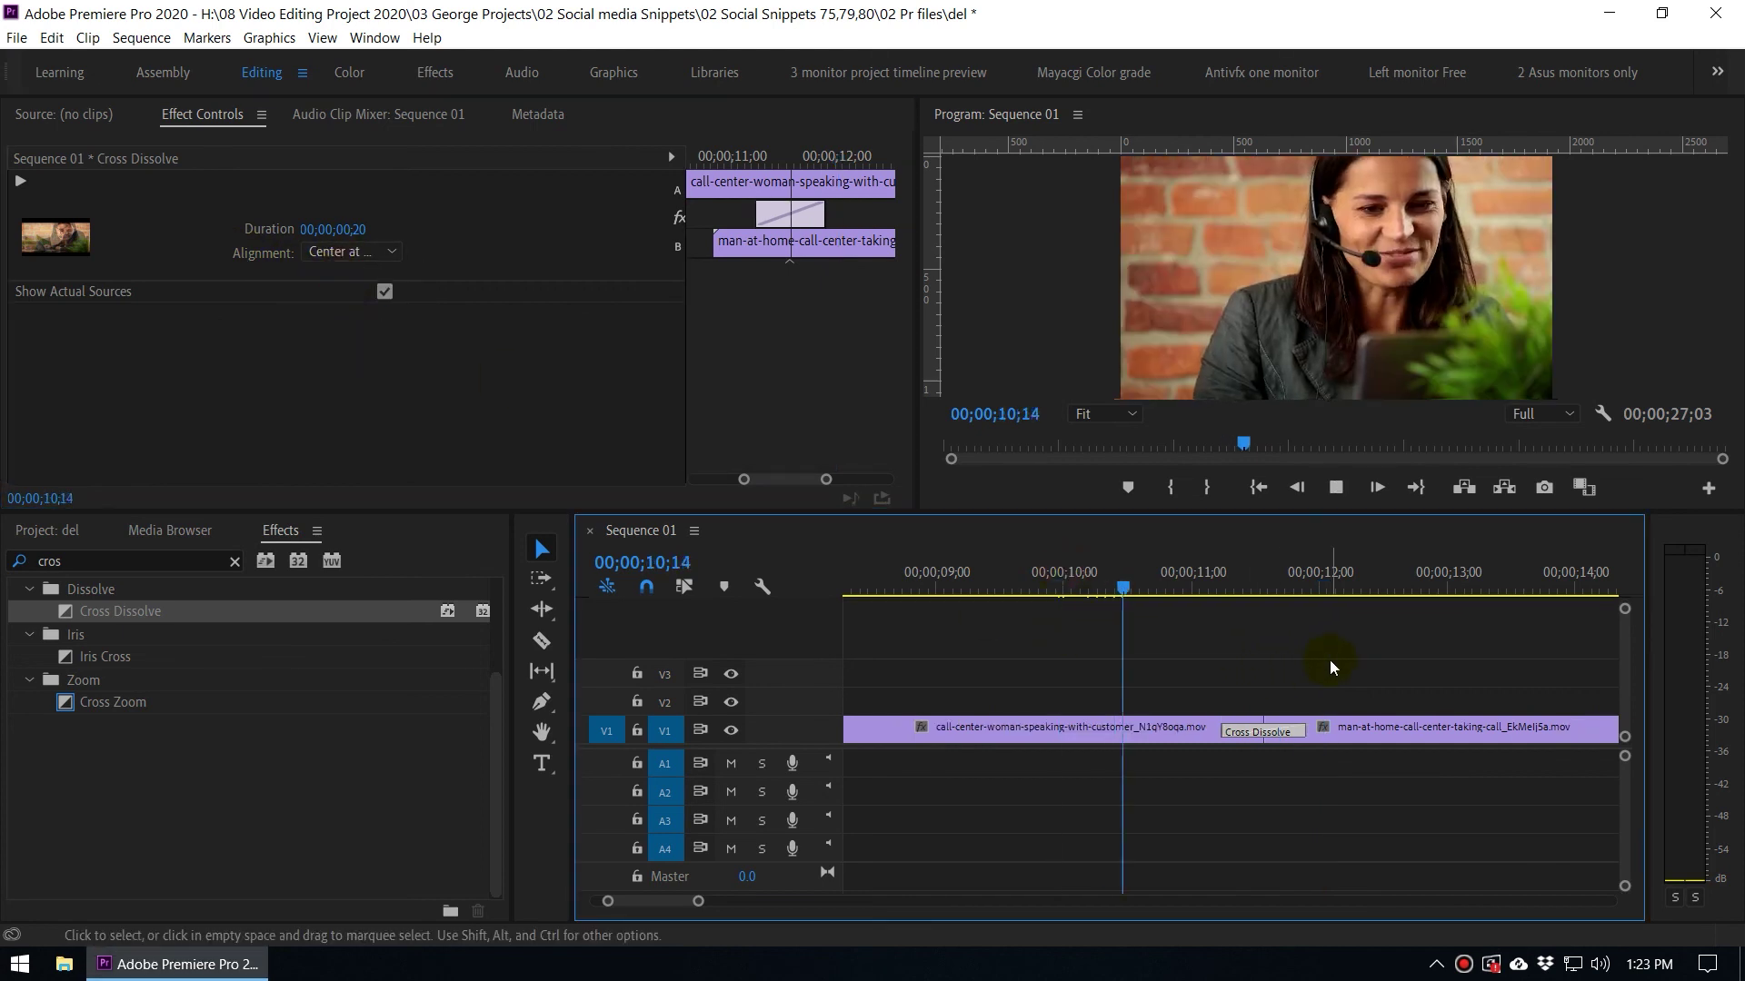
key("space")
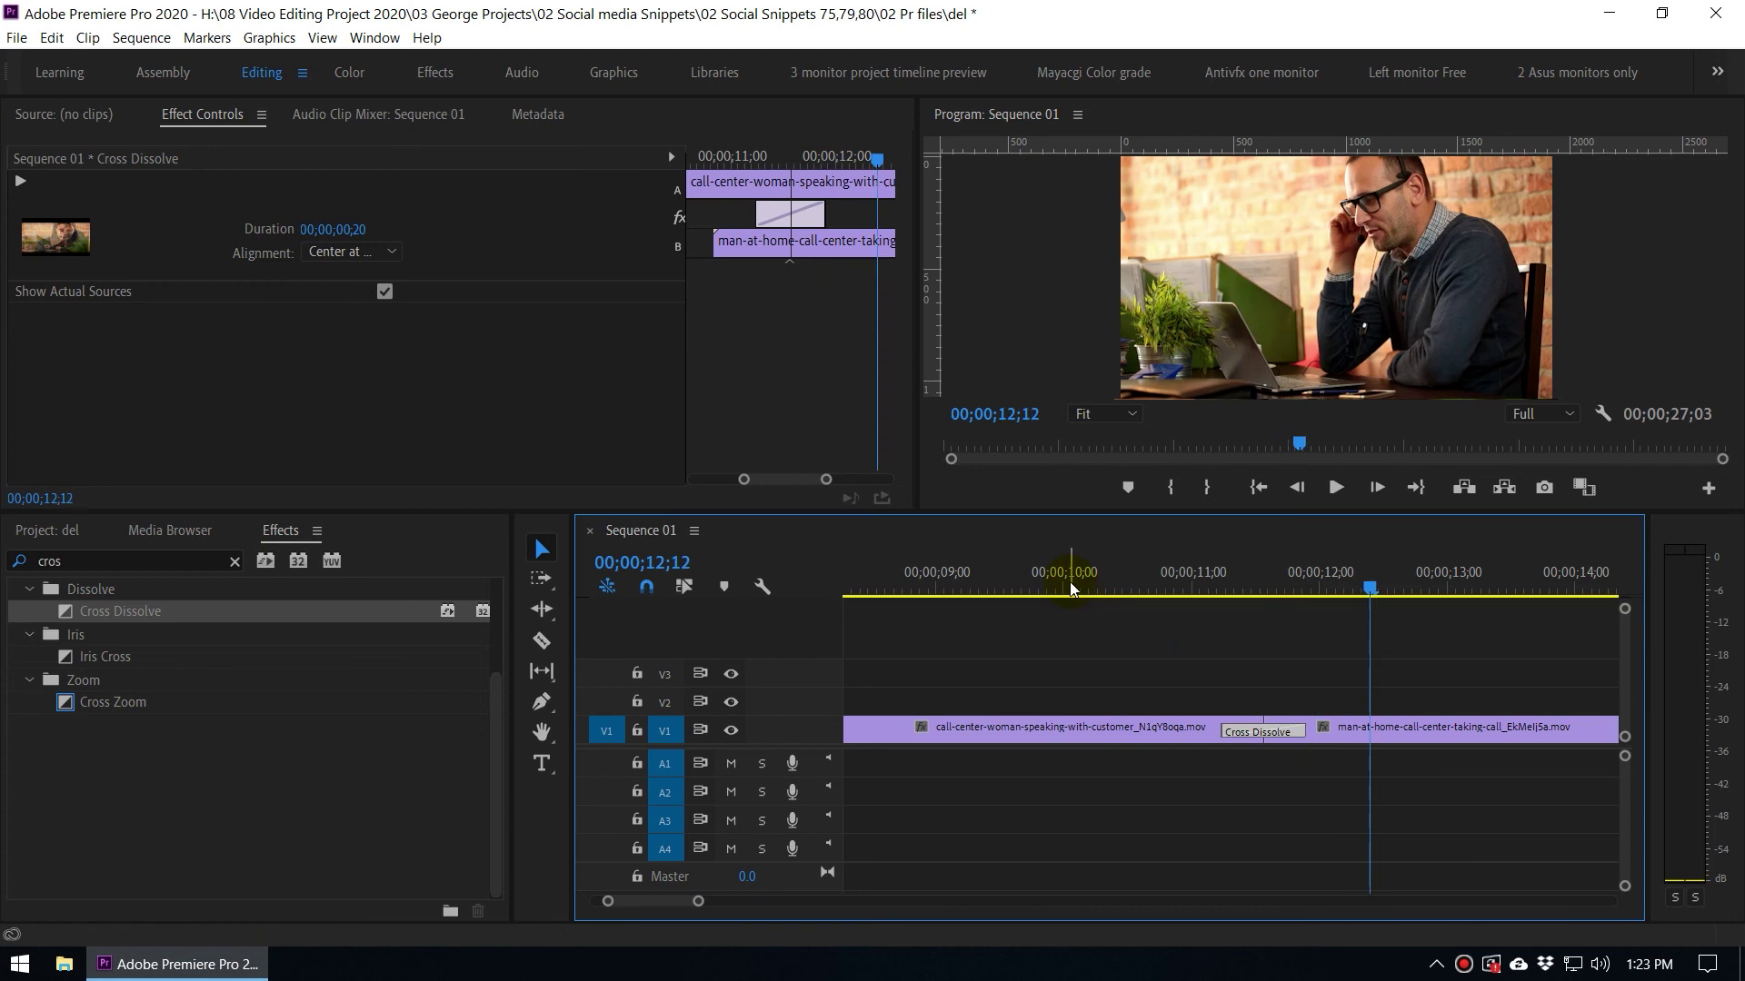
left_click(1078, 596)
key("space")
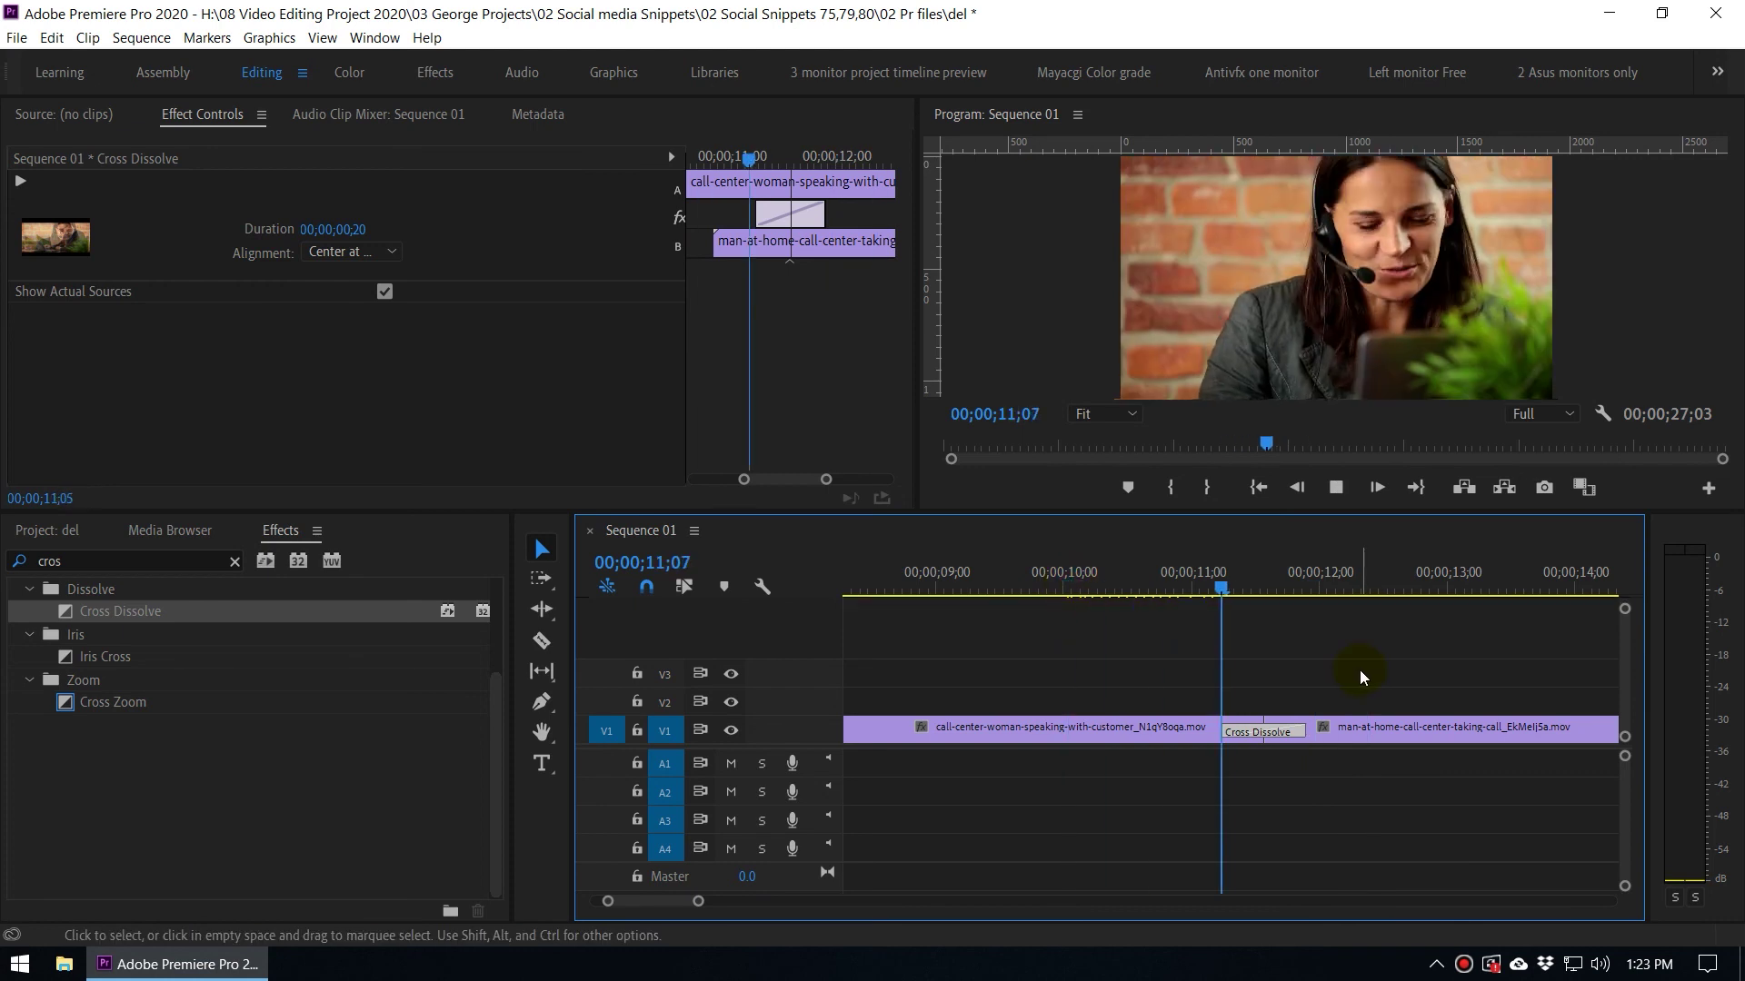
Step: Play the transition from 00;00;10;04 in a maximized Program monitor and restore the normal panel layout
left_click(1081, 587)
left_click(986, 220)
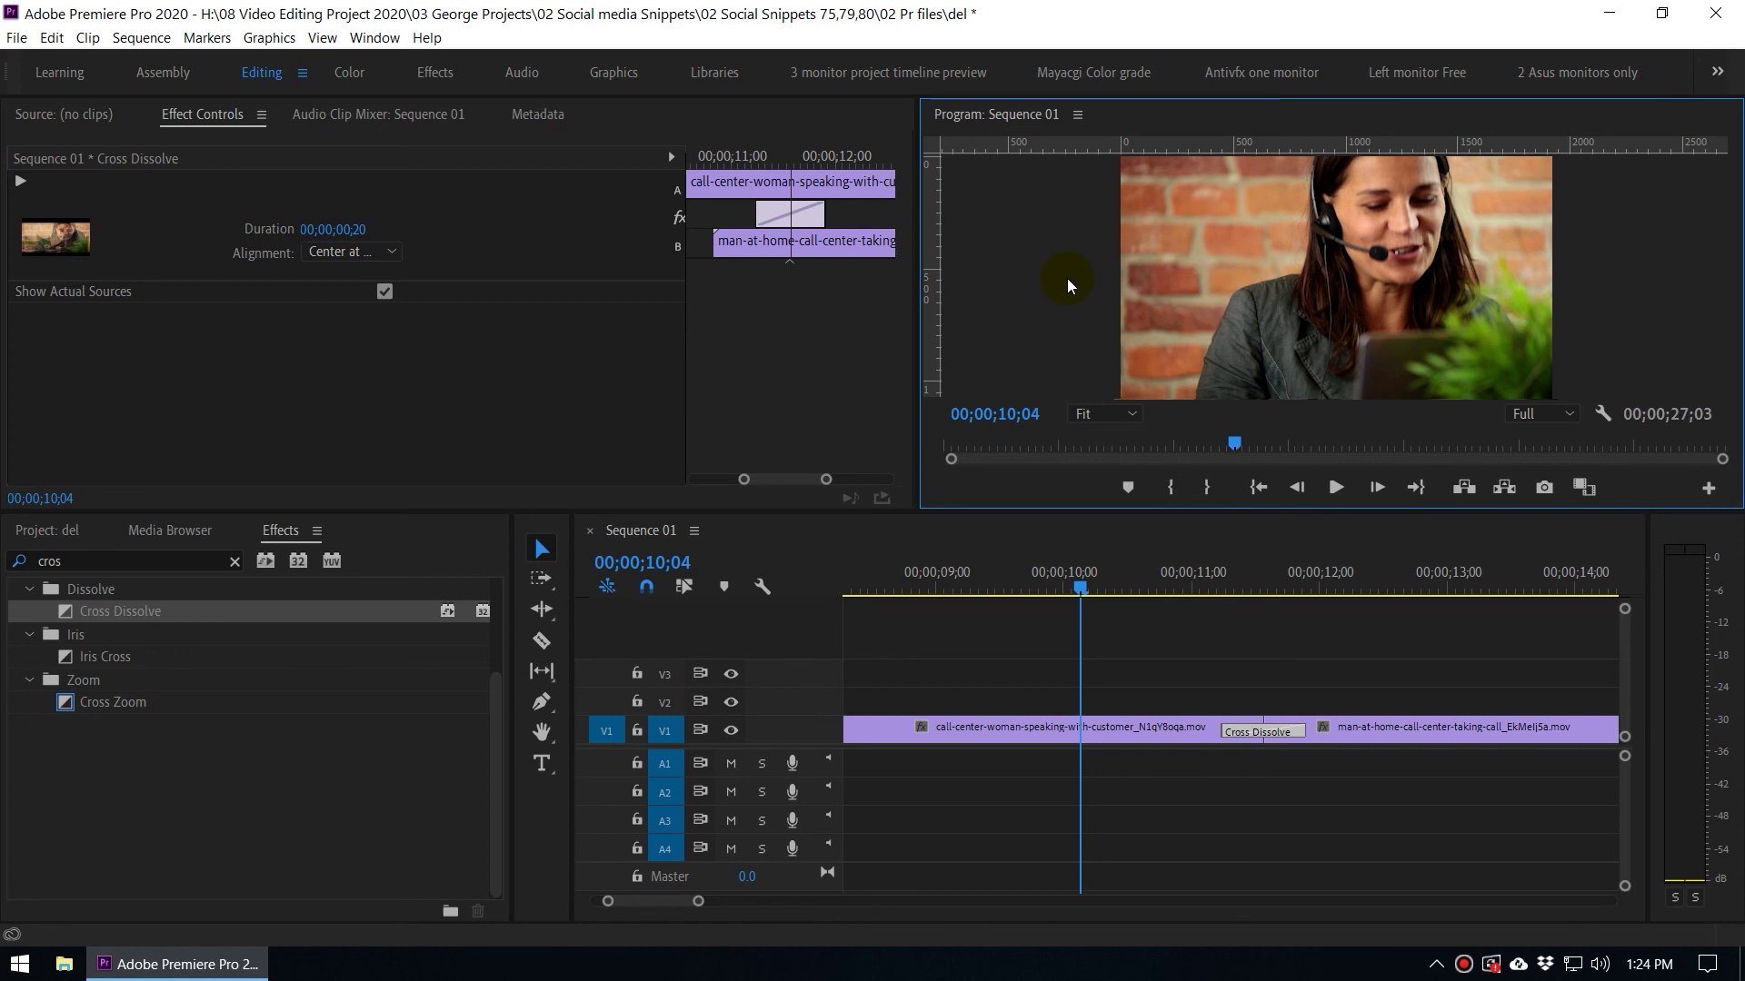
key("grave")
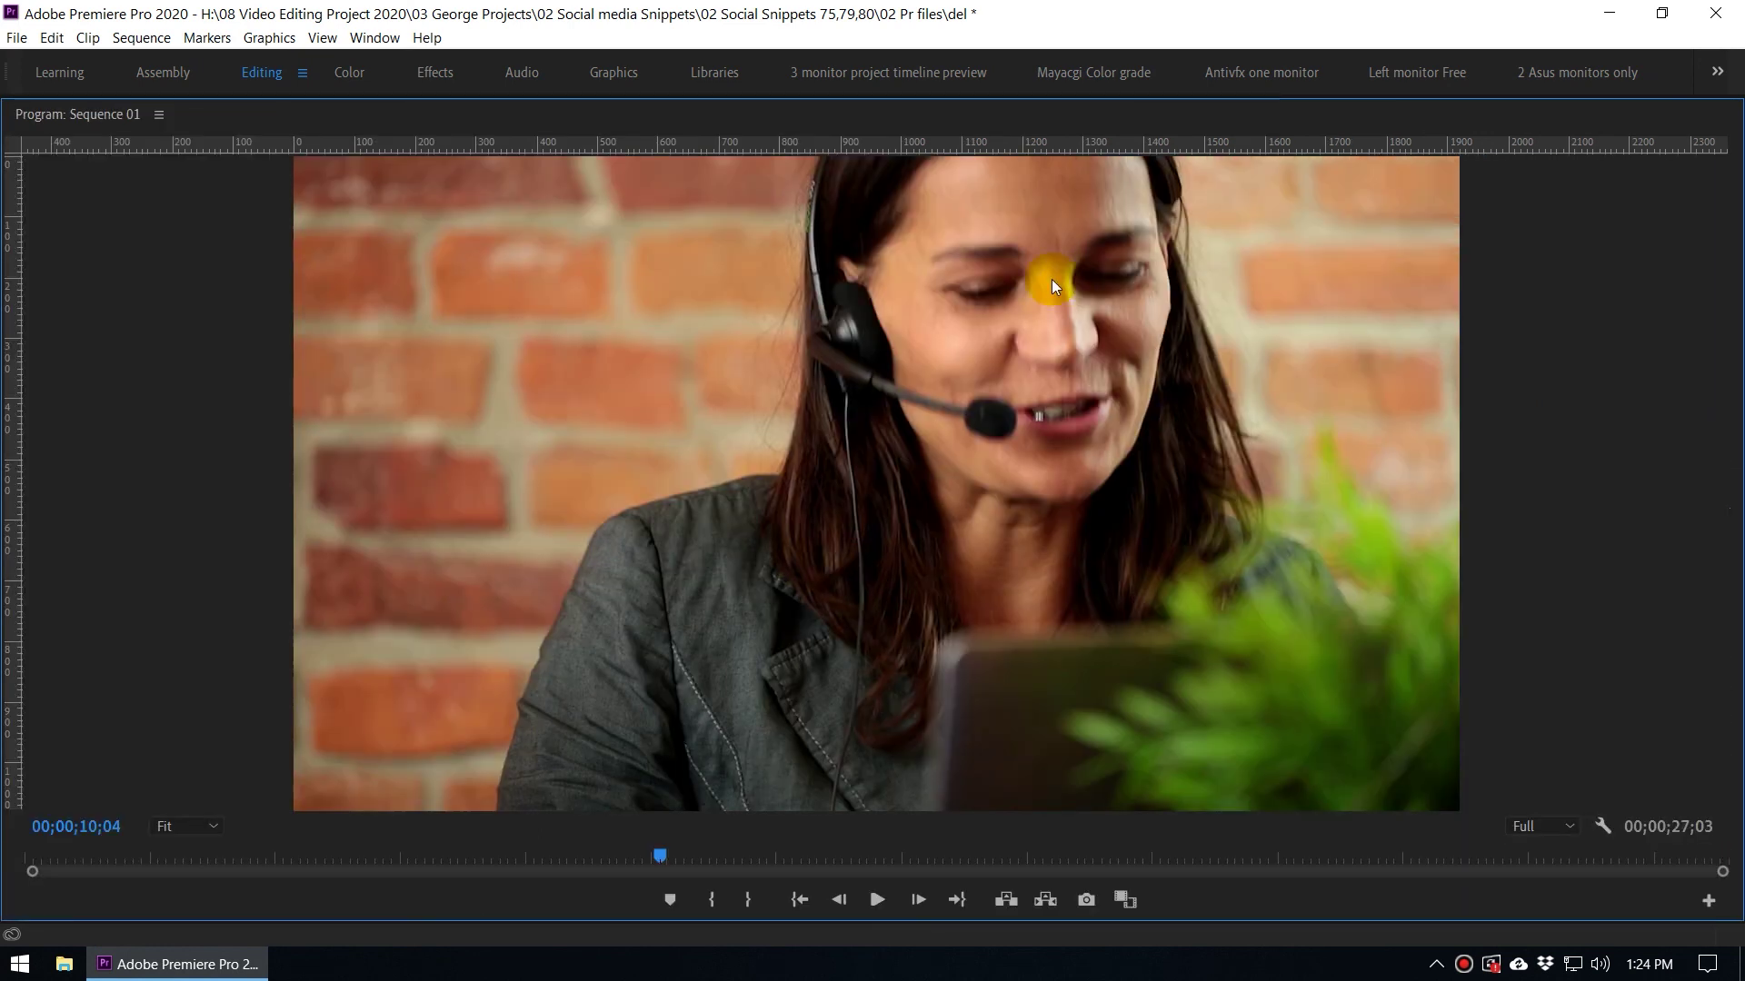
key("space")
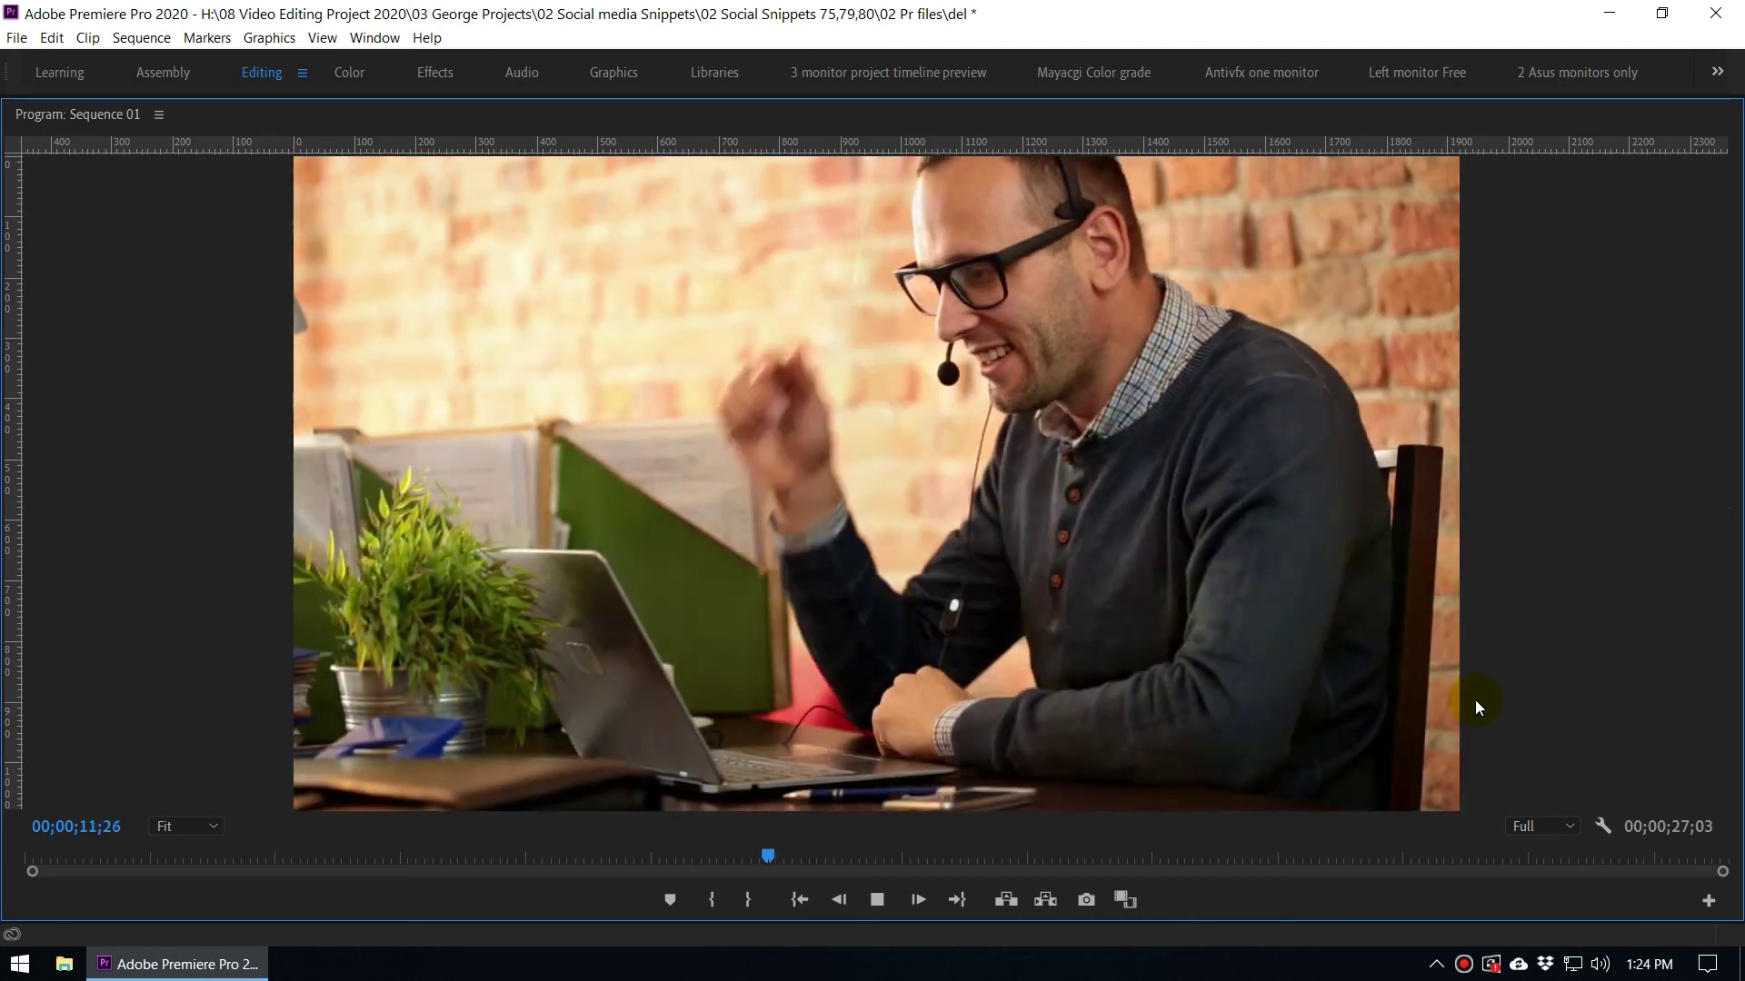
key("space")
key("grave")
Step: Park the playhead at 00;00;10;24, just before the transition, and clear the effects search to show all effect categories
left_click_drag(1268, 572, 1167, 596)
key("minus")
key("minus")
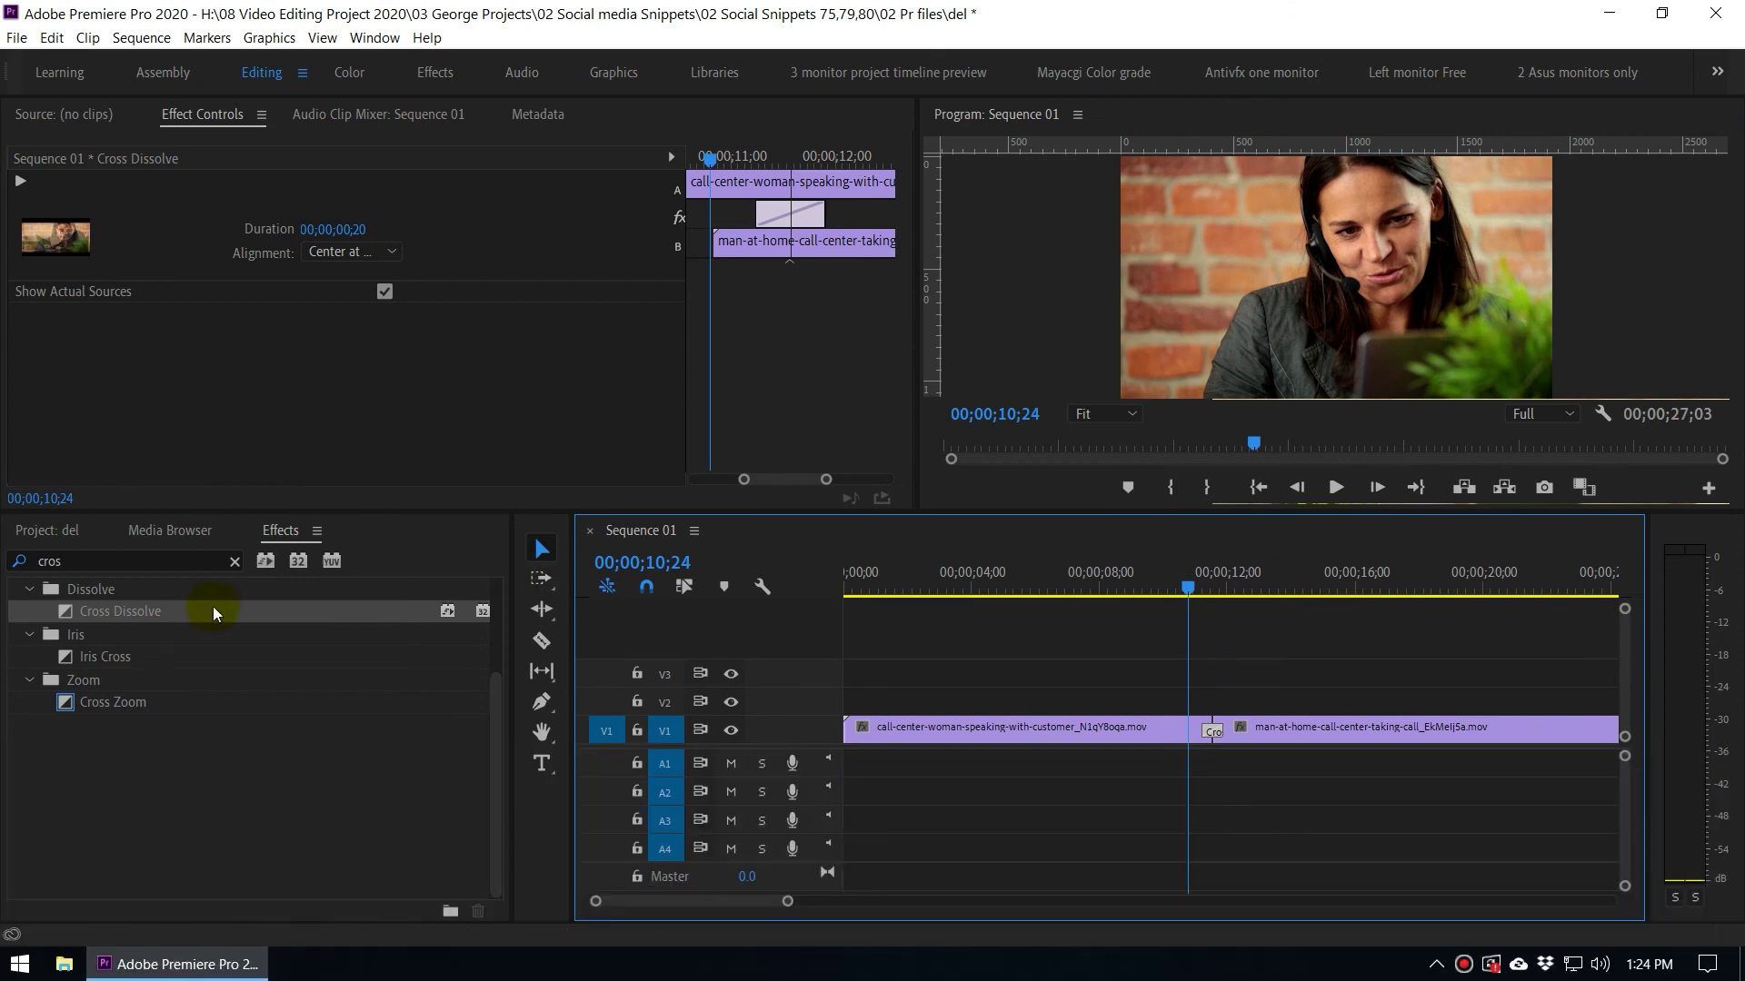
left_click(236, 563)
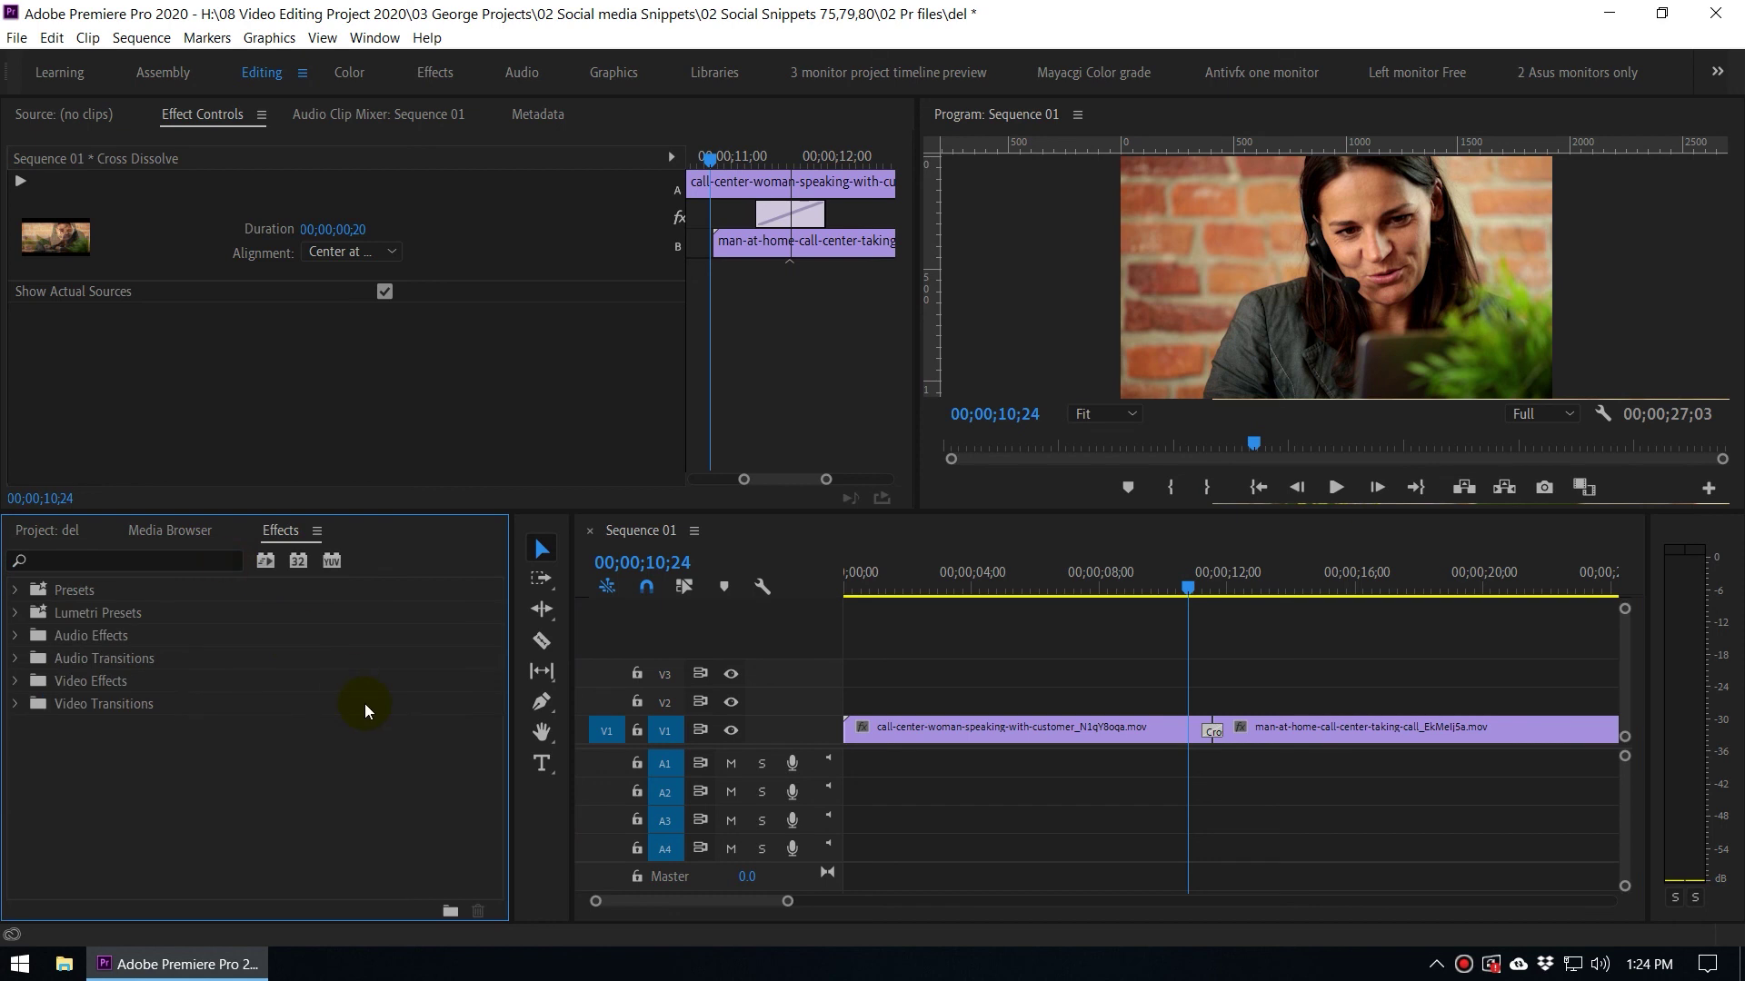